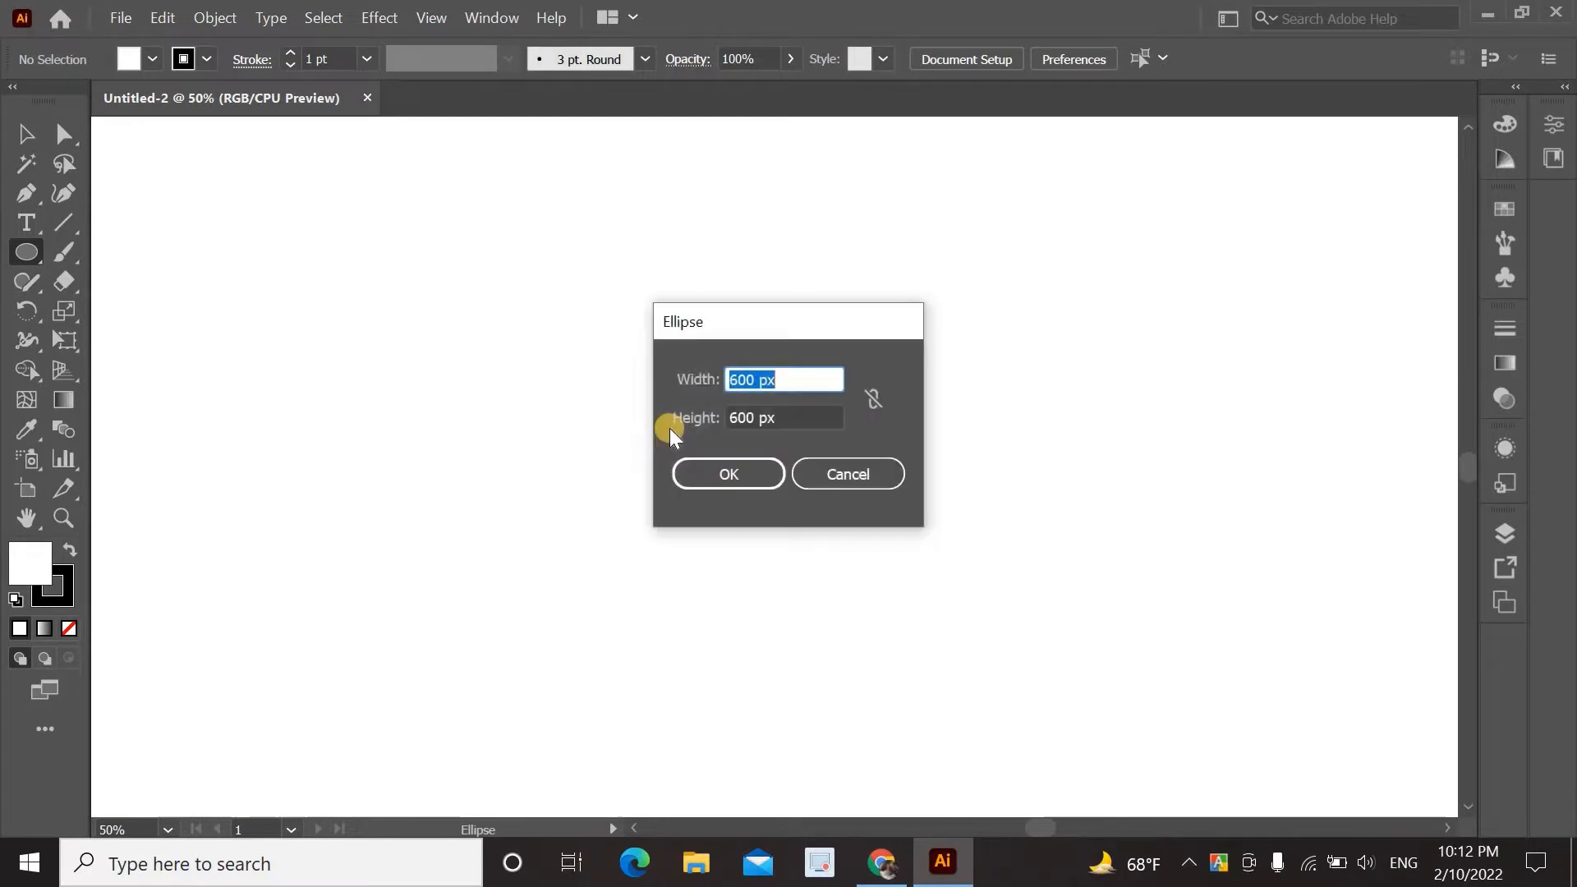
# Create a 600 × 600 px circle and move it to the centre of the artboard.
pyautogui.click(729, 477)
pyautogui.click(27, 134)
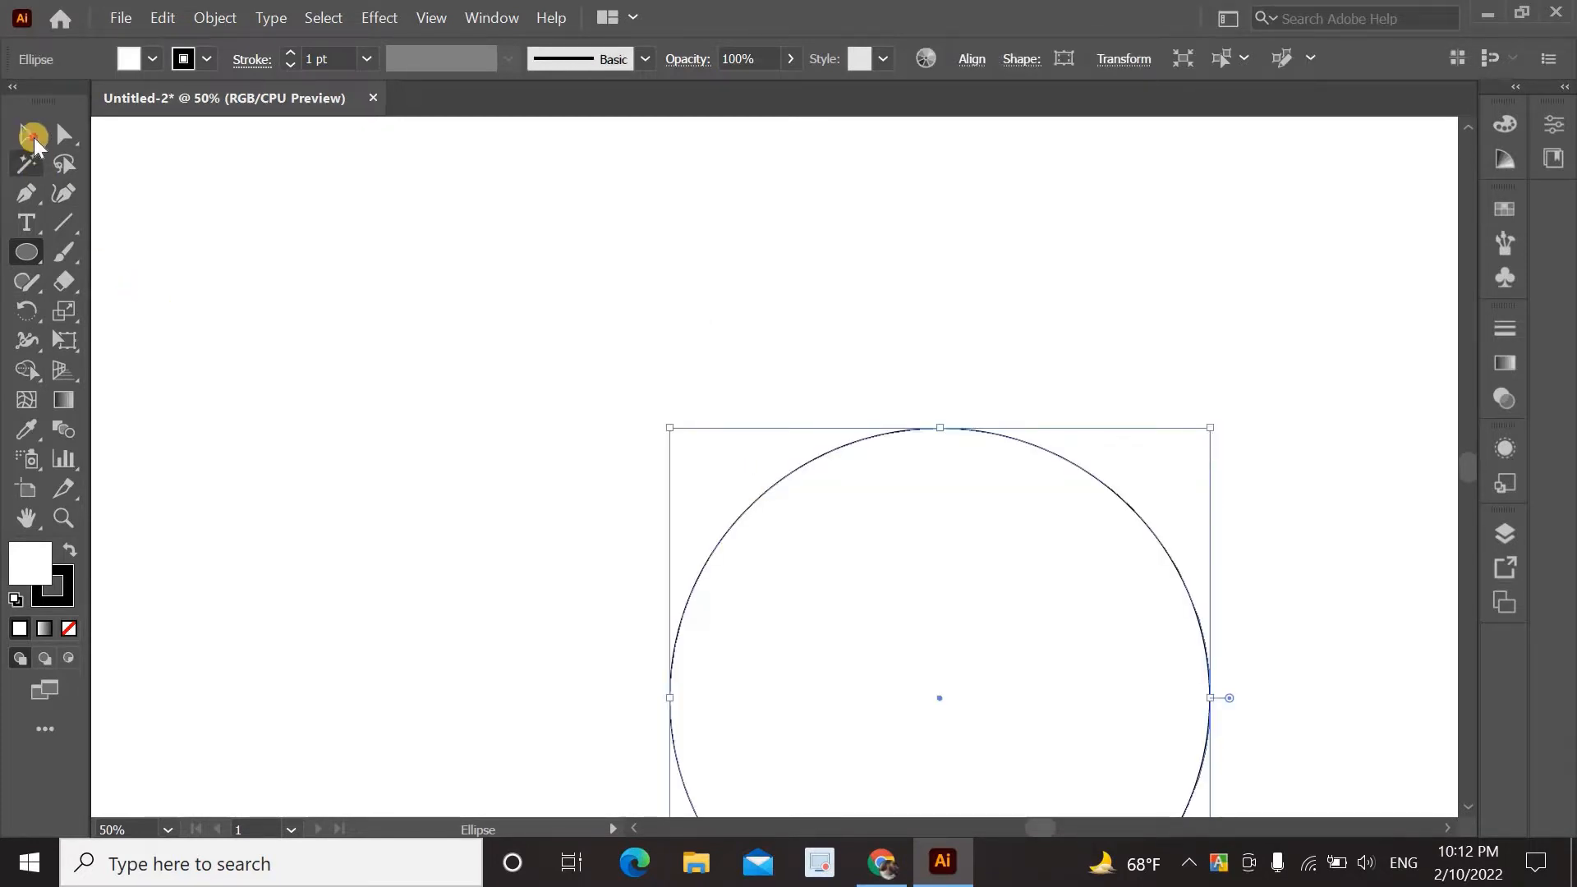
pyautogui.moveTo(756, 502); pyautogui.dragTo(598, 304)
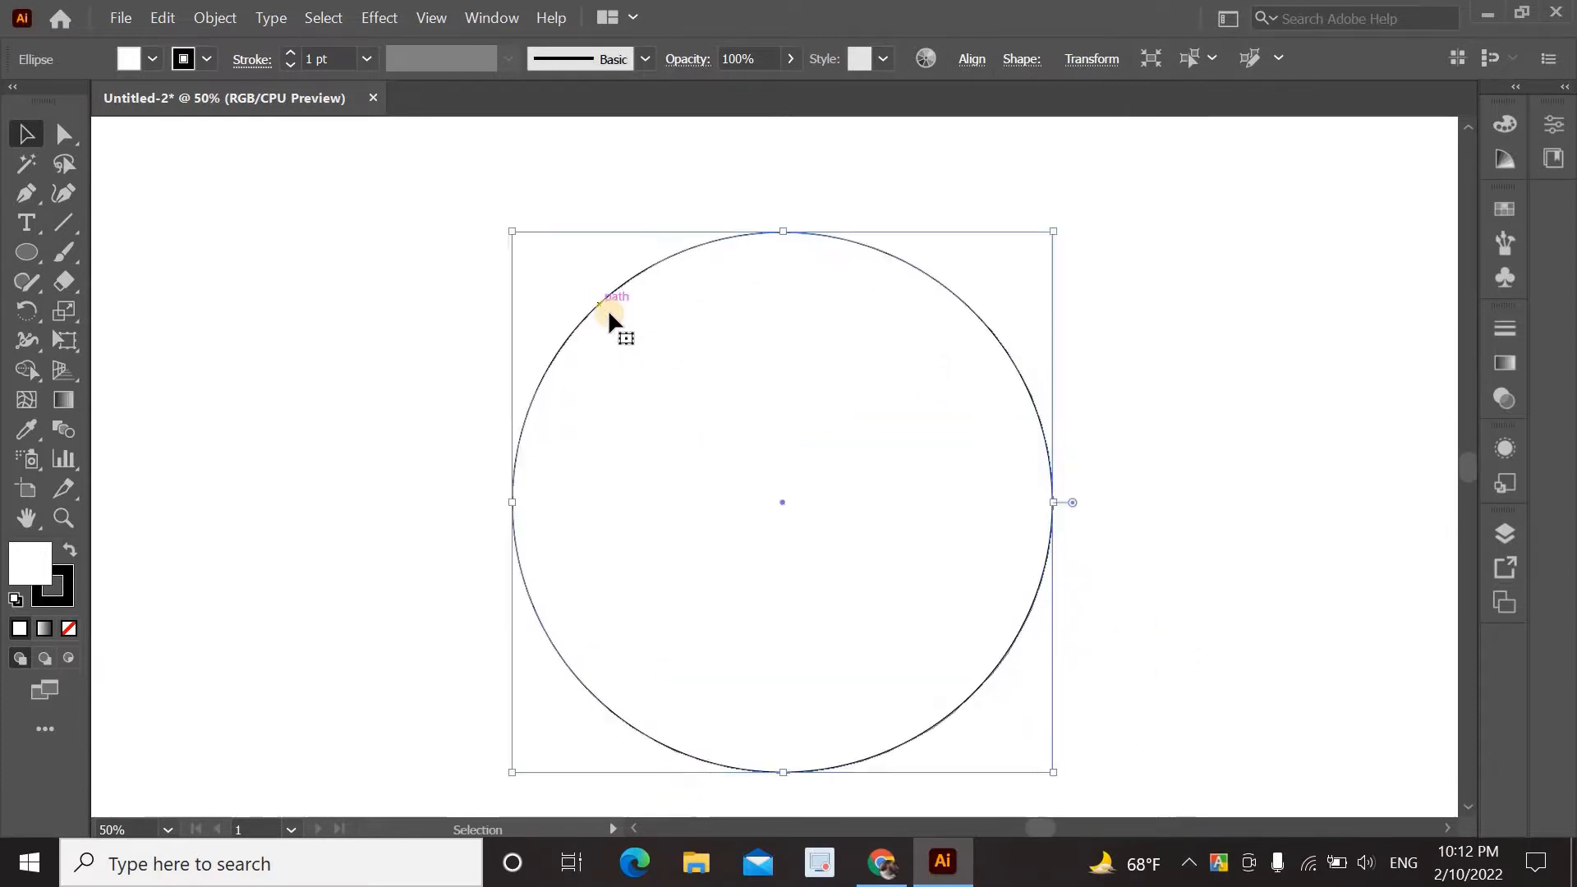
pyautogui.click(1127, 367)
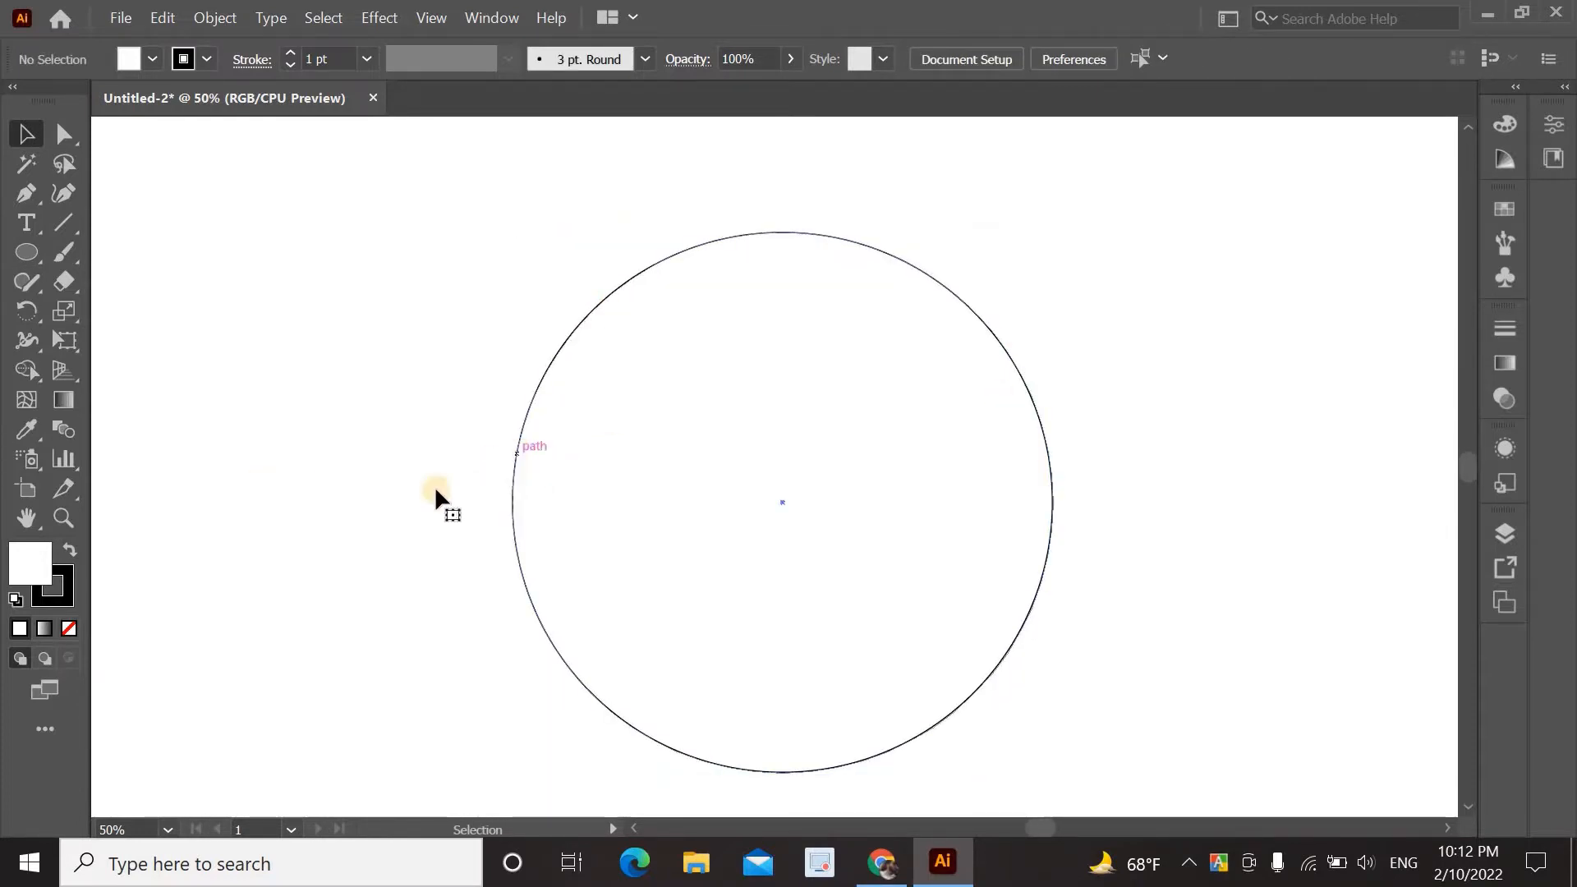
# Remove the circle's stroke and fill it with yellow #ffd972.
pyautogui.hotkey('ctrl', 'a')
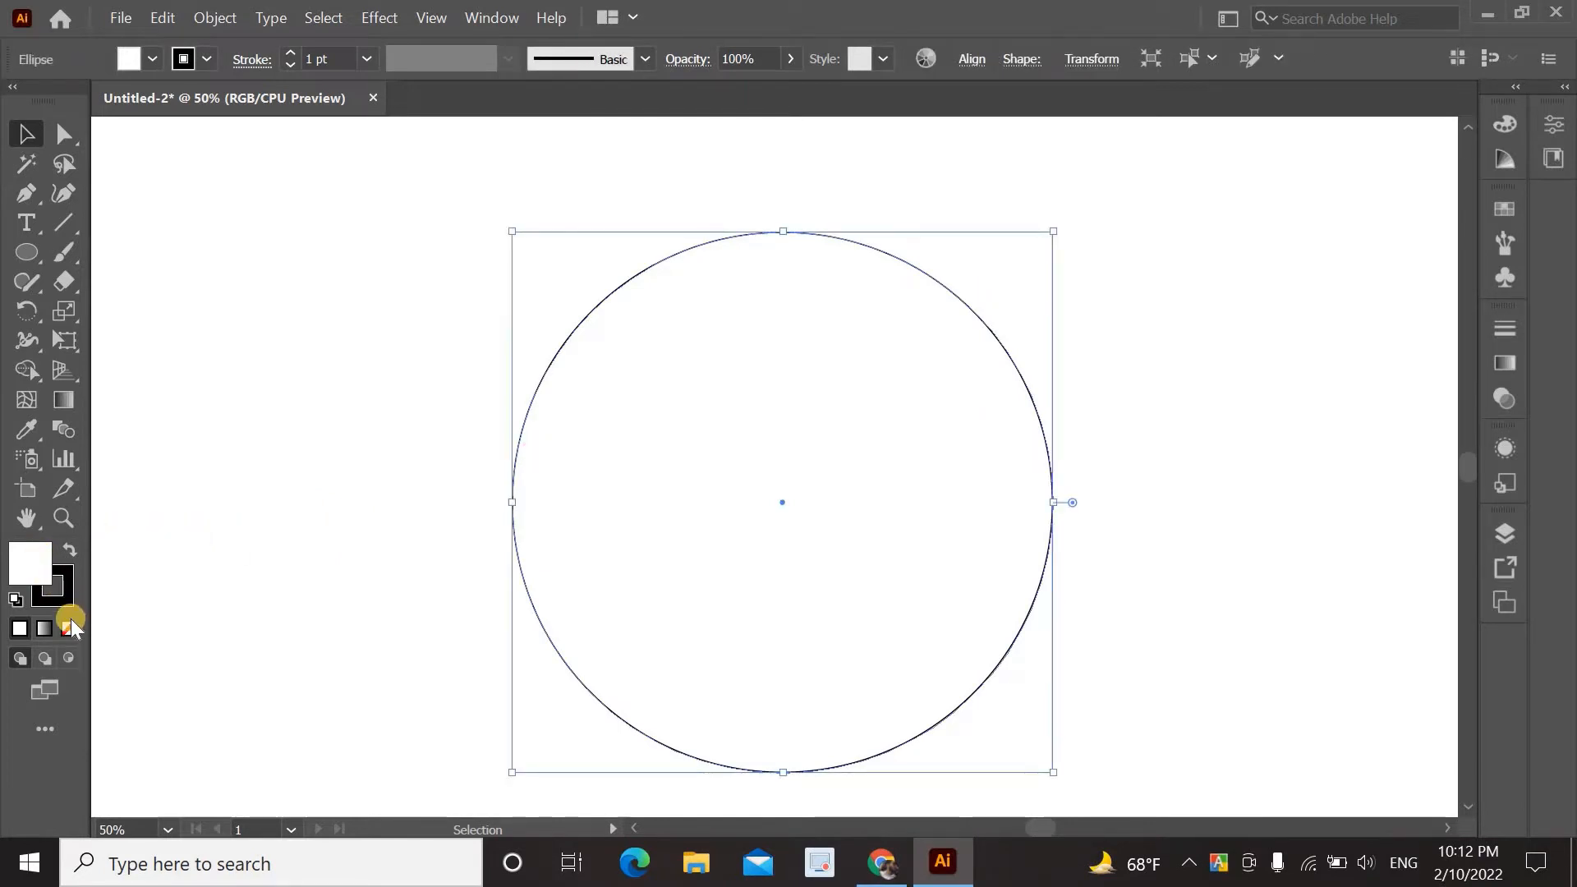
pyautogui.click(69, 597)
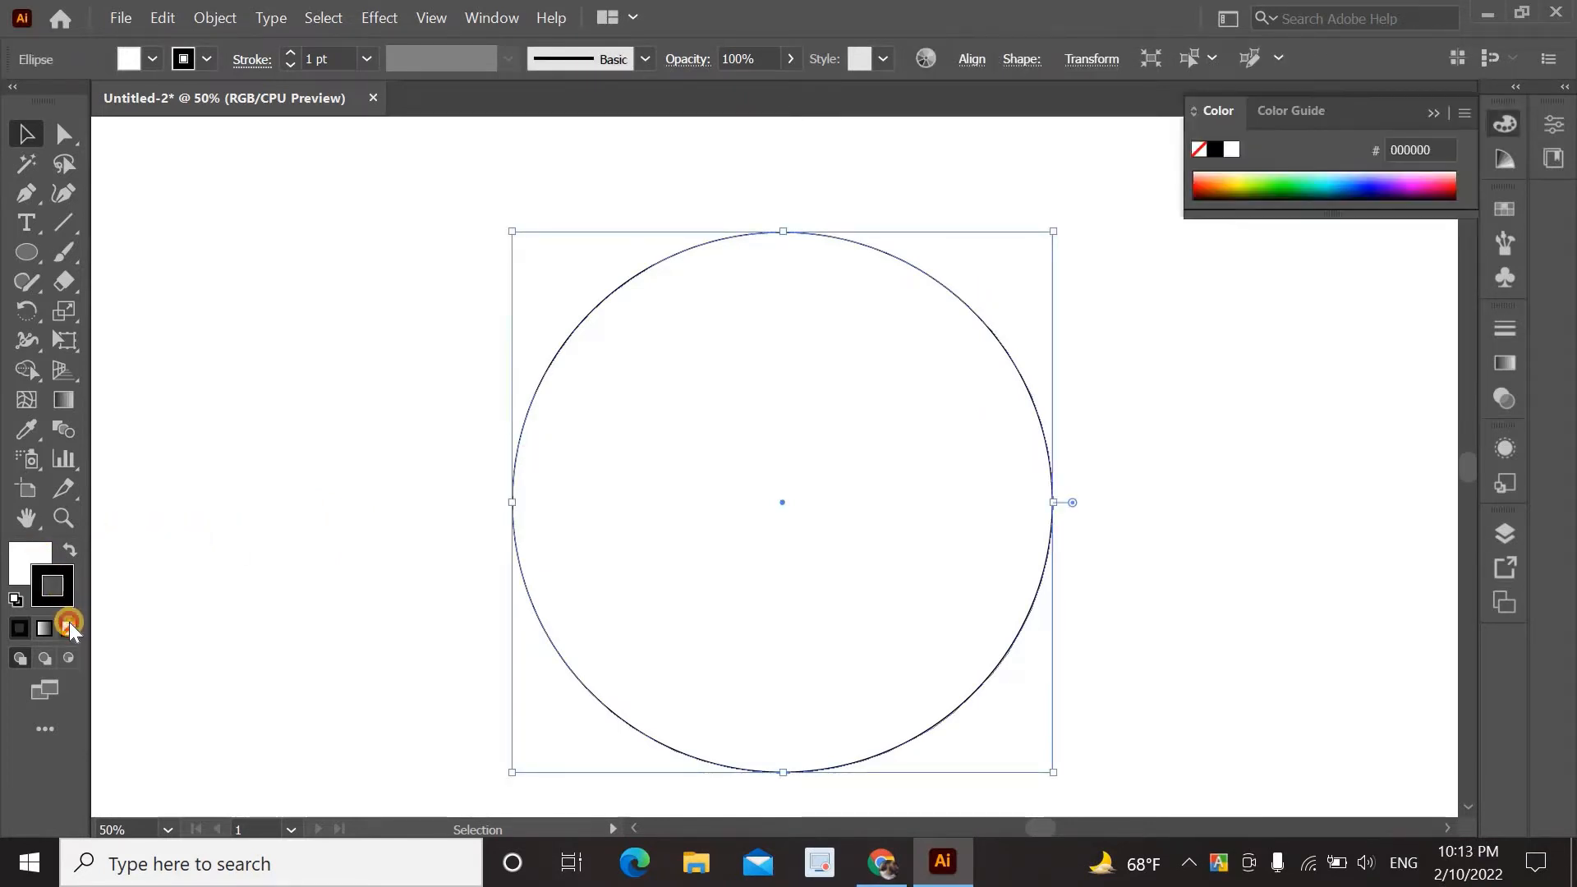
pyautogui.click(69, 623)
pyautogui.doubleClick(23, 556)
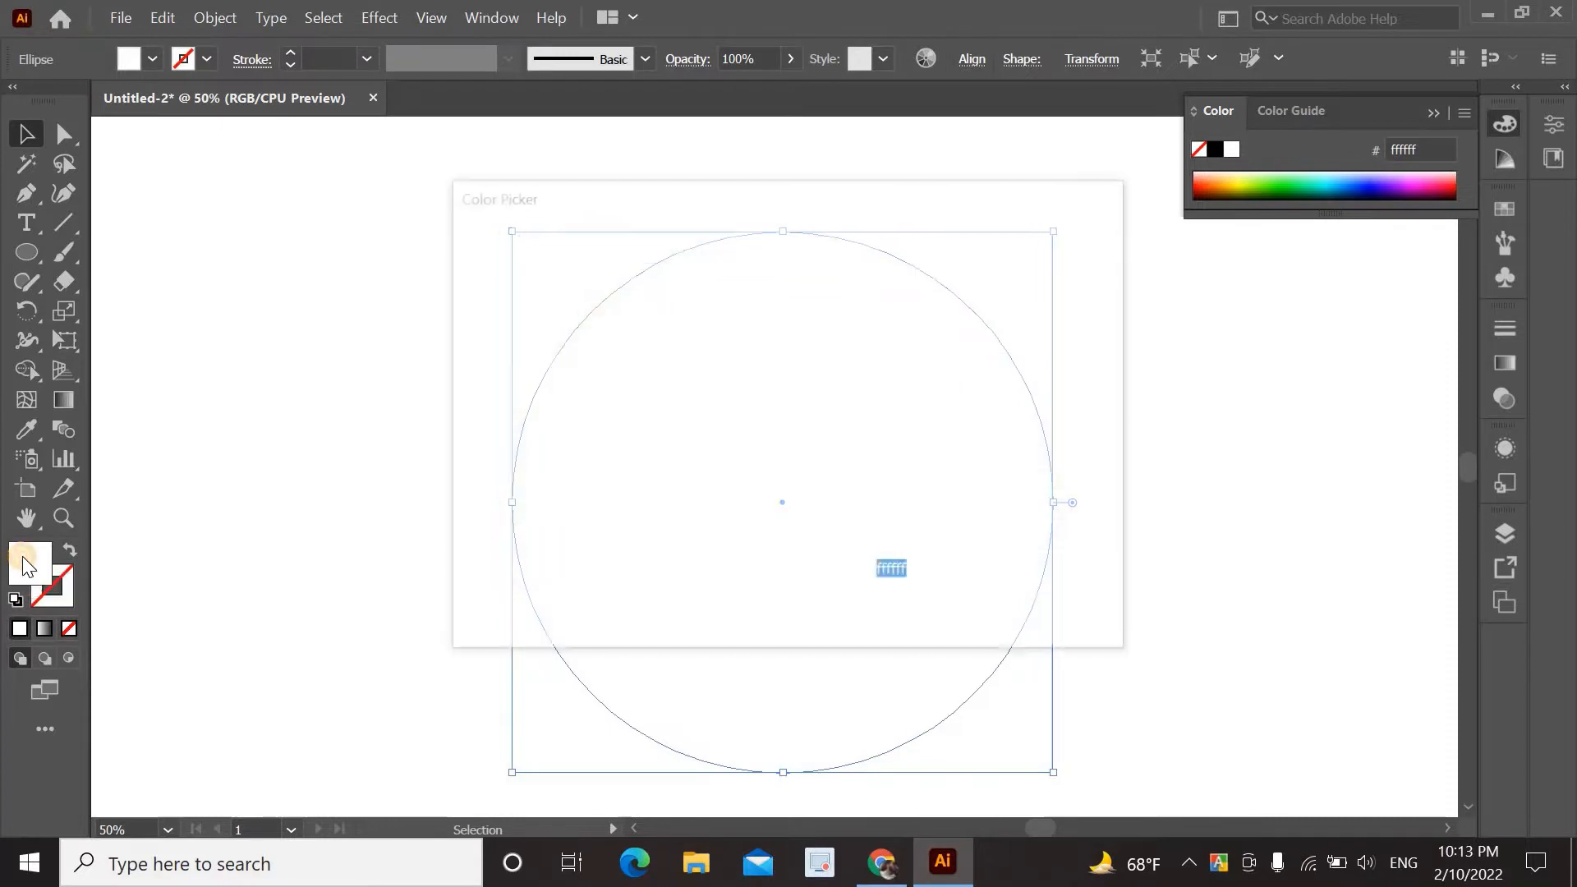
pyautogui.doubleClick(922, 570)
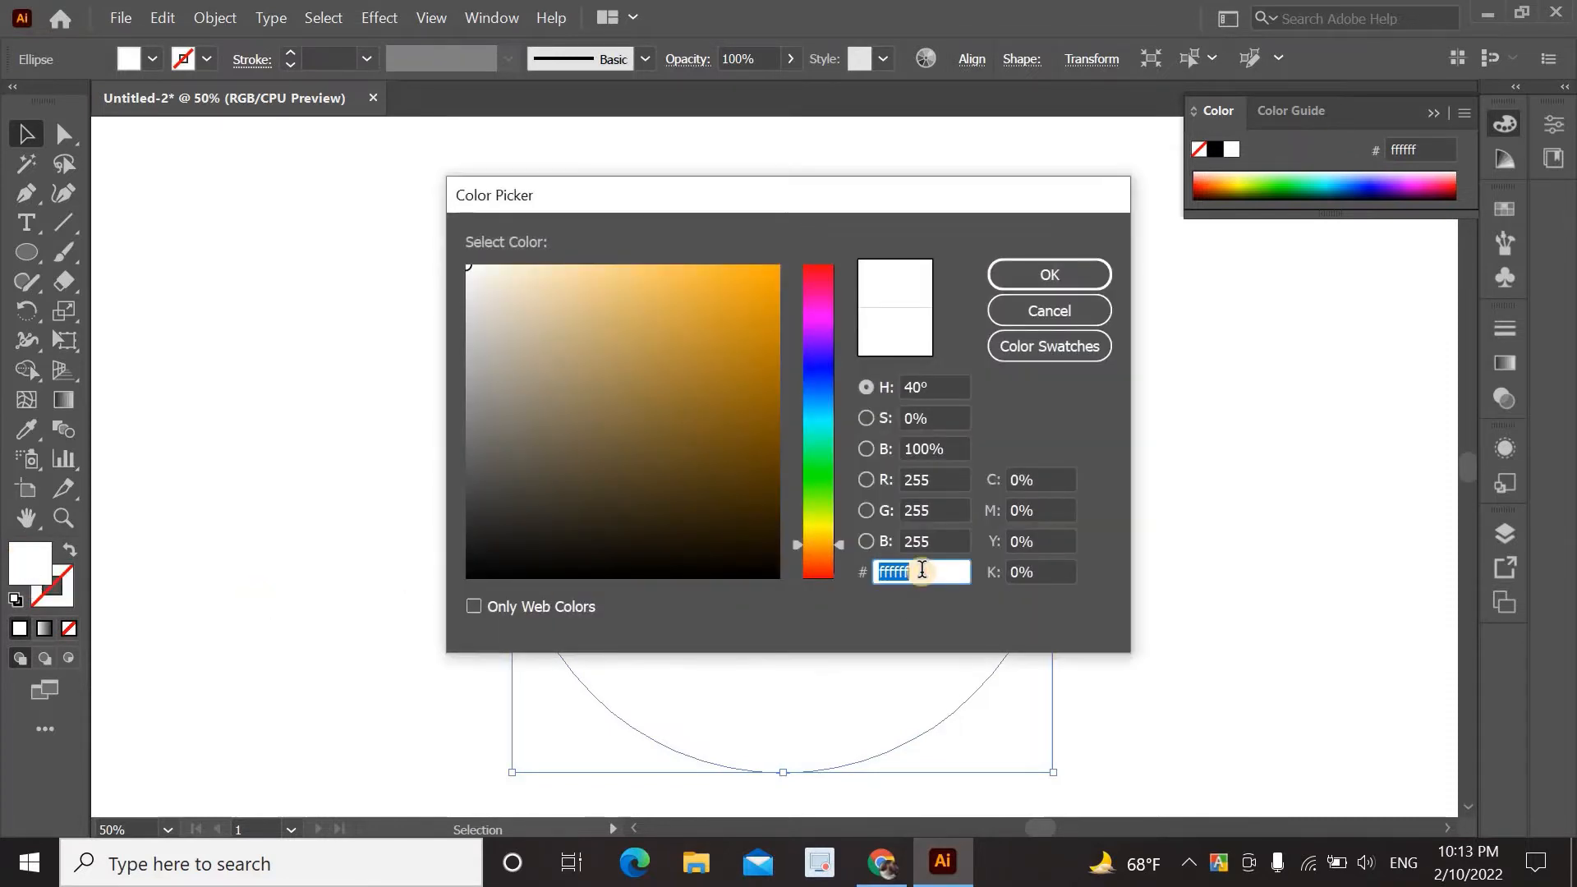
pyautogui.write('ffd972')
pyautogui.click(1070, 271)
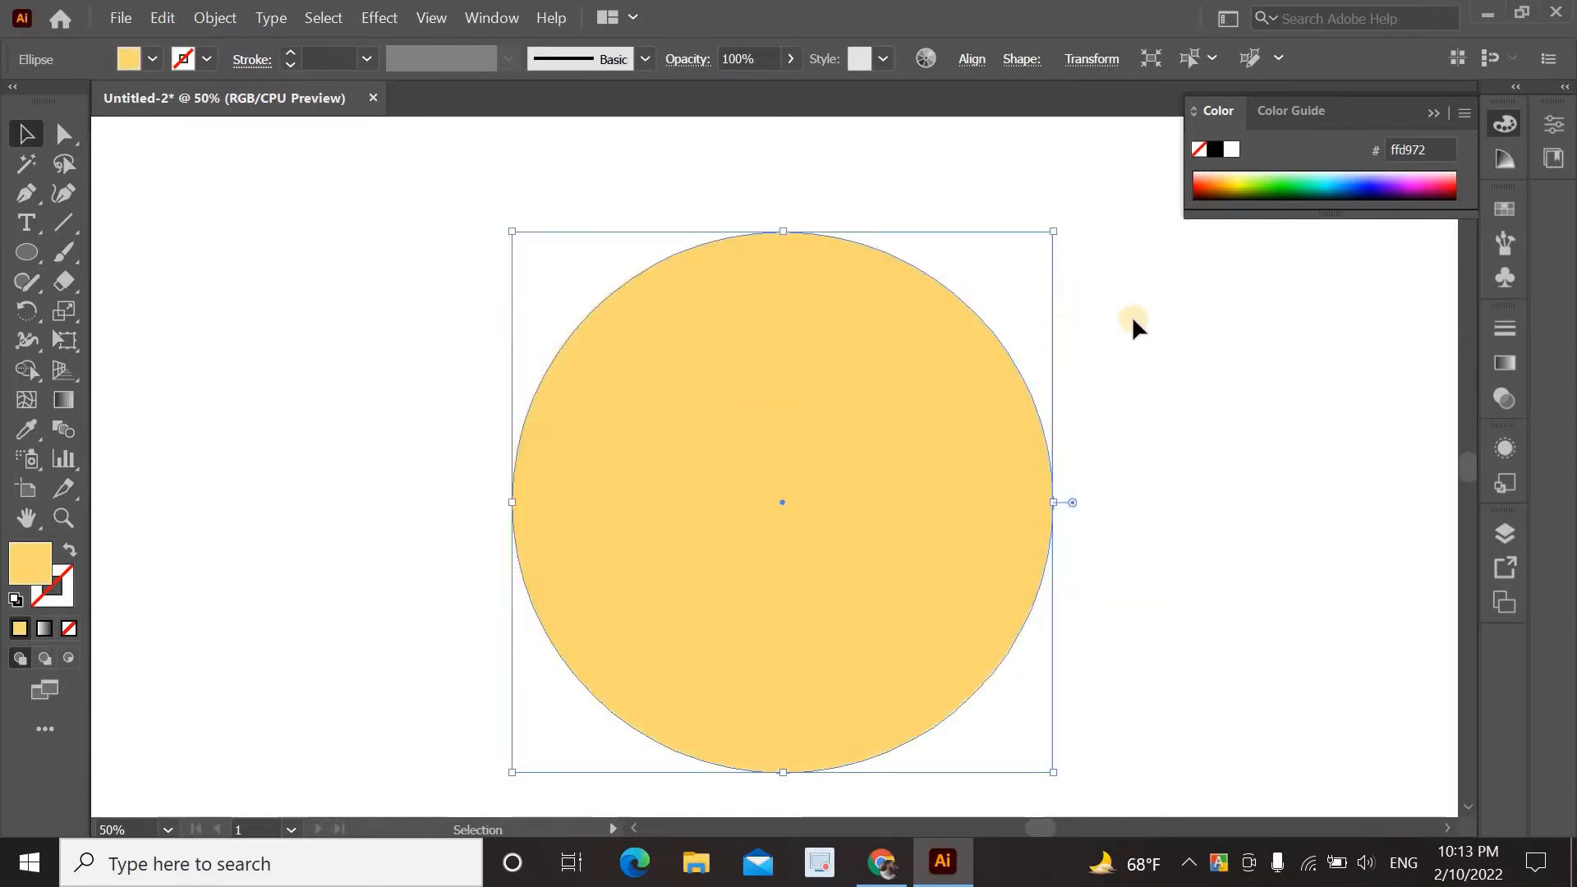
# Add the yellow R=255 G=217 B=114 fill to the Swatches panel as a new swatch.
pyautogui.click(1505, 211)
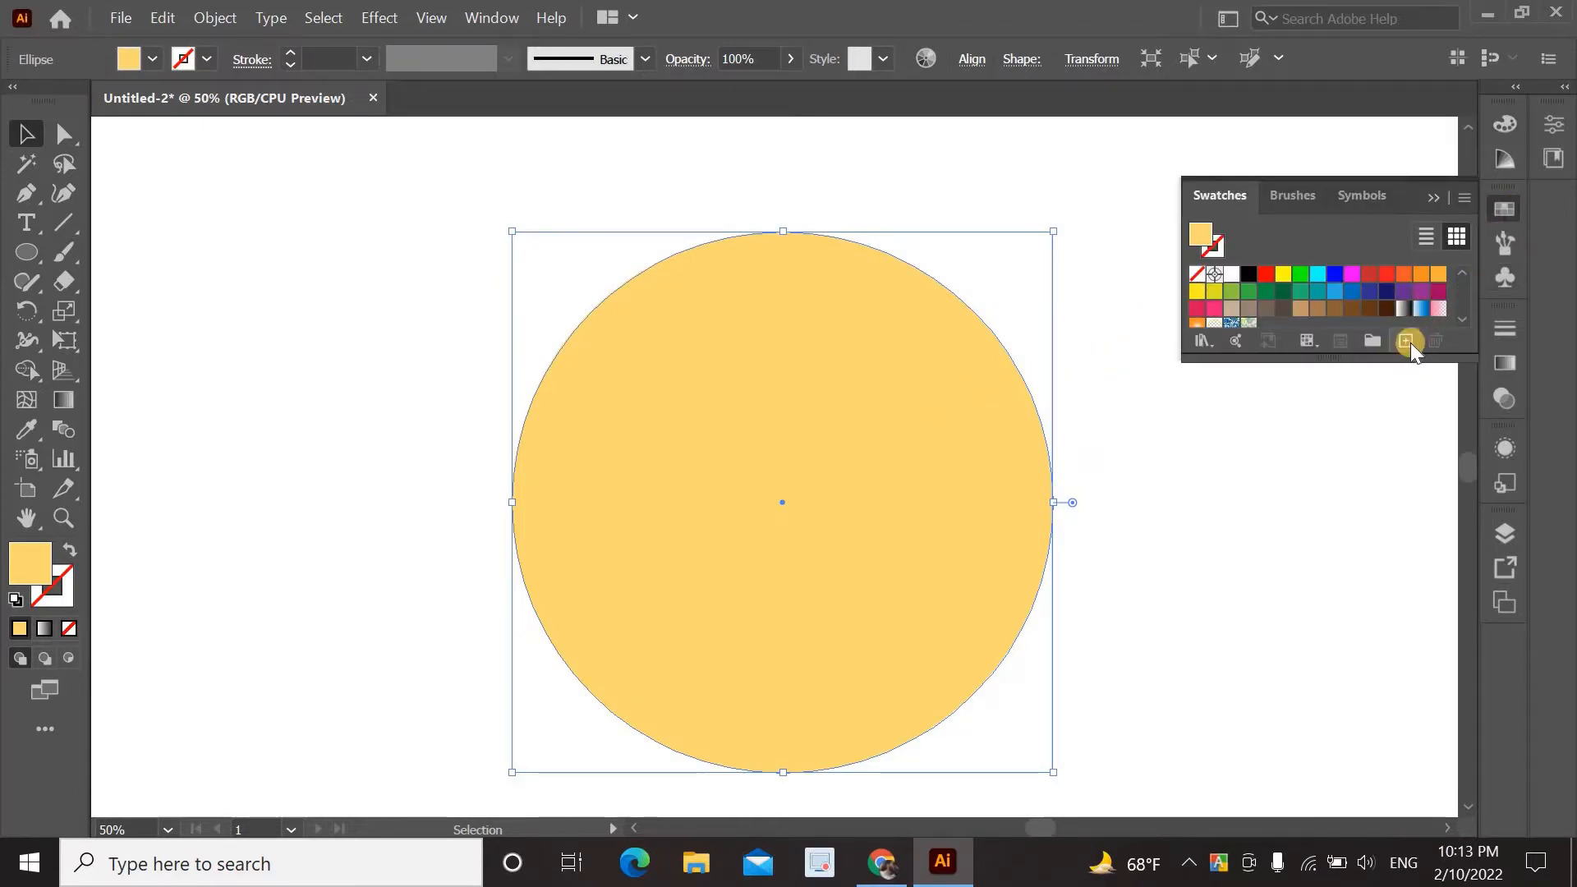
pyautogui.click(1406, 342)
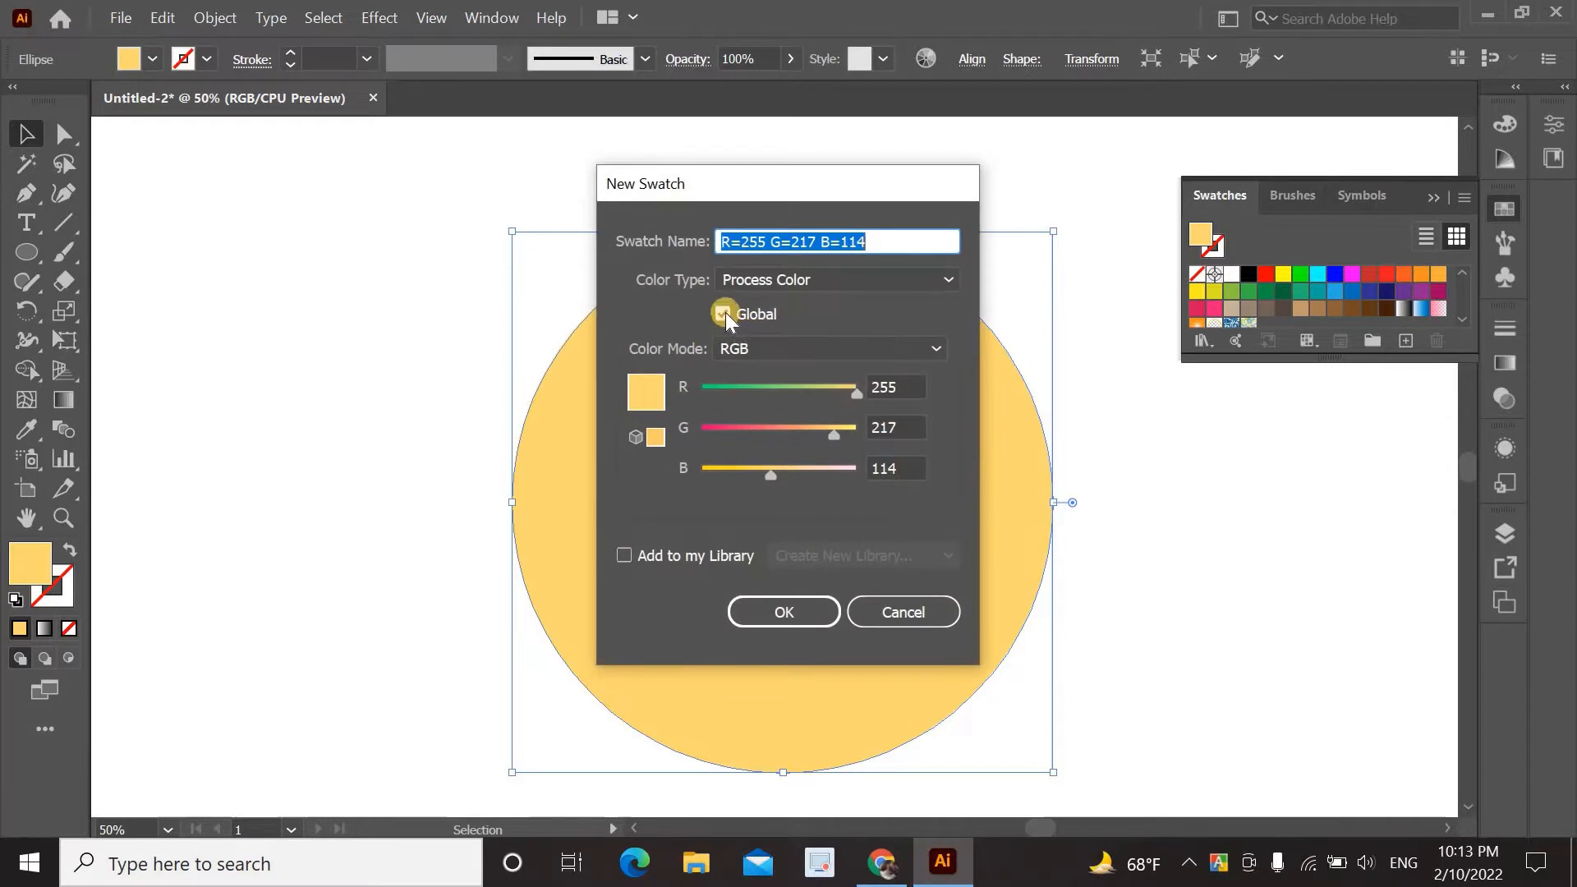
pyautogui.click(780, 612)
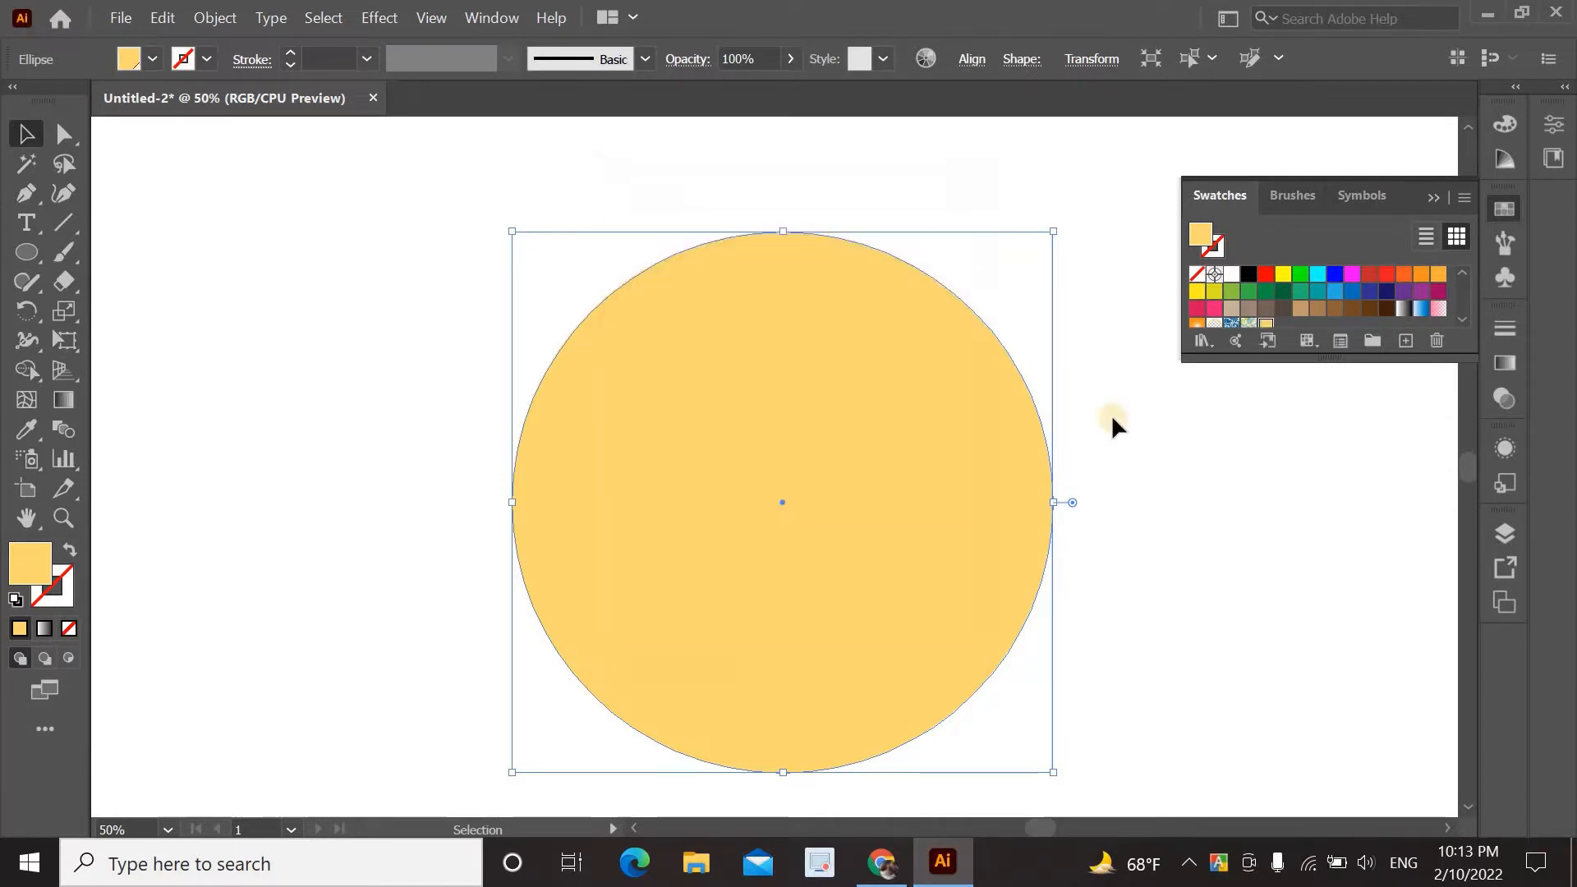
pyautogui.scroll(-3, 1263, 304)
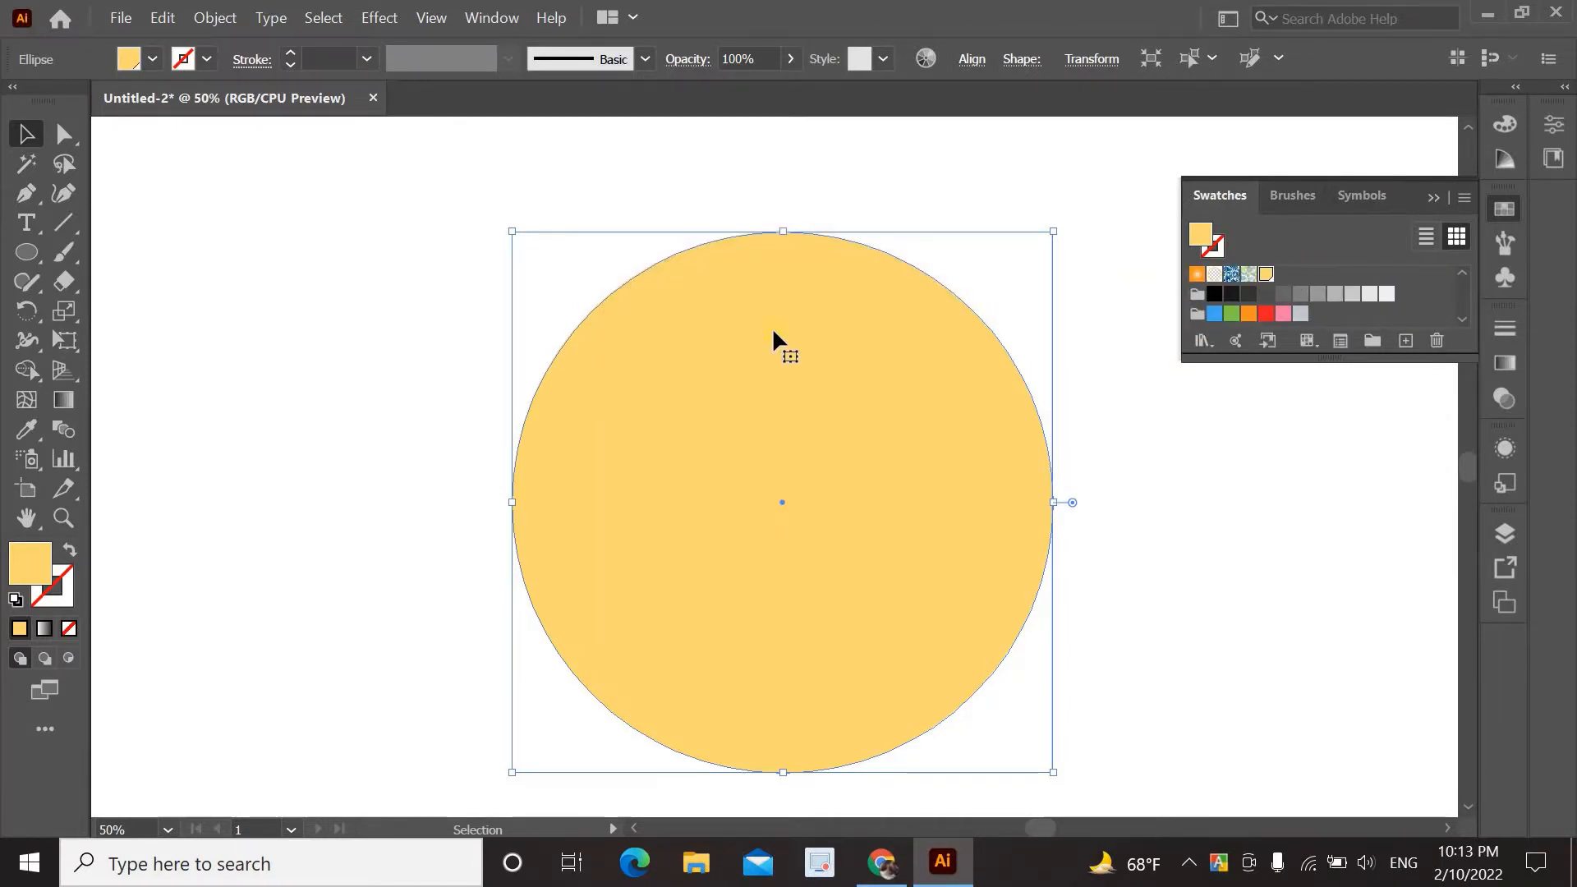
pyautogui.click(388, 332)
# Copy the yellow circle and paste a copy in place exactly over it.
pyautogui.click(621, 343)
pyautogui.click(151, 21)
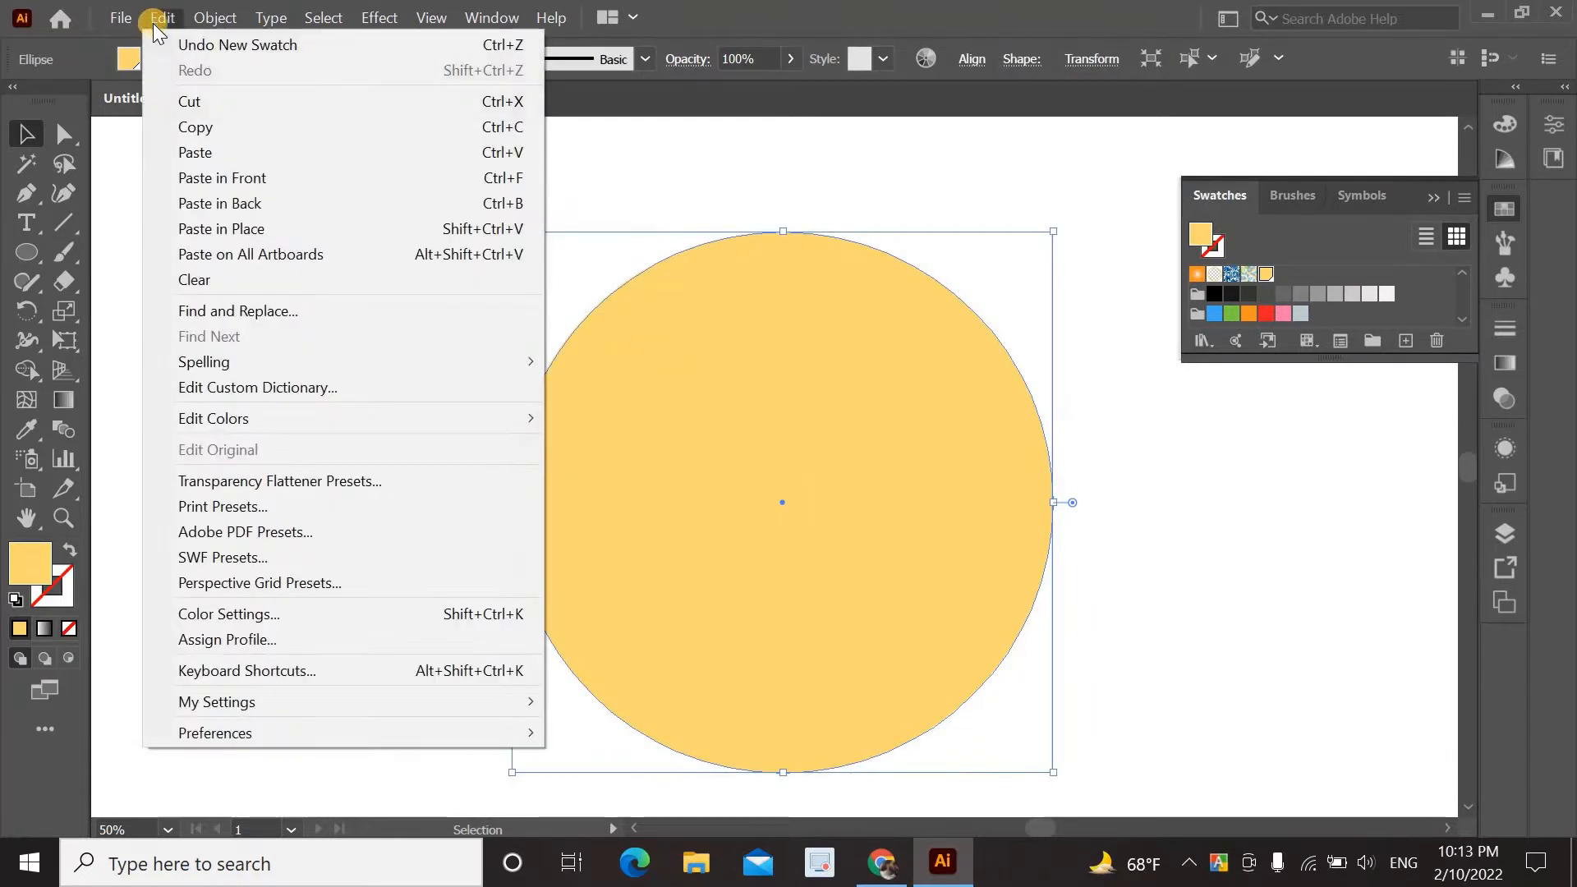
pyautogui.click(206, 130)
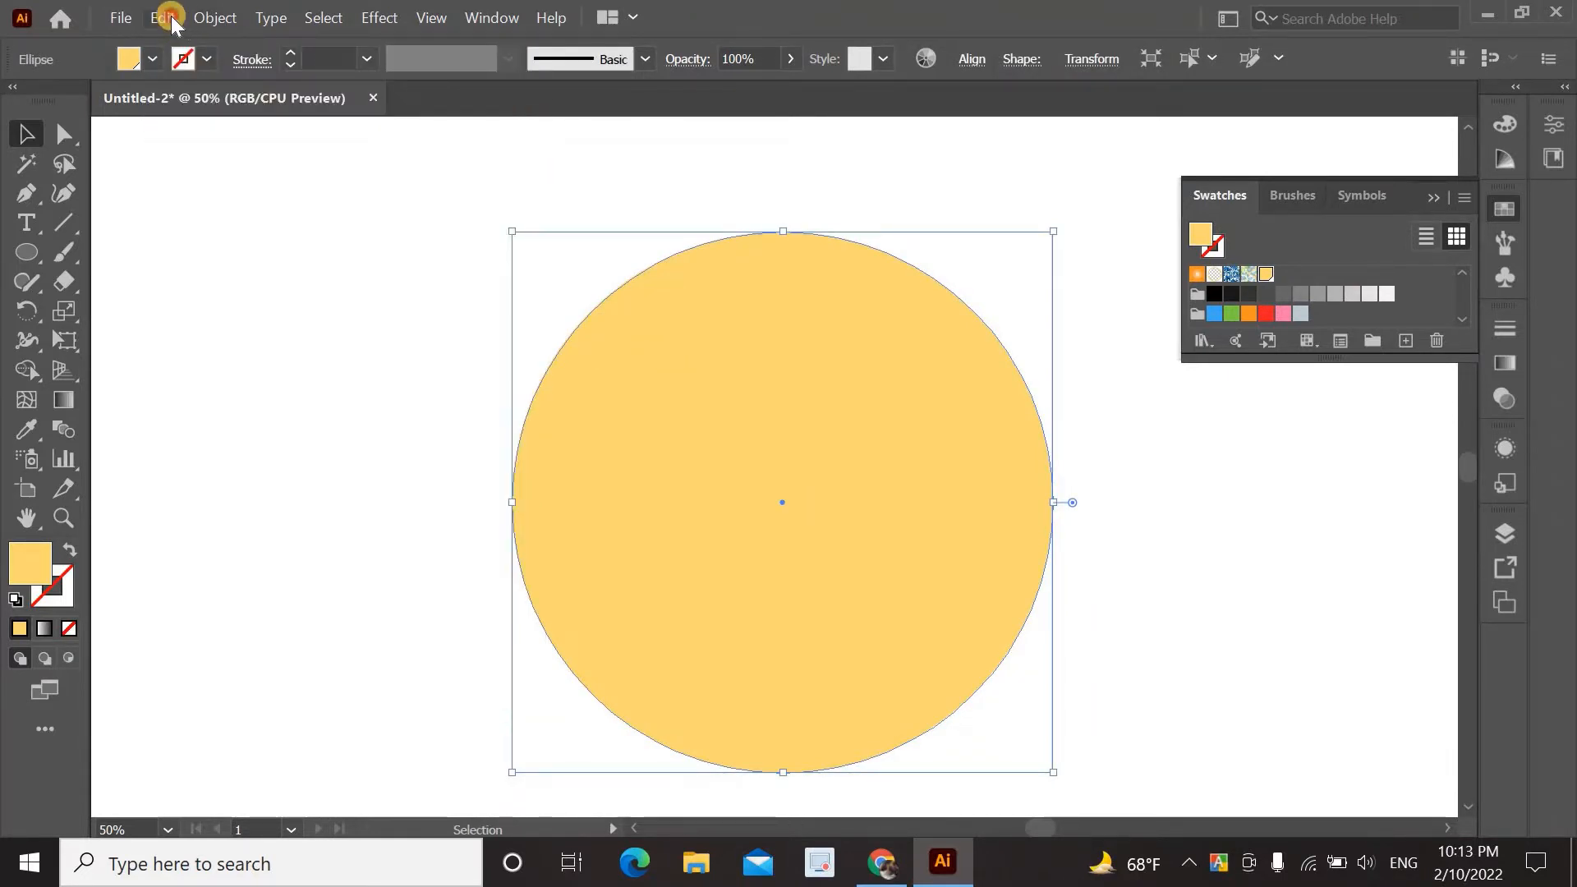
pyautogui.click(163, 17)
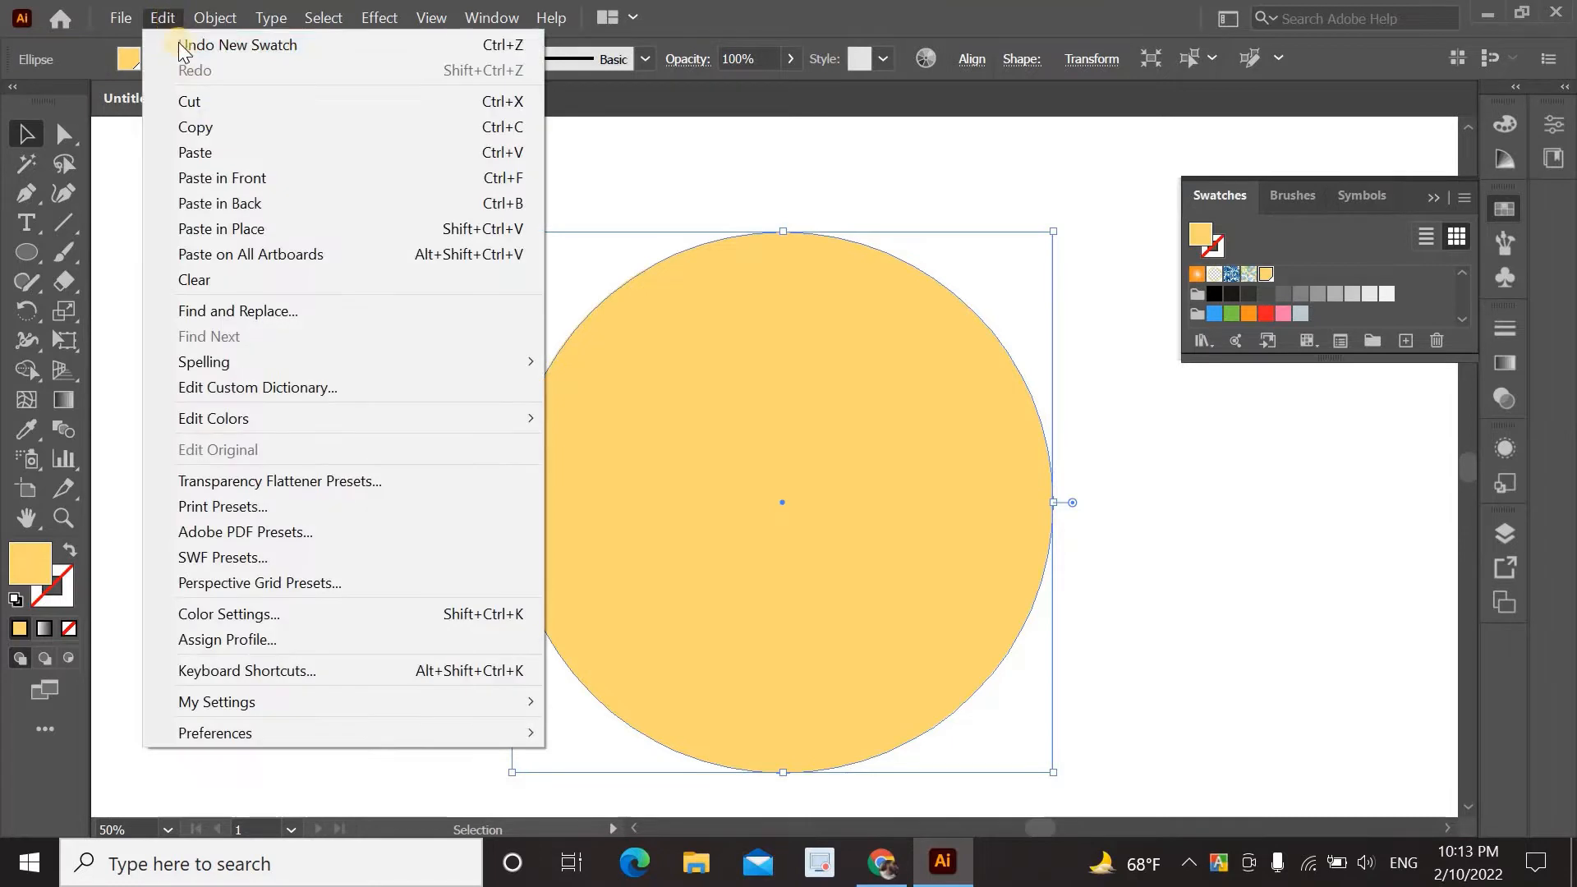
pyautogui.click(250, 230)
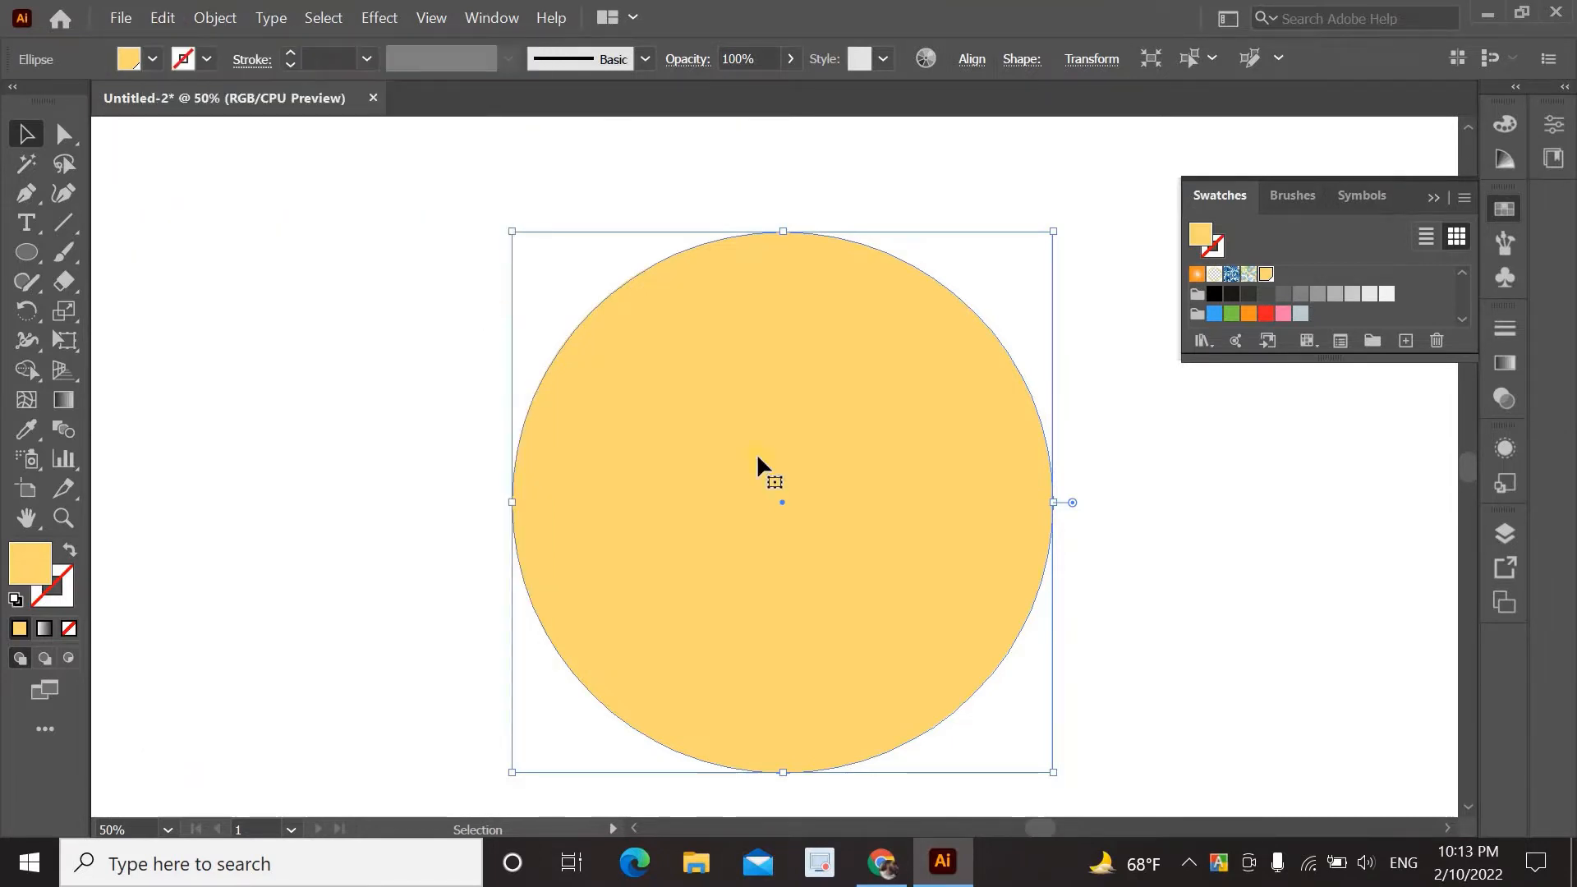
# Fill the copy black and scale it down to about 482 px around its centre.
pyautogui.click(1215, 295)
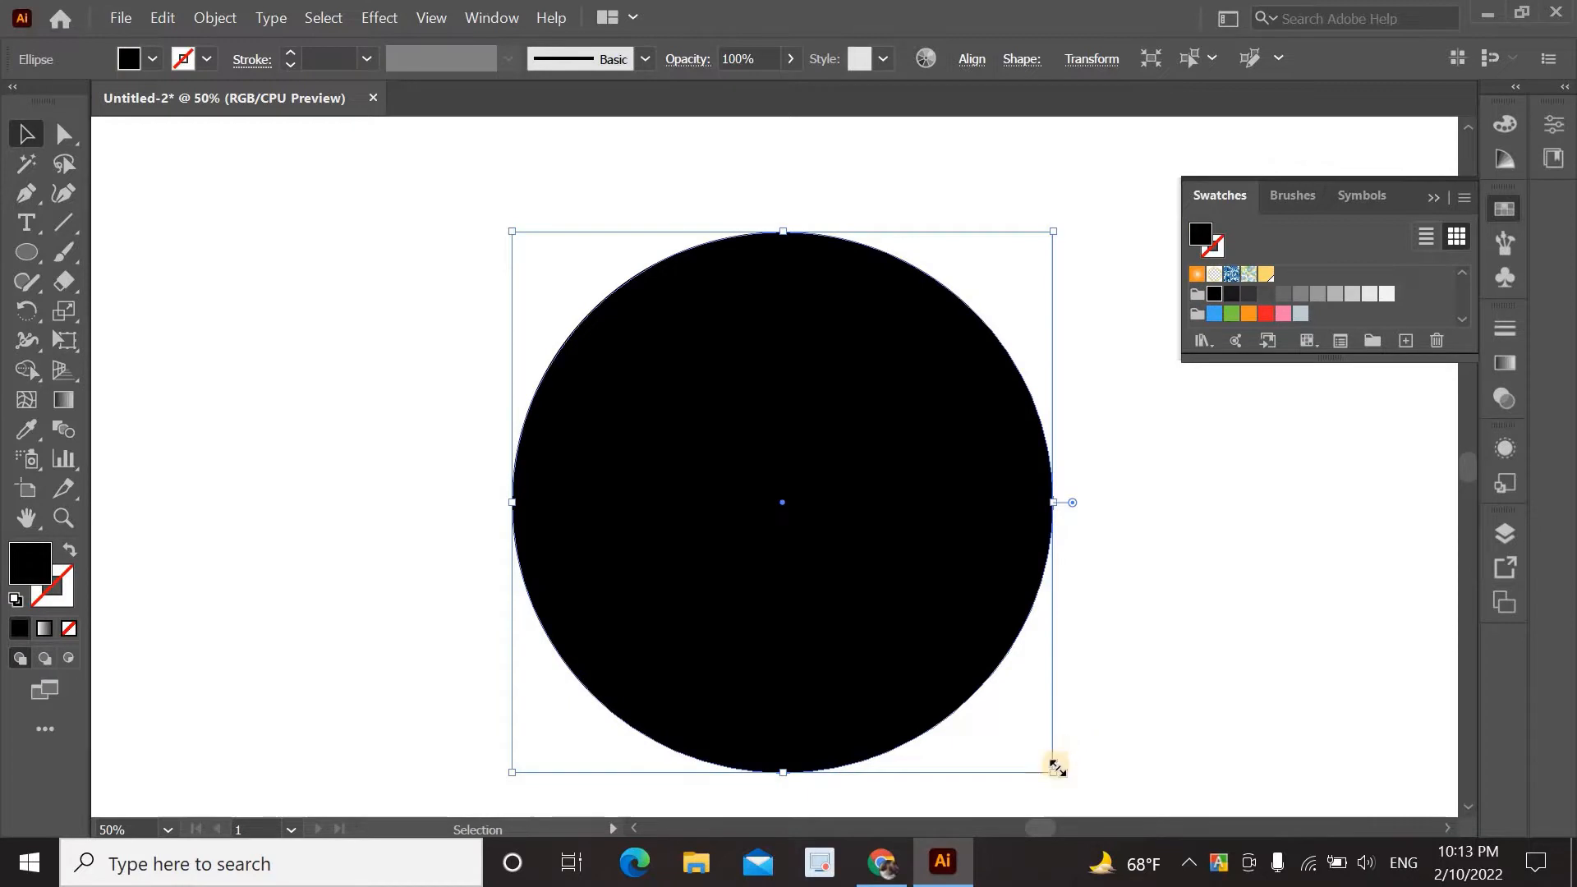
pyautogui.moveTo(1057, 774); pyautogui.dragTo(1004, 710)
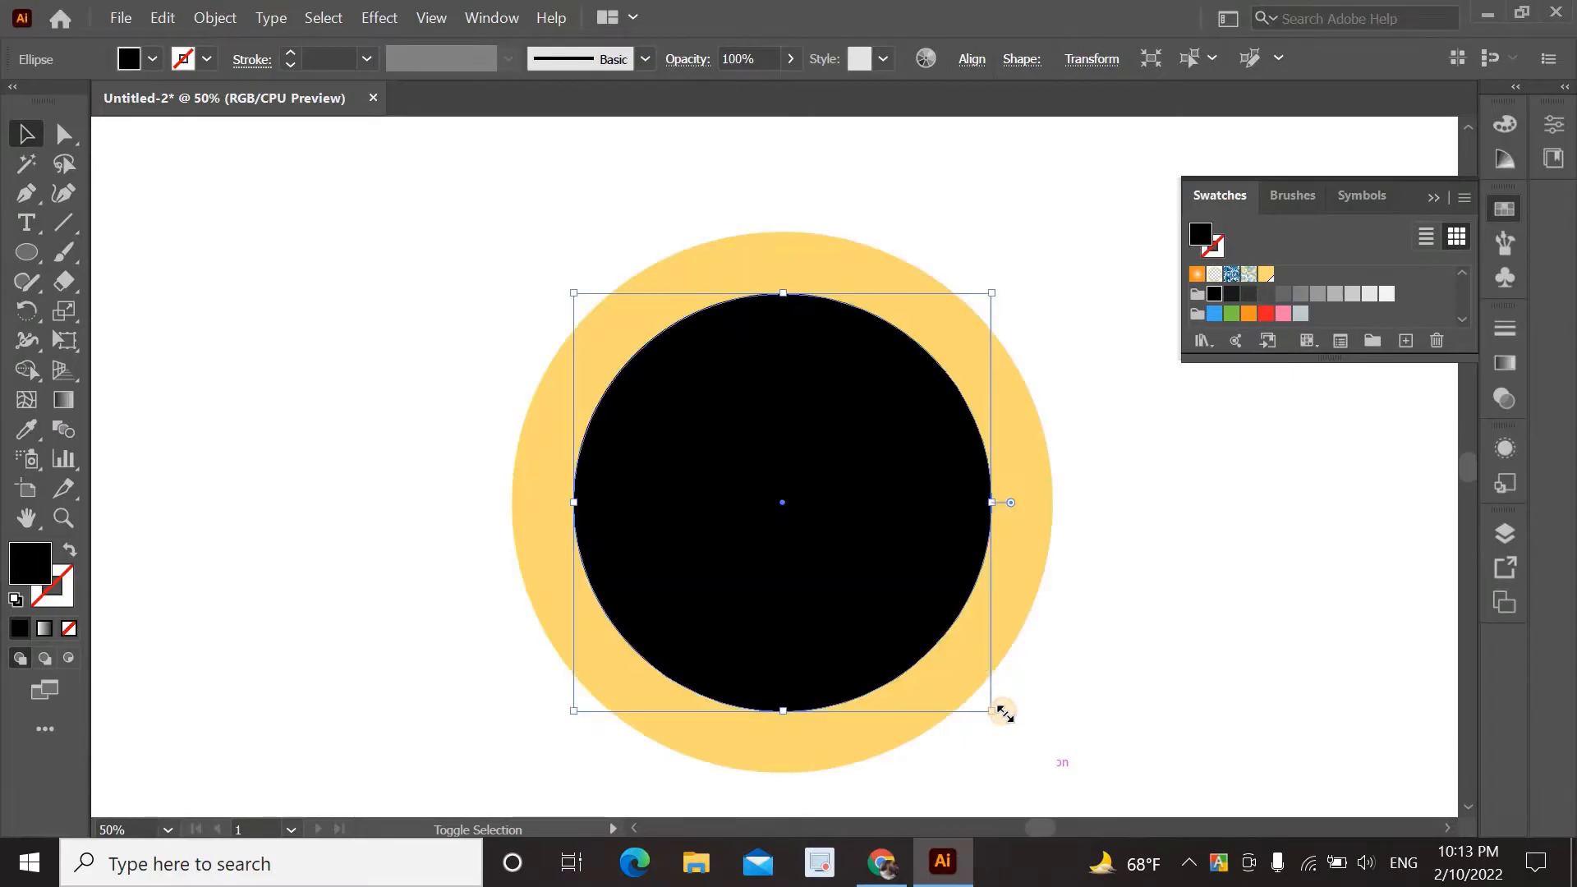
pyautogui.click(1213, 667)
pyautogui.click(830, 513)
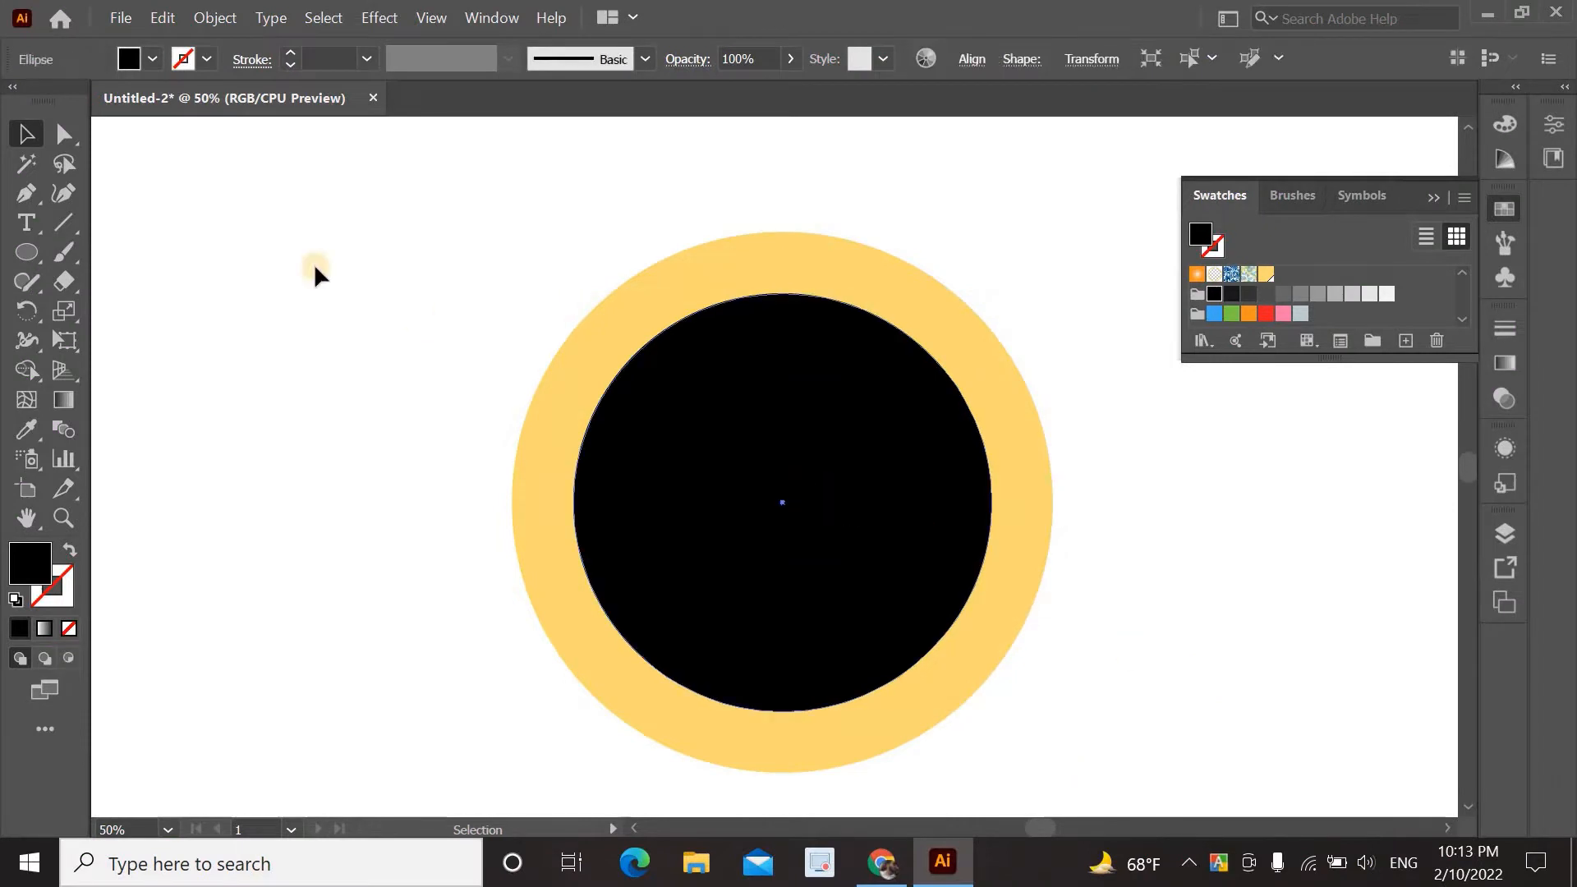
pyautogui.click(71, 144)
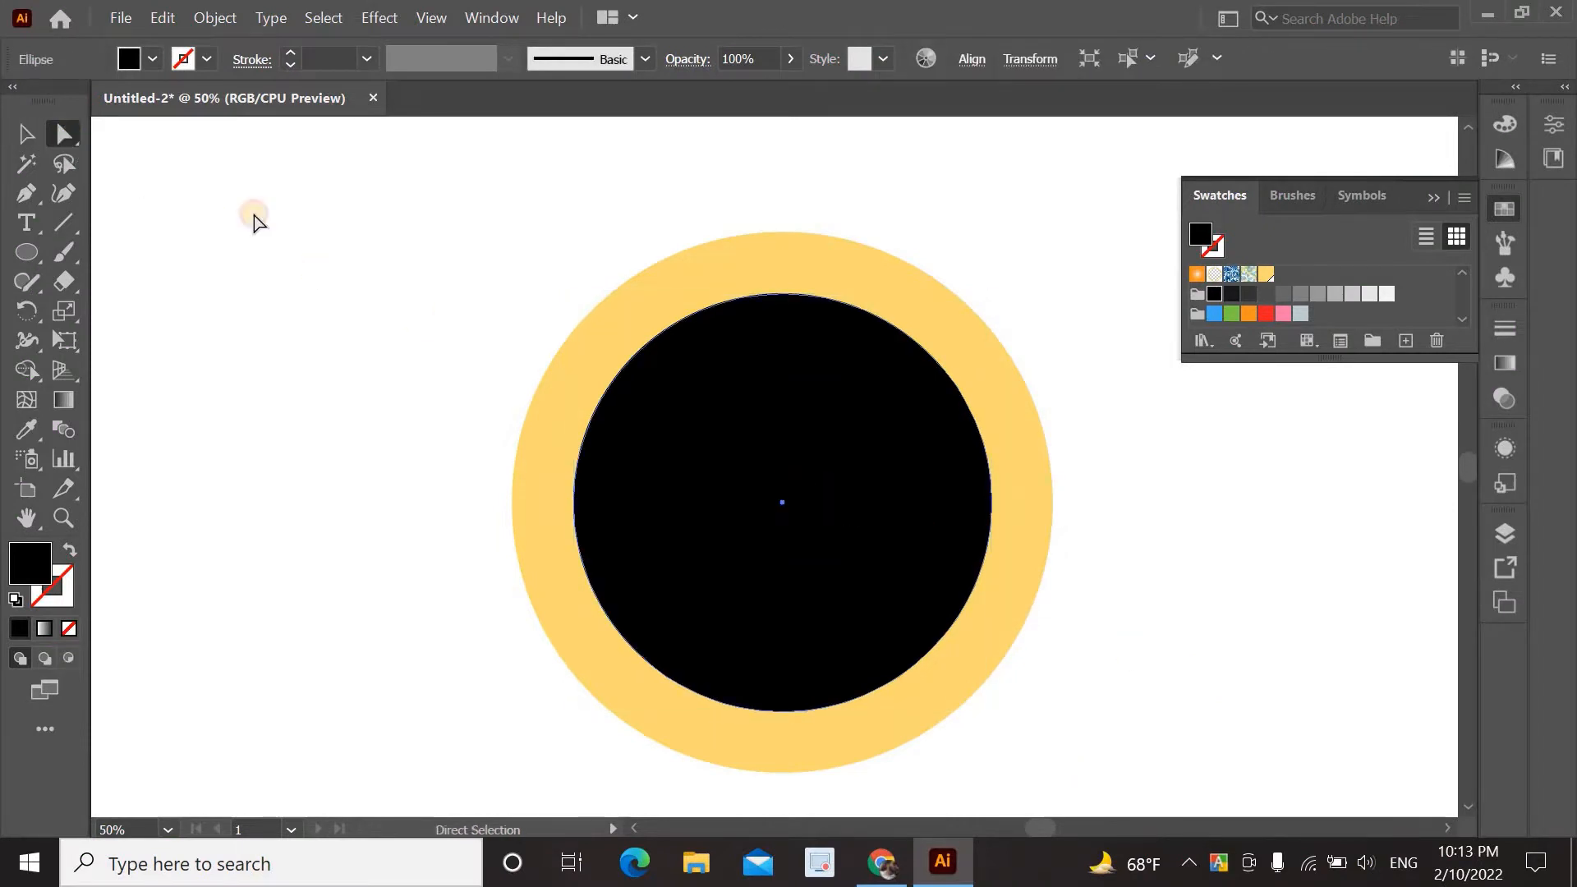
# Delete the black circle's top anchor point, leaving a half-circle mouth.
pyautogui.click(783, 294)
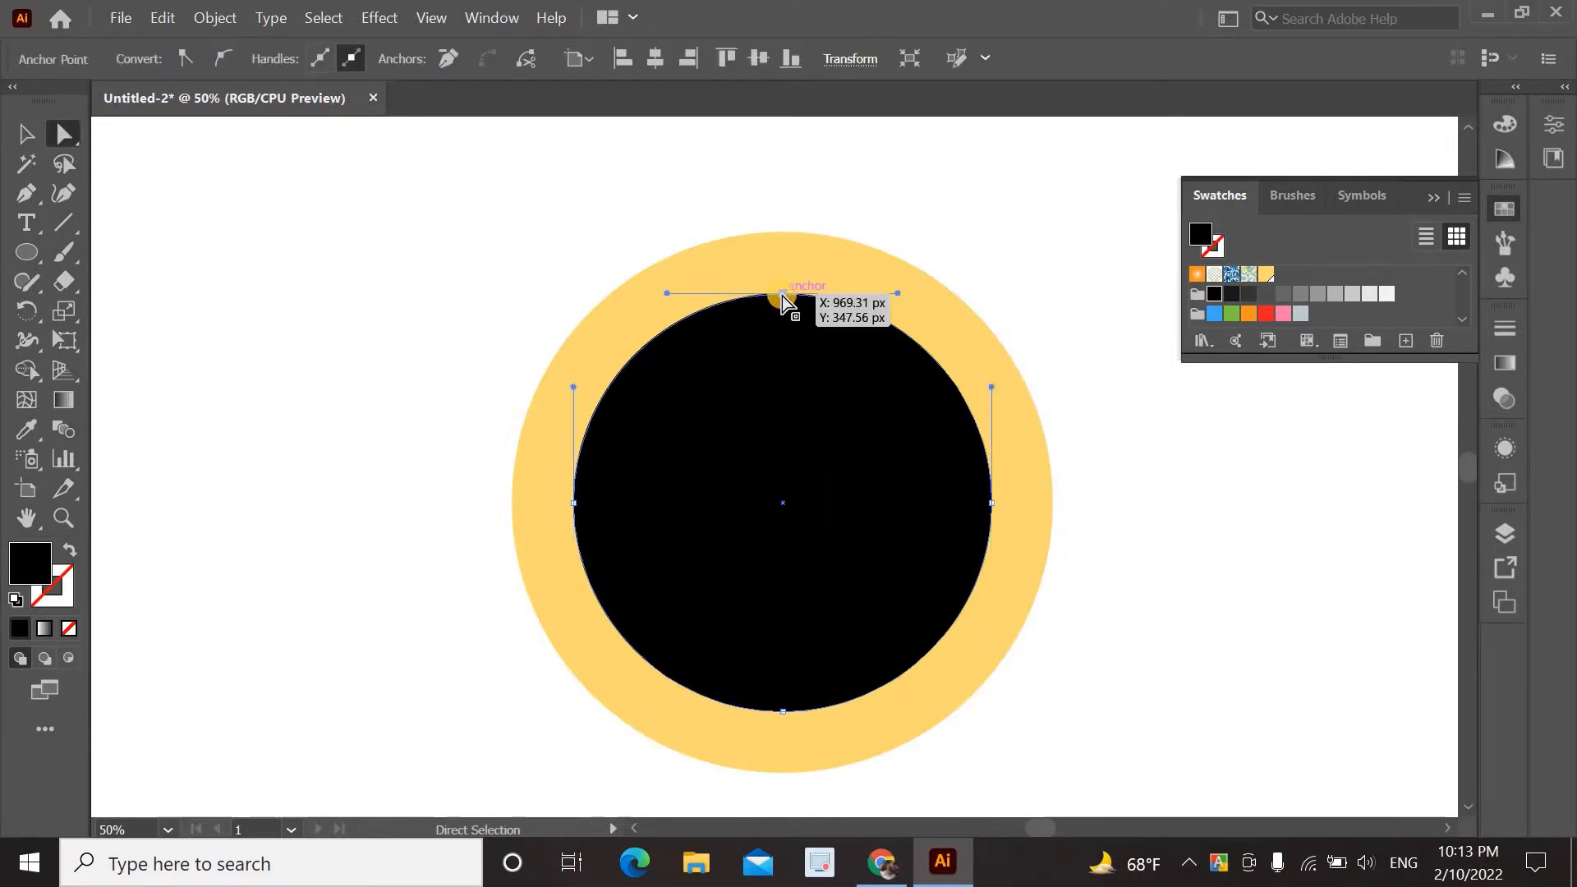
pyautogui.press('Delete')
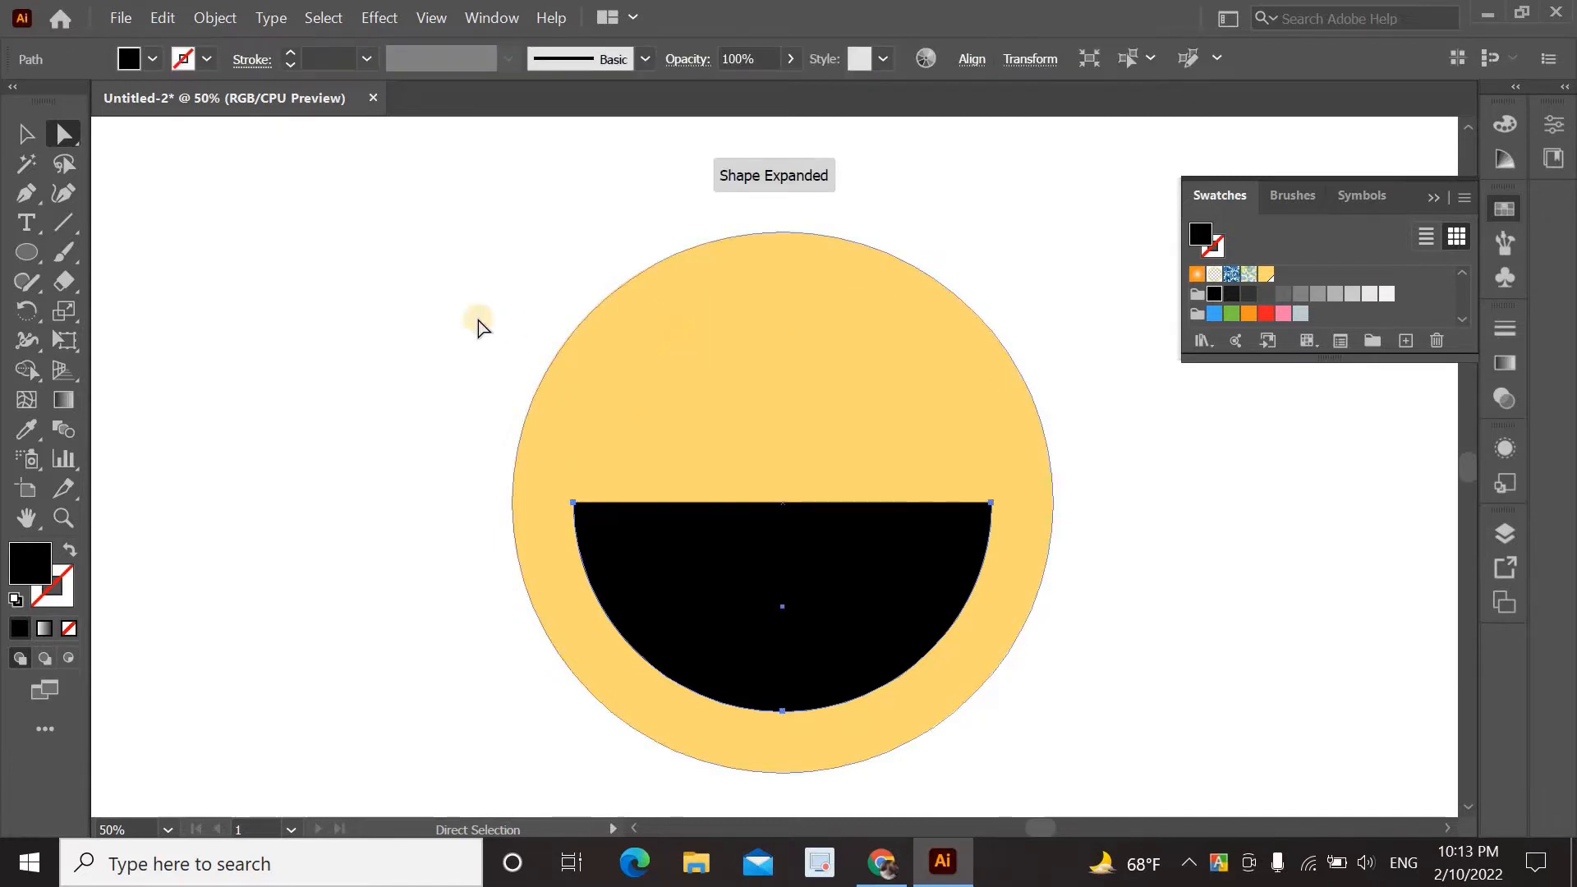
pyautogui.click(472, 325)
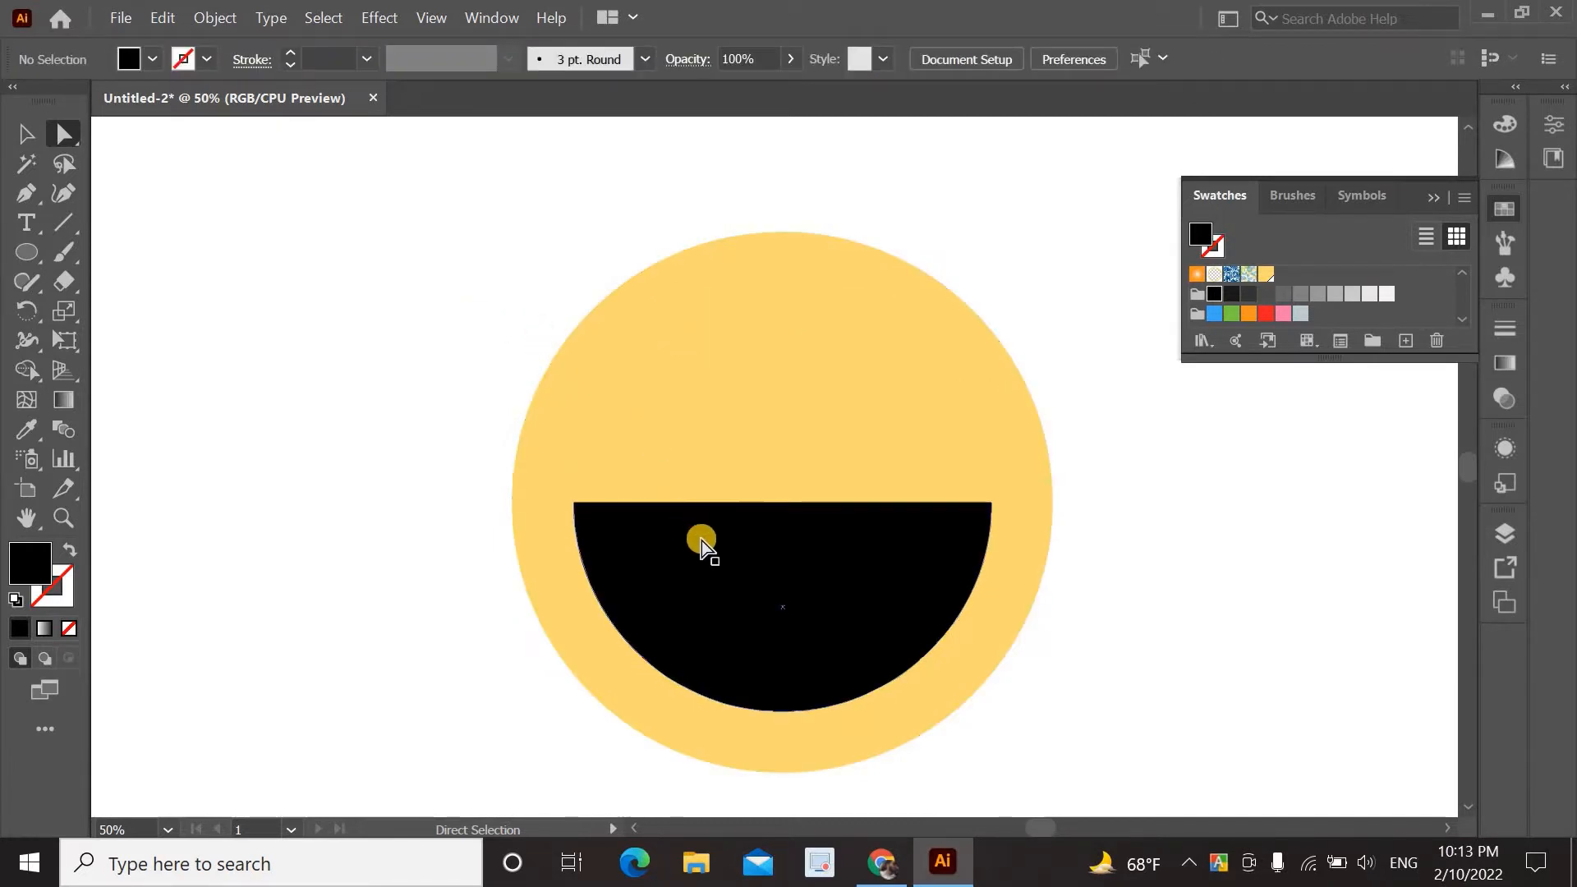
pyautogui.click(24, 251)
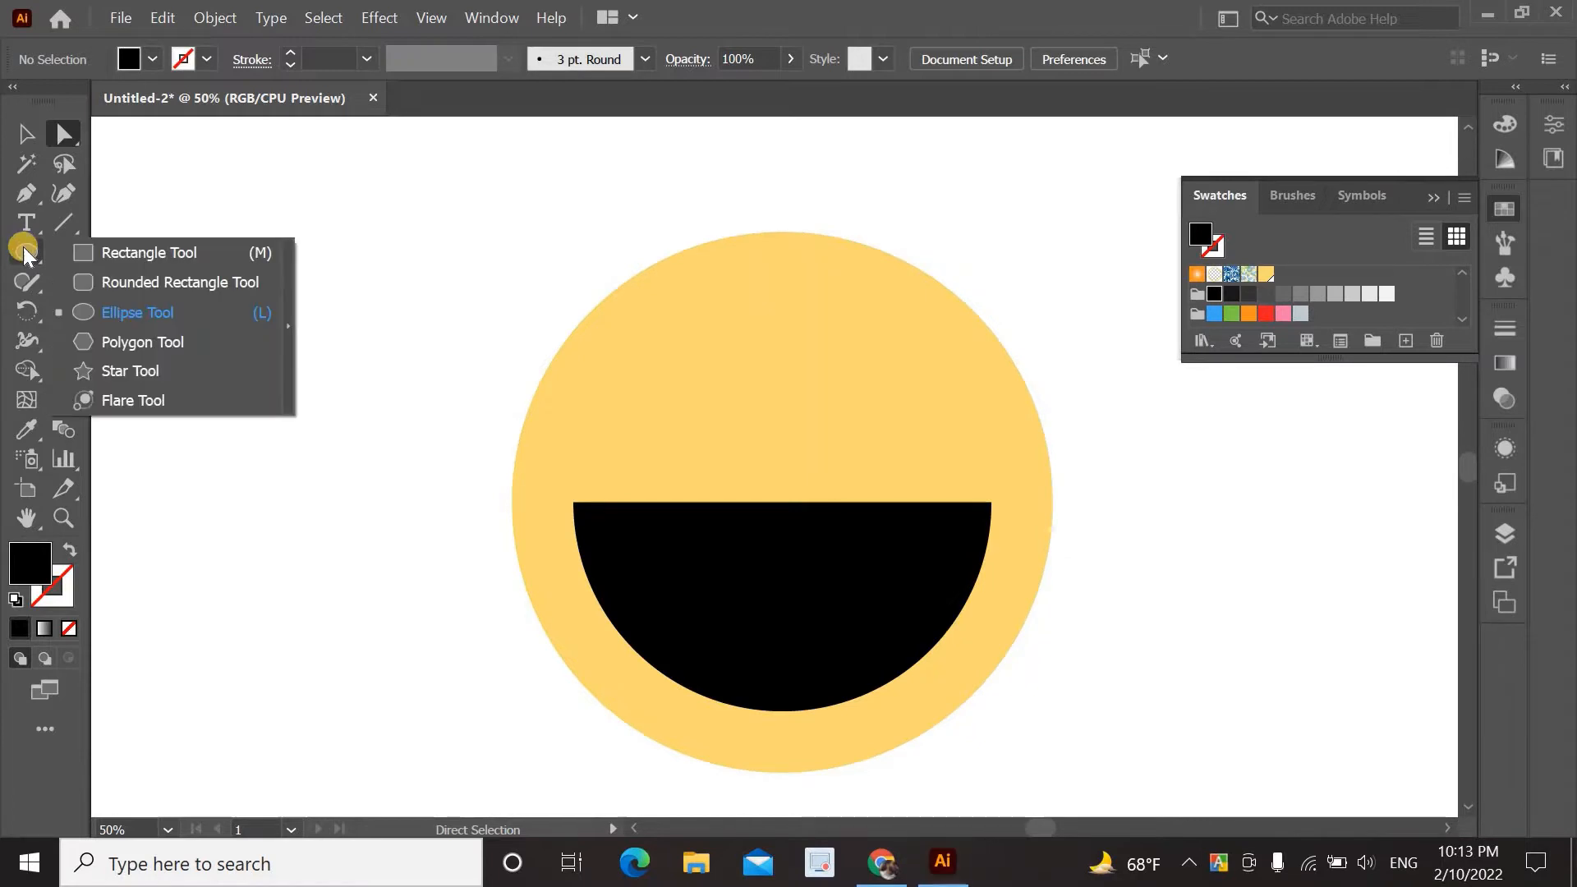
# Draw a wide black ellipse, about 500 × 240 px, overlapping the mouth's bottom edge.
pyautogui.click(27, 252)
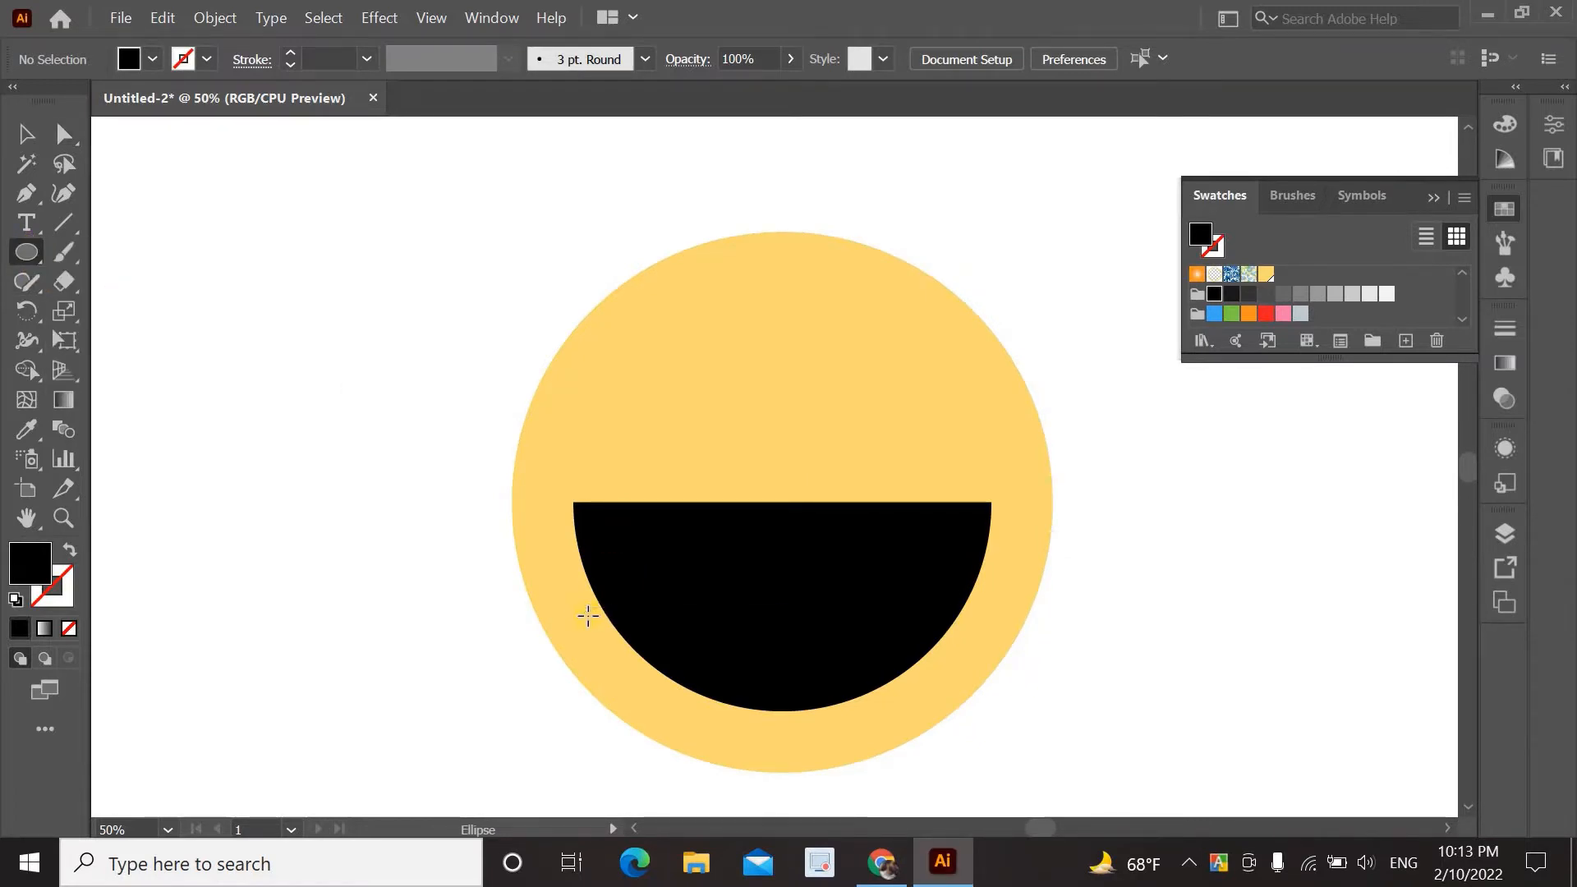
pyautogui.moveTo(587, 615); pyautogui.dragTo(1050, 699)
pyautogui.click(27, 133)
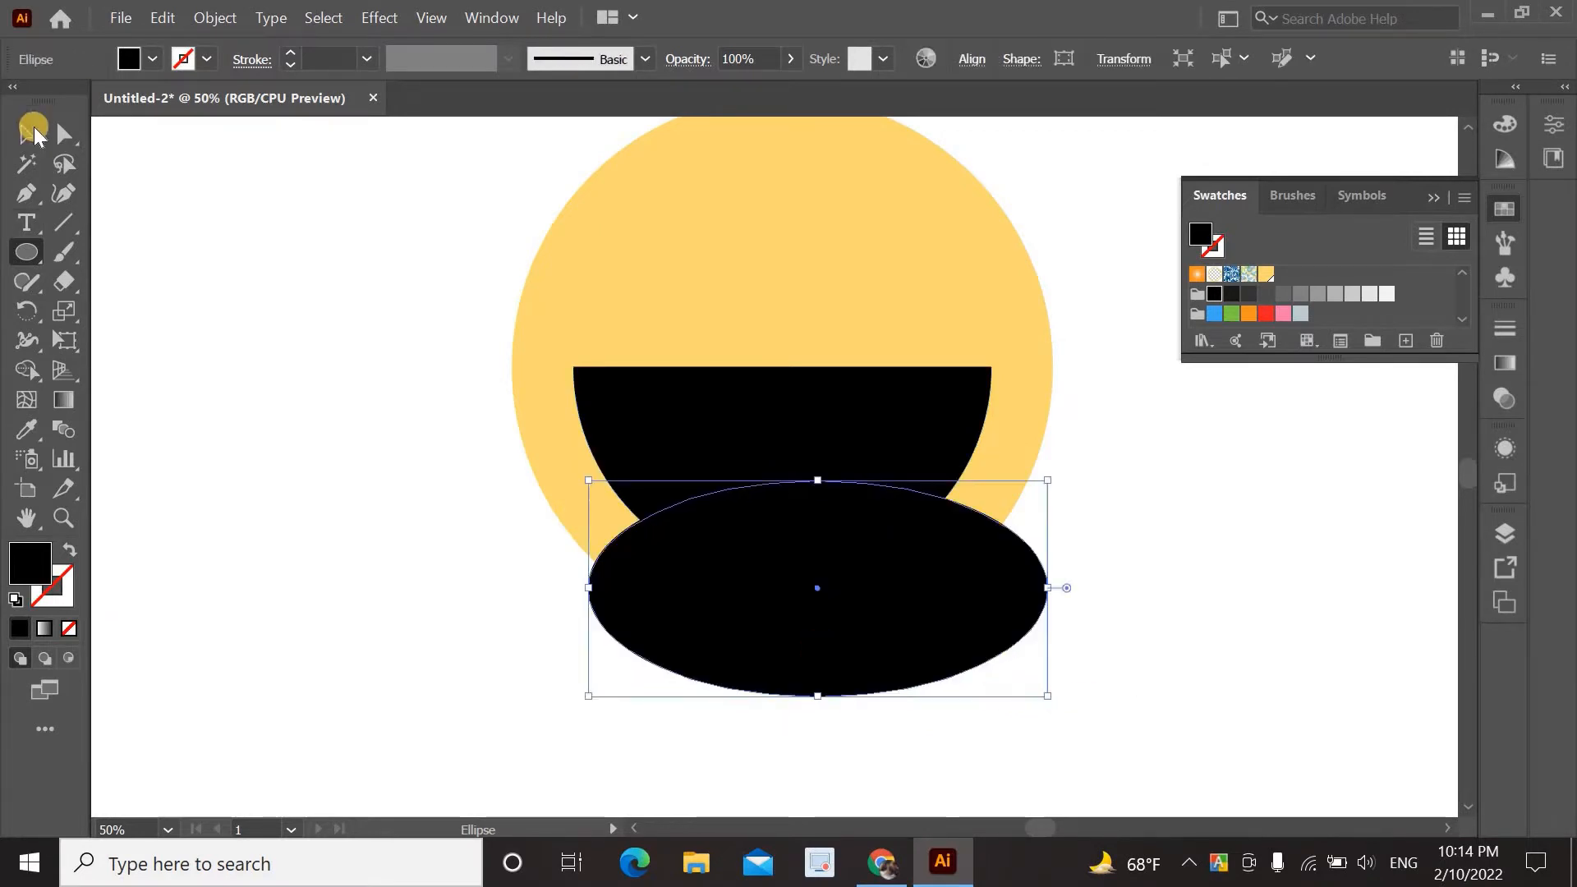
pyautogui.moveTo(774, 569); pyautogui.dragTo(786, 510)
pyautogui.click(801, 689)
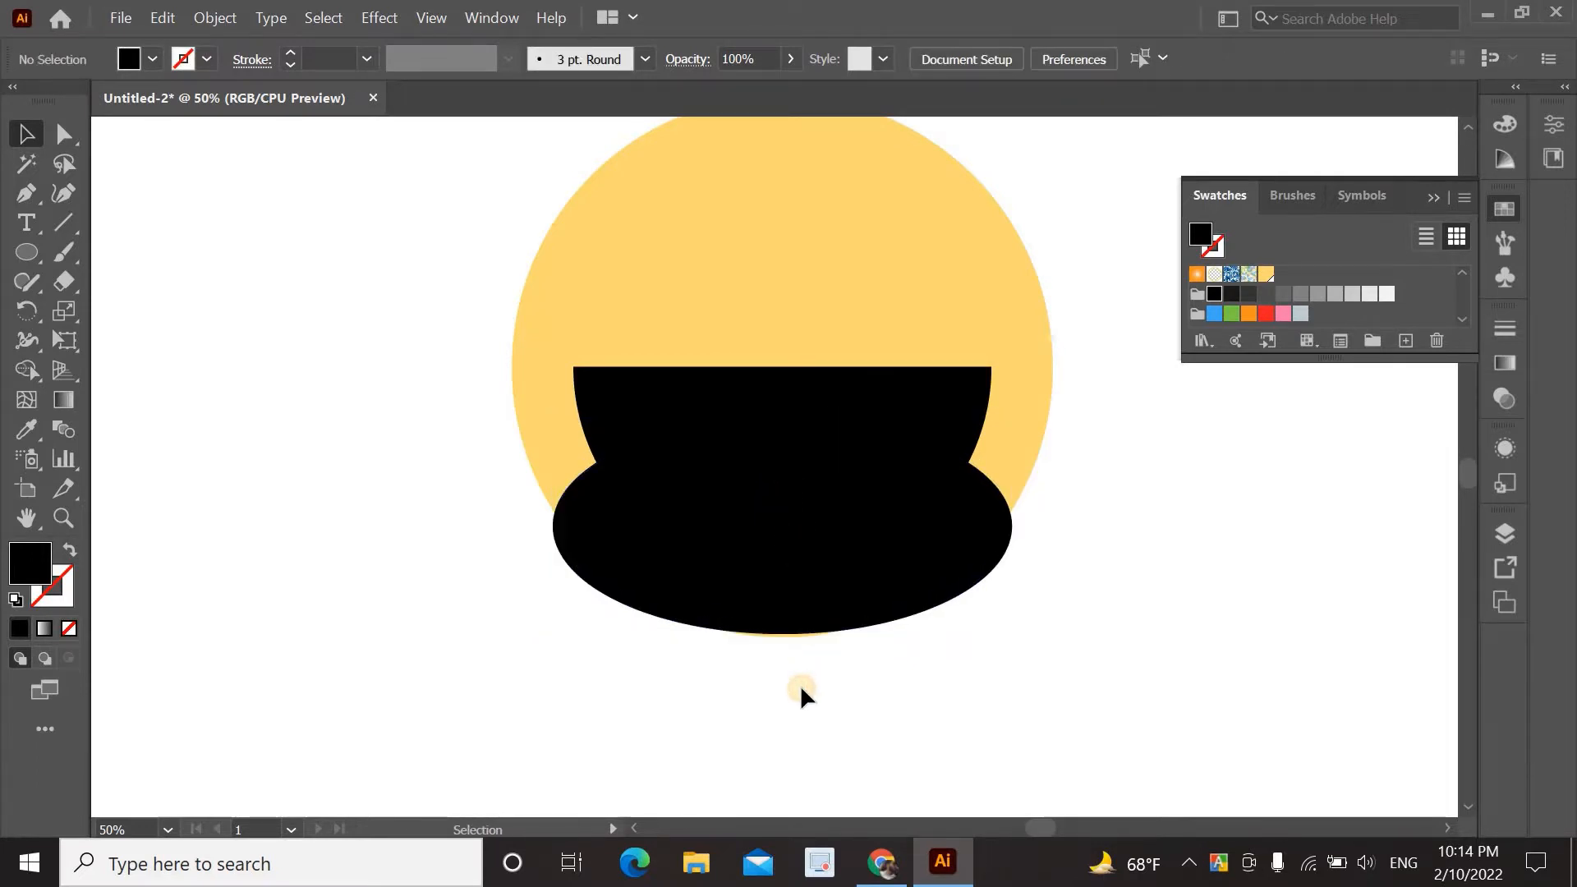
# Fill the wide ellipse with pink-red #f25268.
pyautogui.click(784, 515)
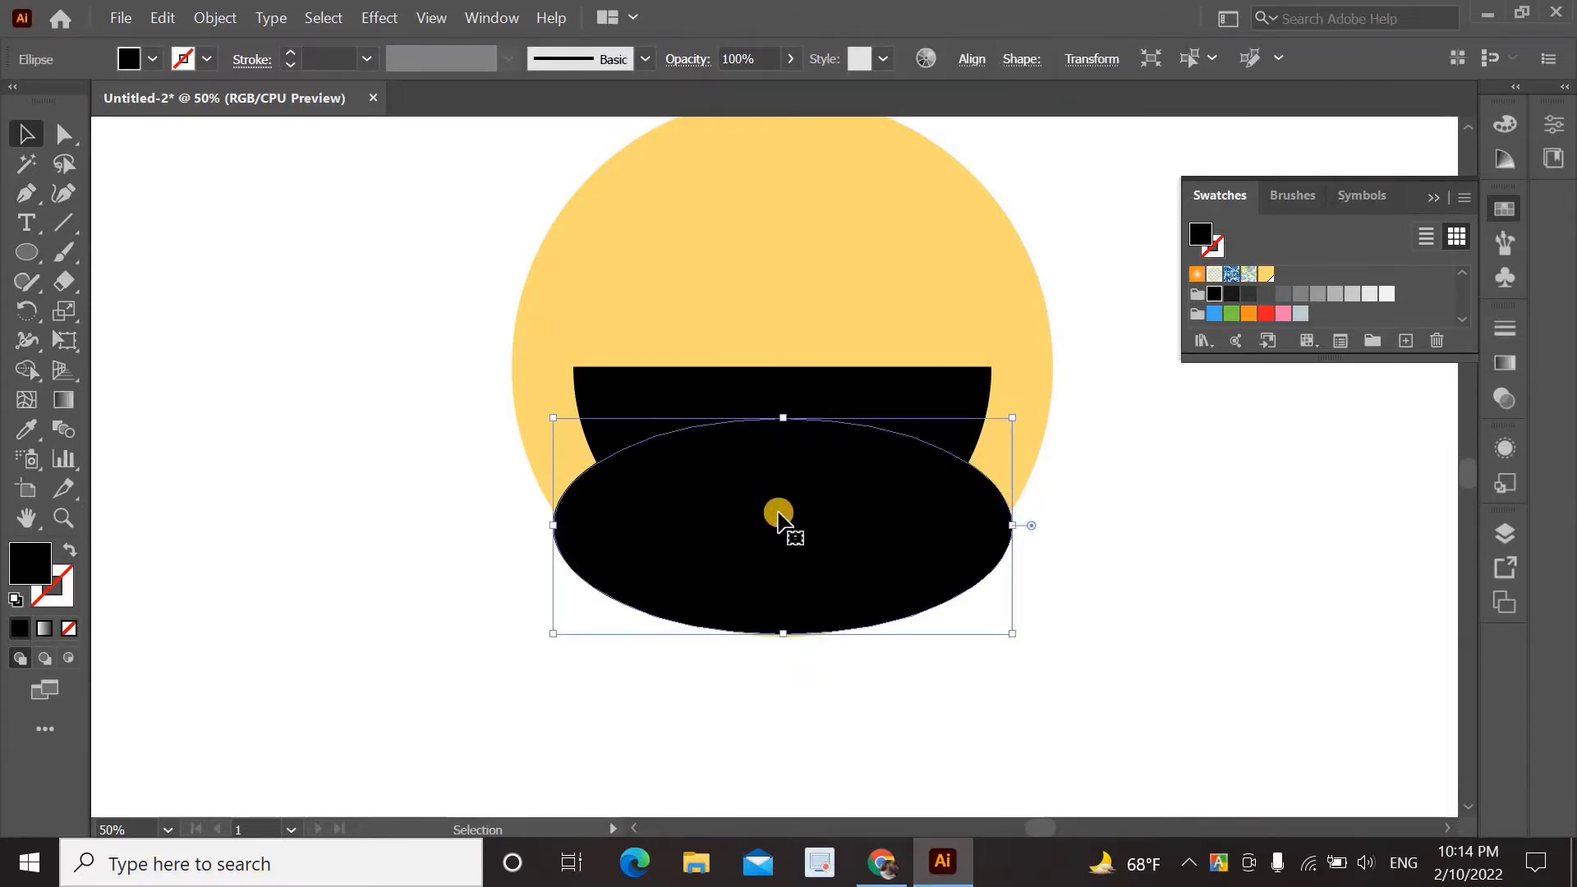
pyautogui.doubleClick(33, 571)
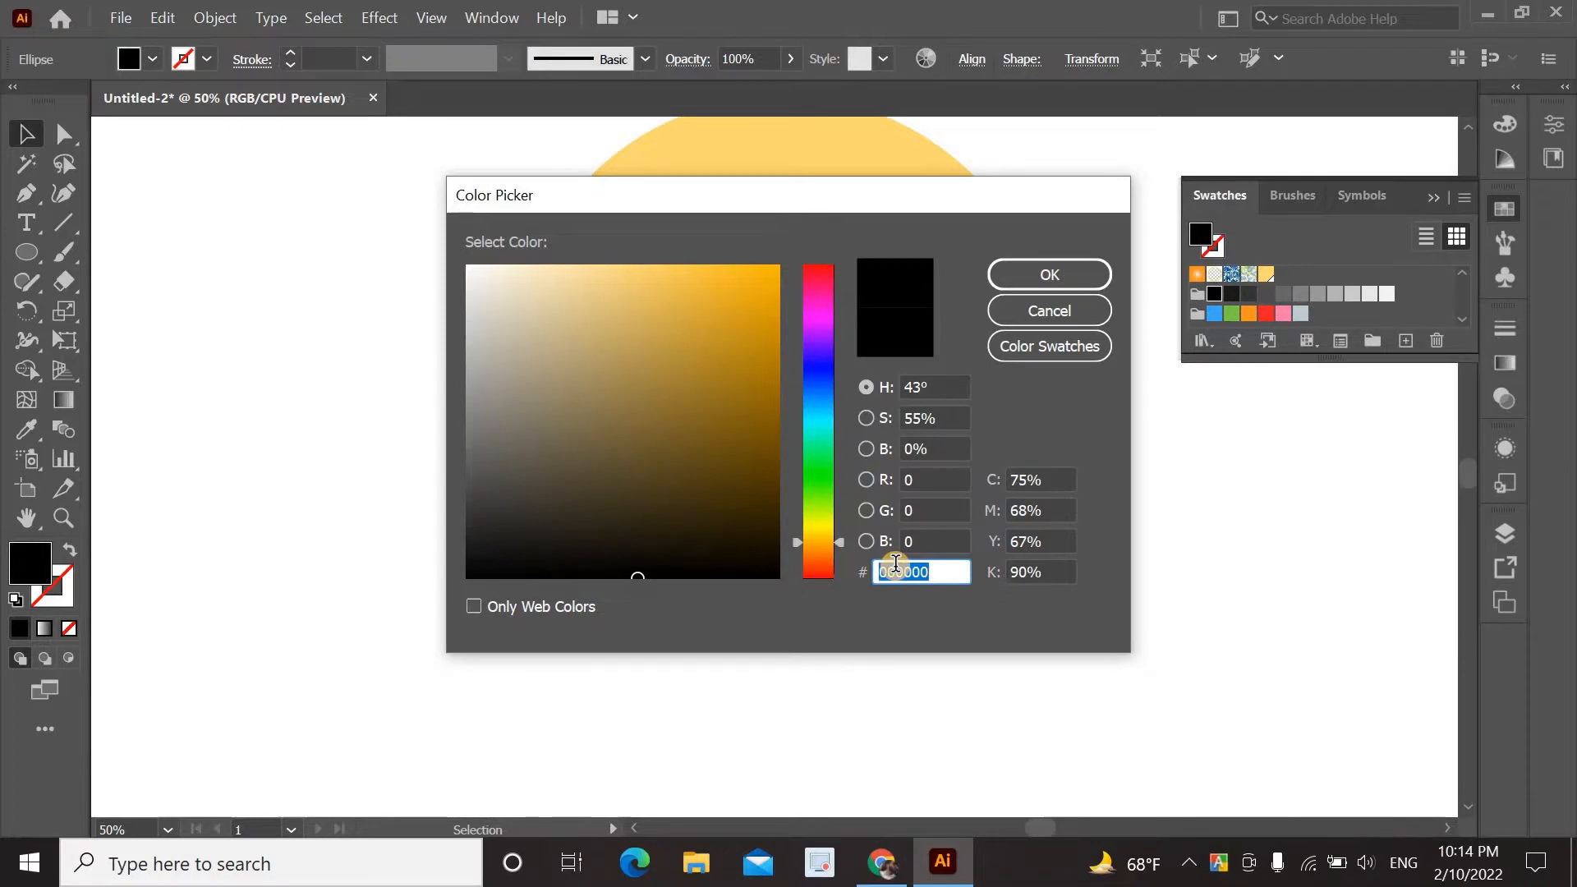
pyautogui.write('f2')
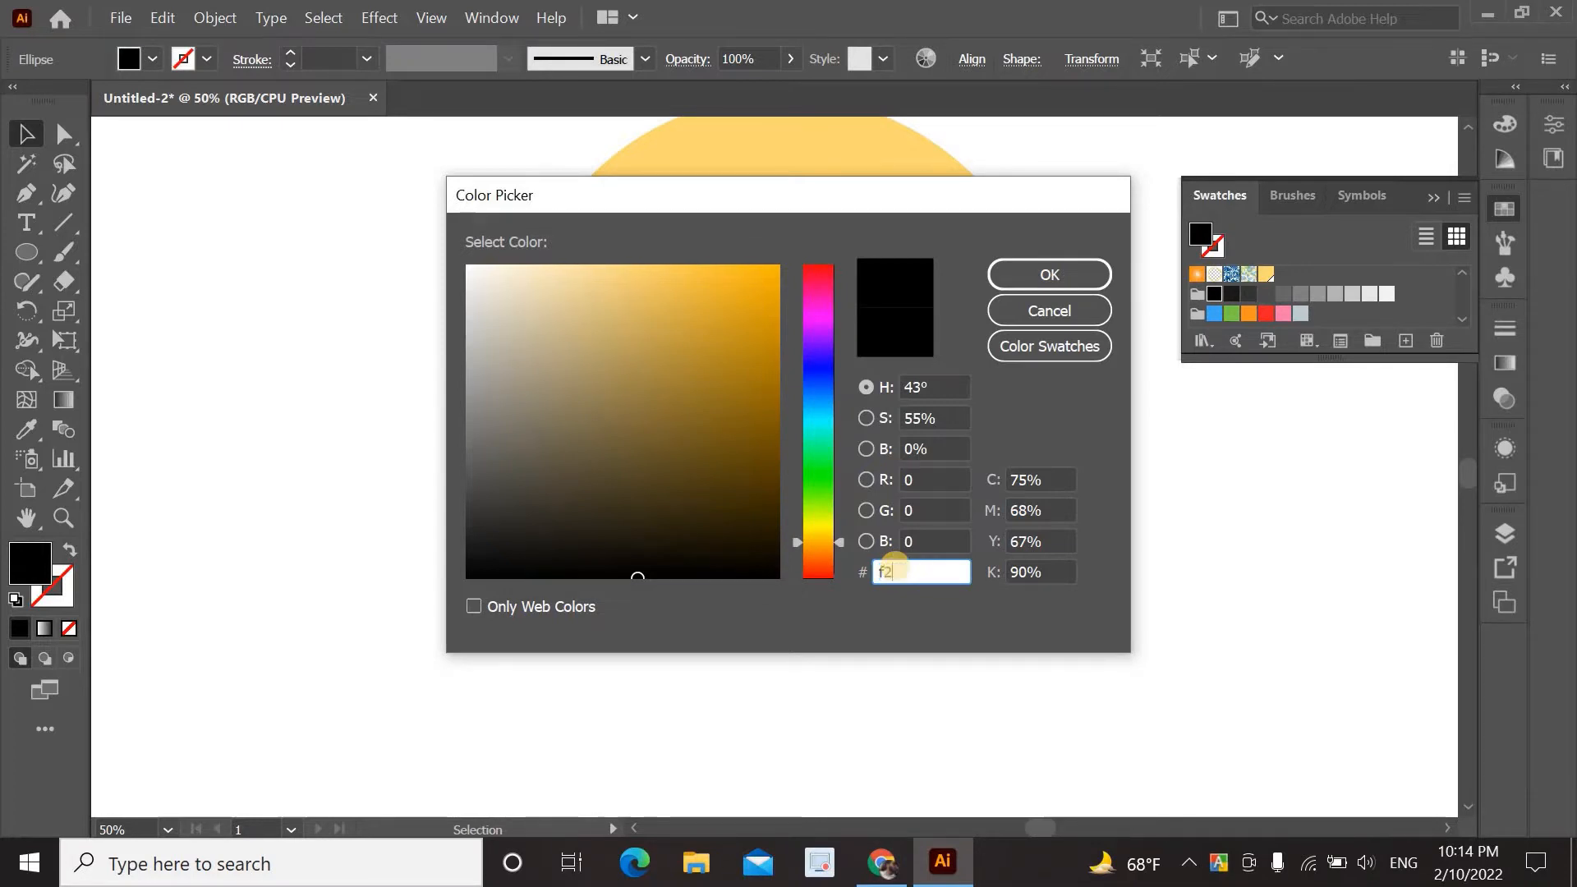
pyautogui.write('5')
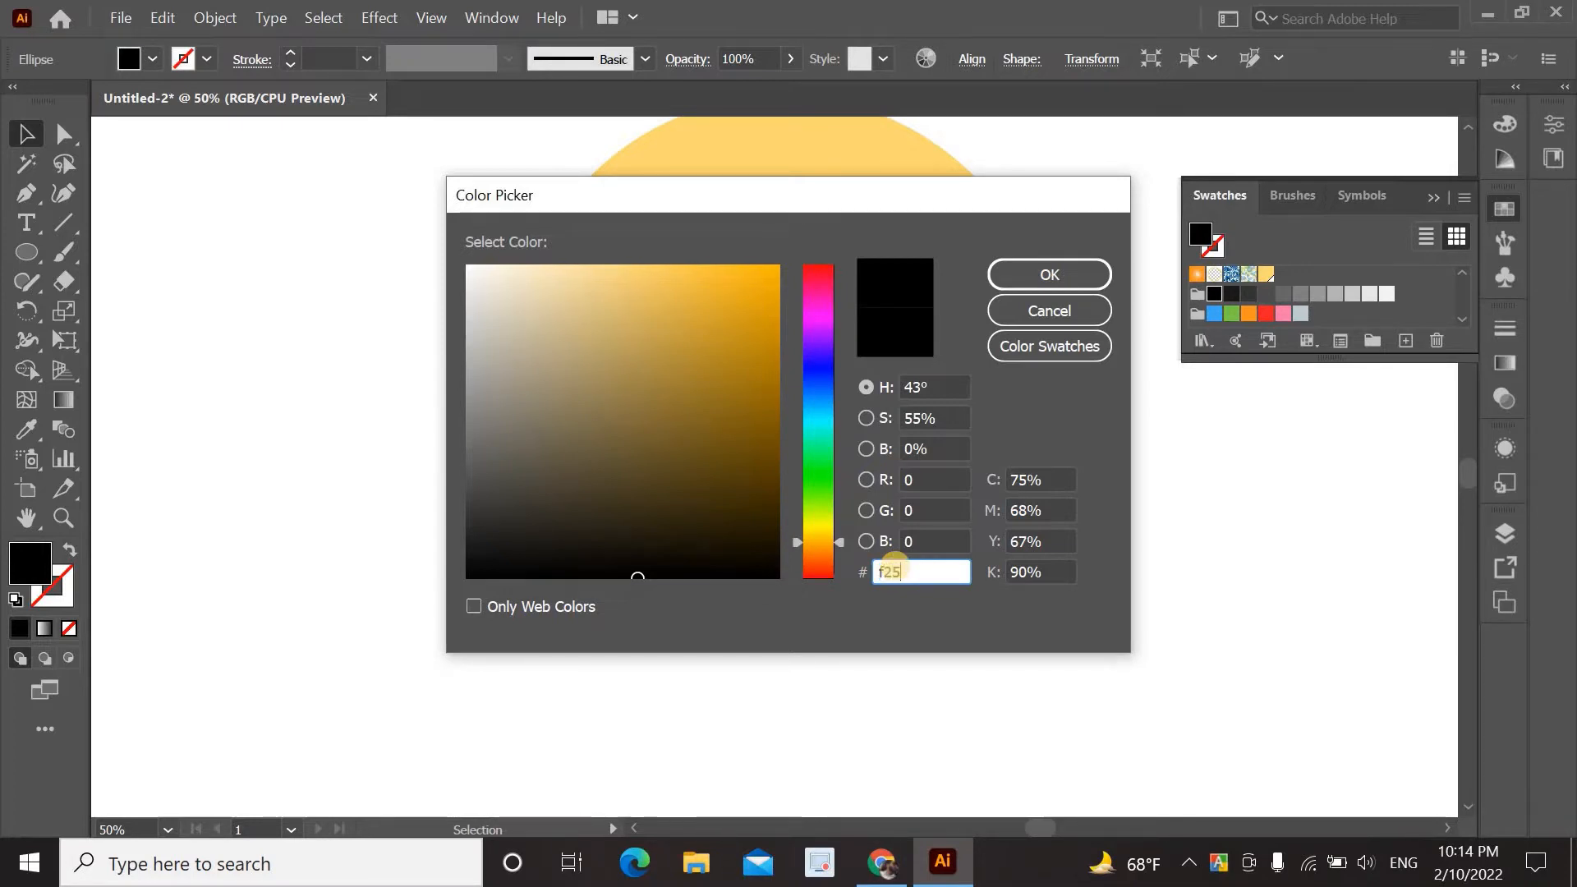
pyautogui.write('268')
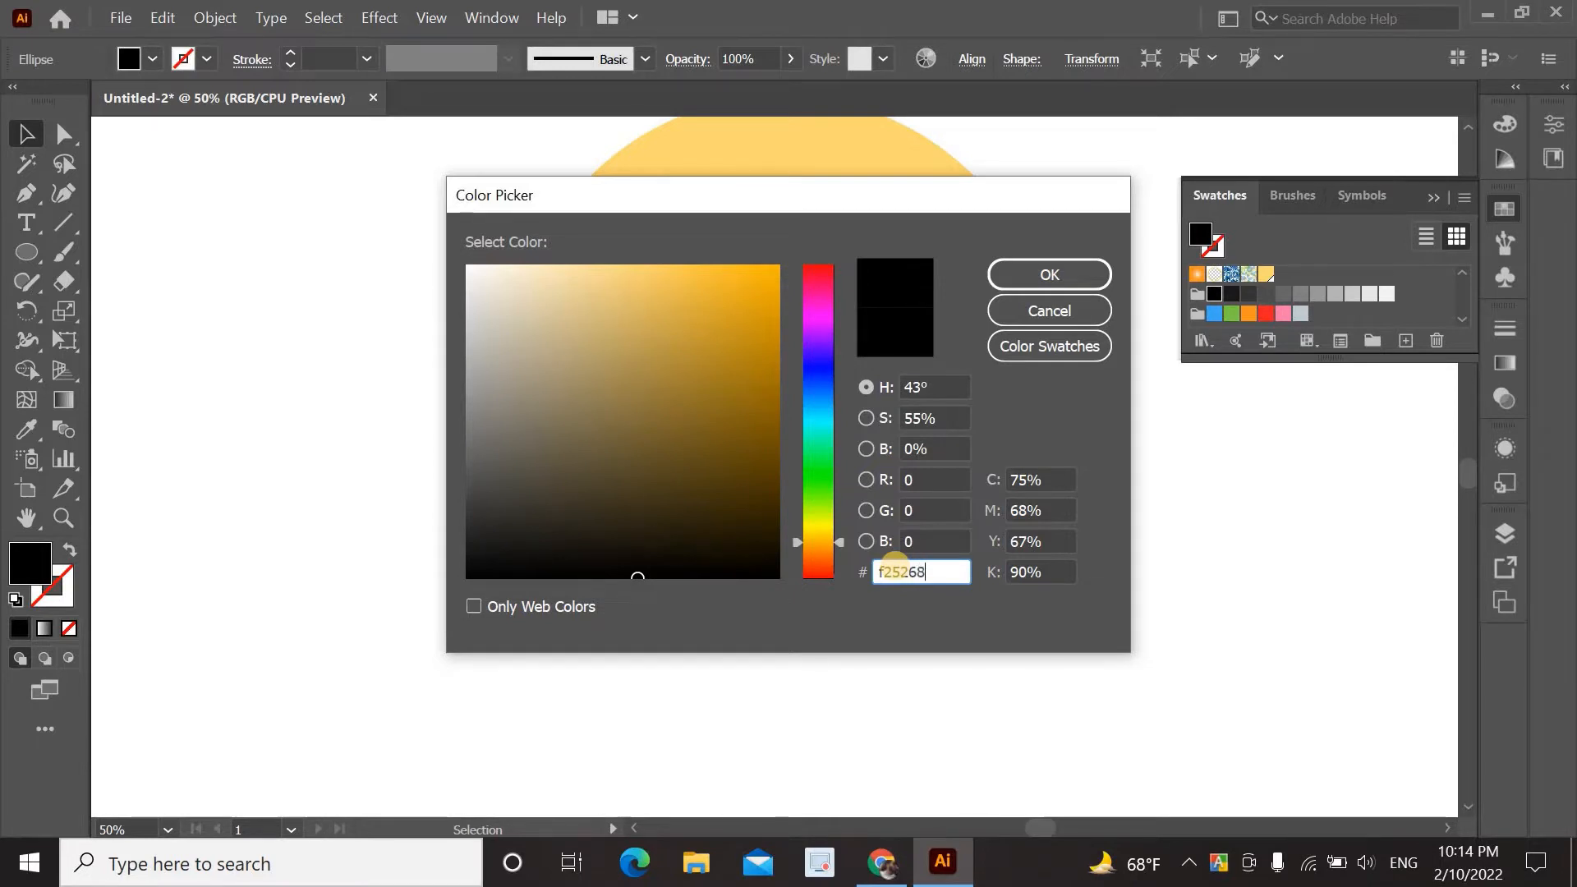
pyautogui.click(1048, 273)
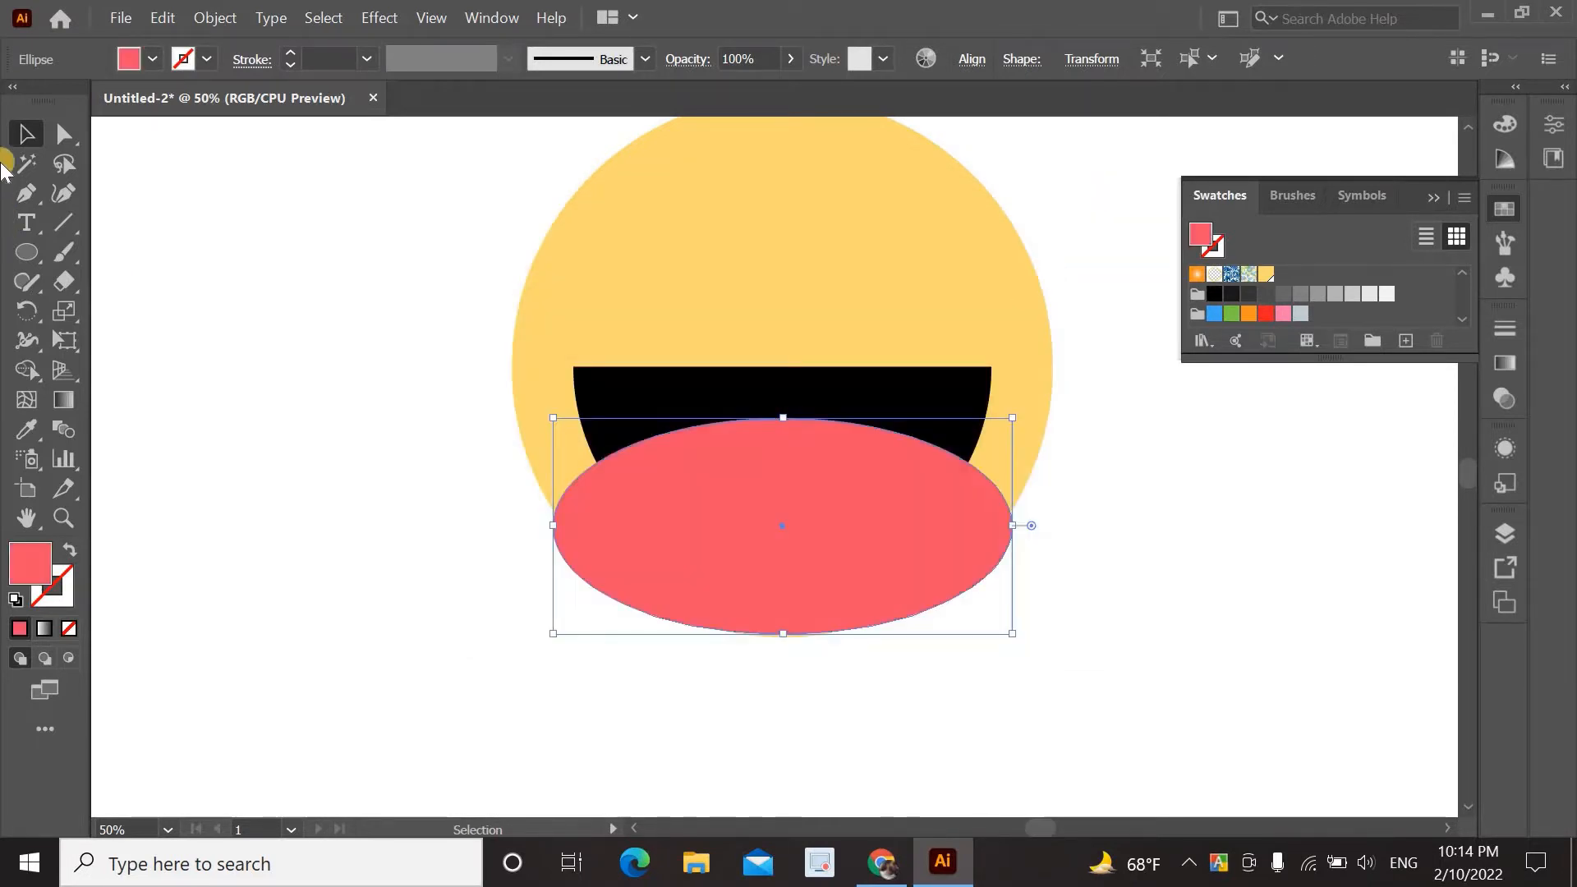
pyautogui.click(217, 218)
# Use Shape Builder to delete the pink ellipse's part below the mouth, leaving the tongue.
pyautogui.click(731, 402)
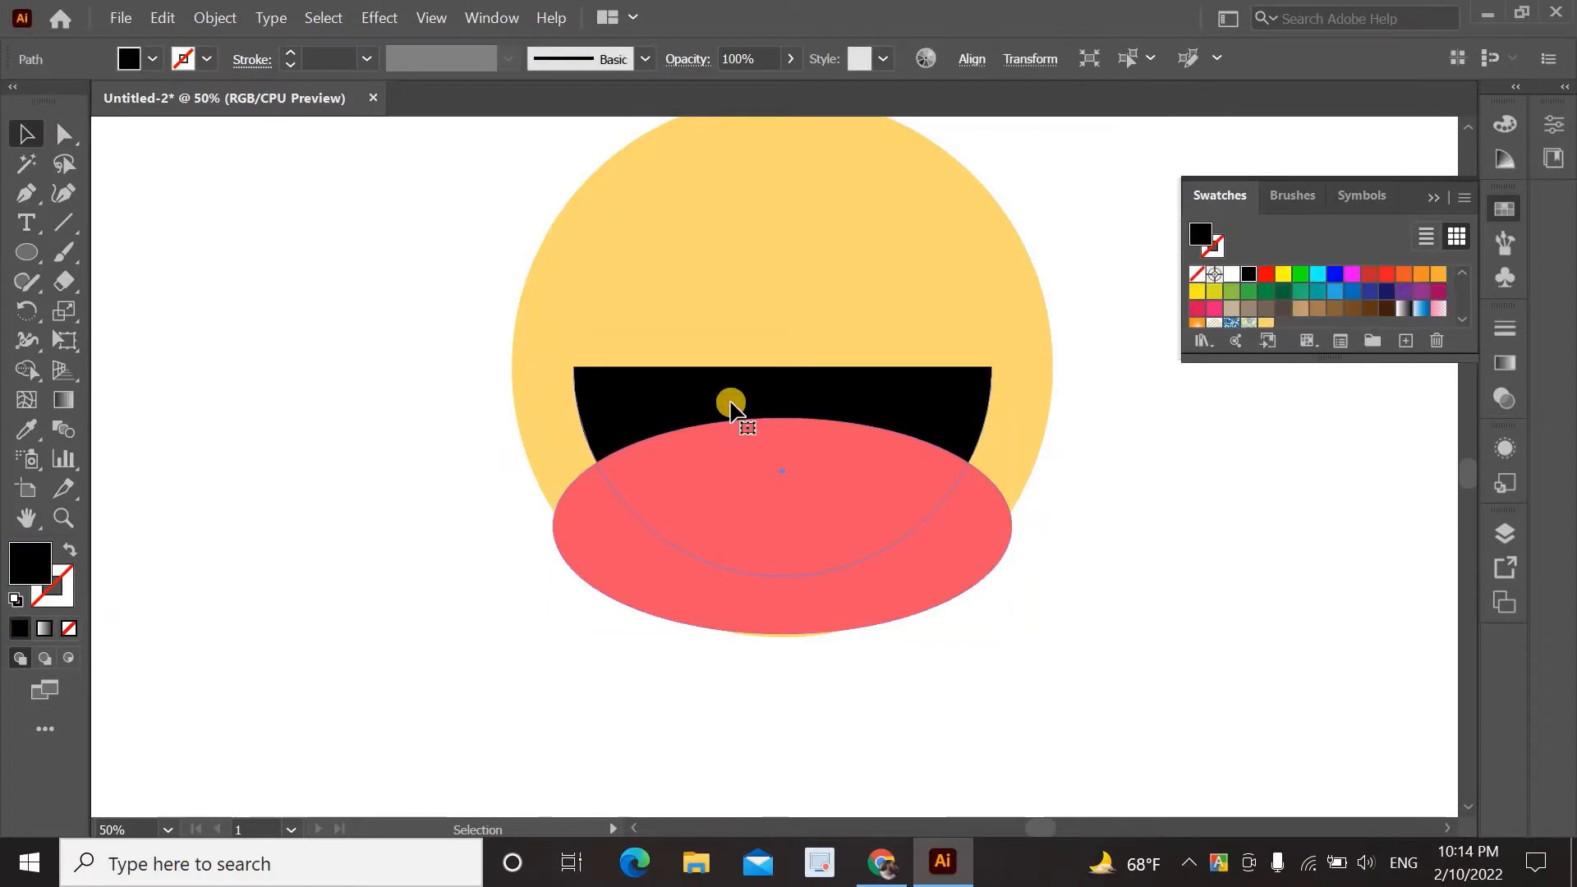
pyautogui.keyDown('shift'); pyautogui.click(867, 610); pyautogui.keyUp('shift')
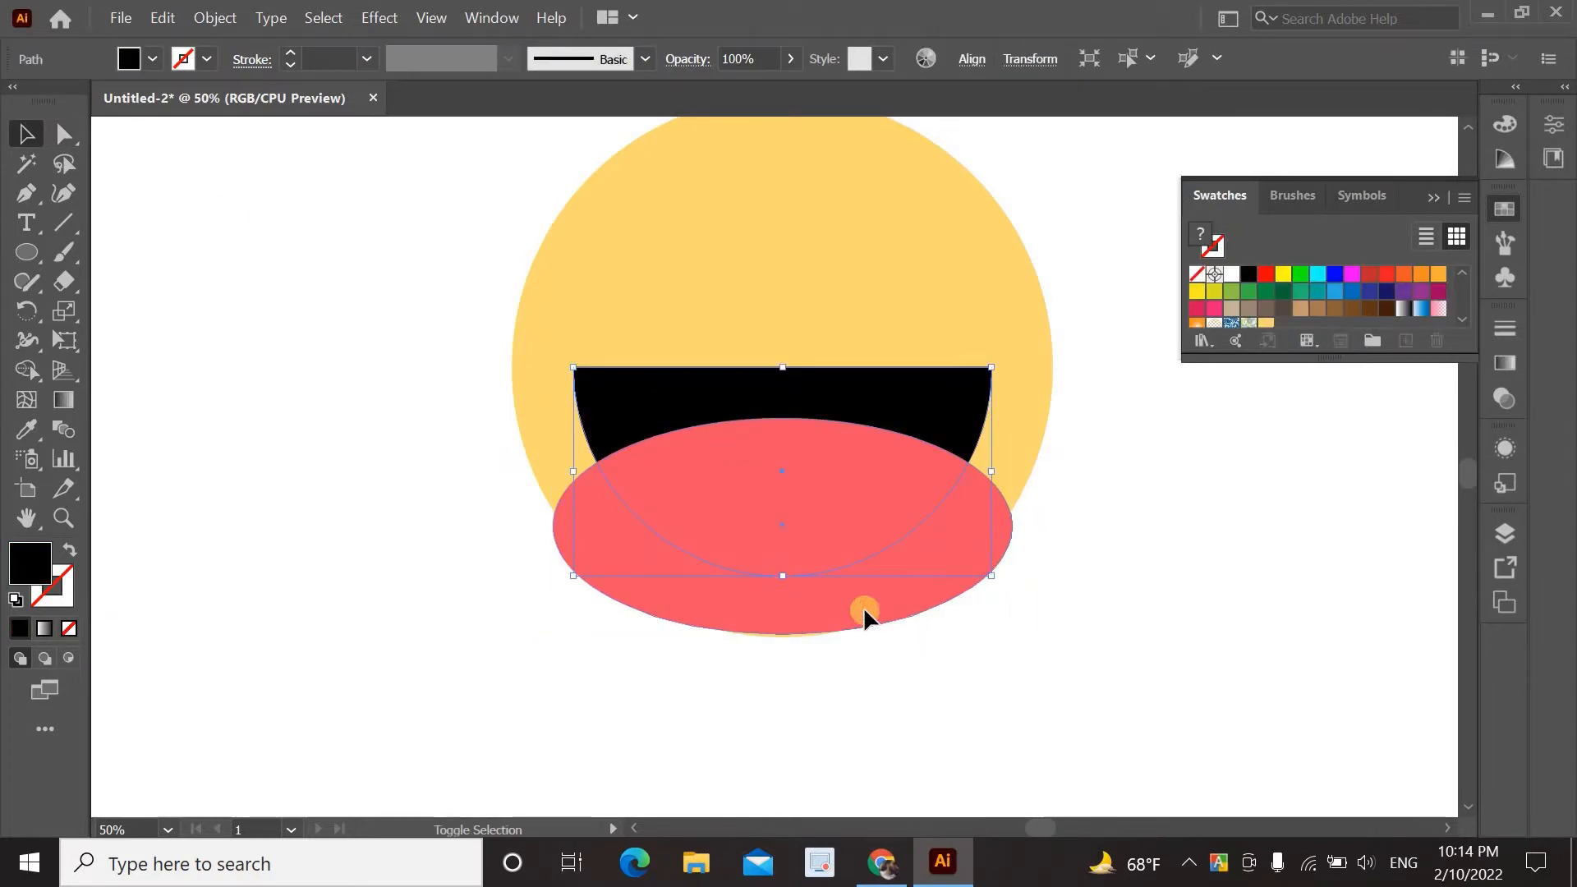
pyautogui.click(25, 373)
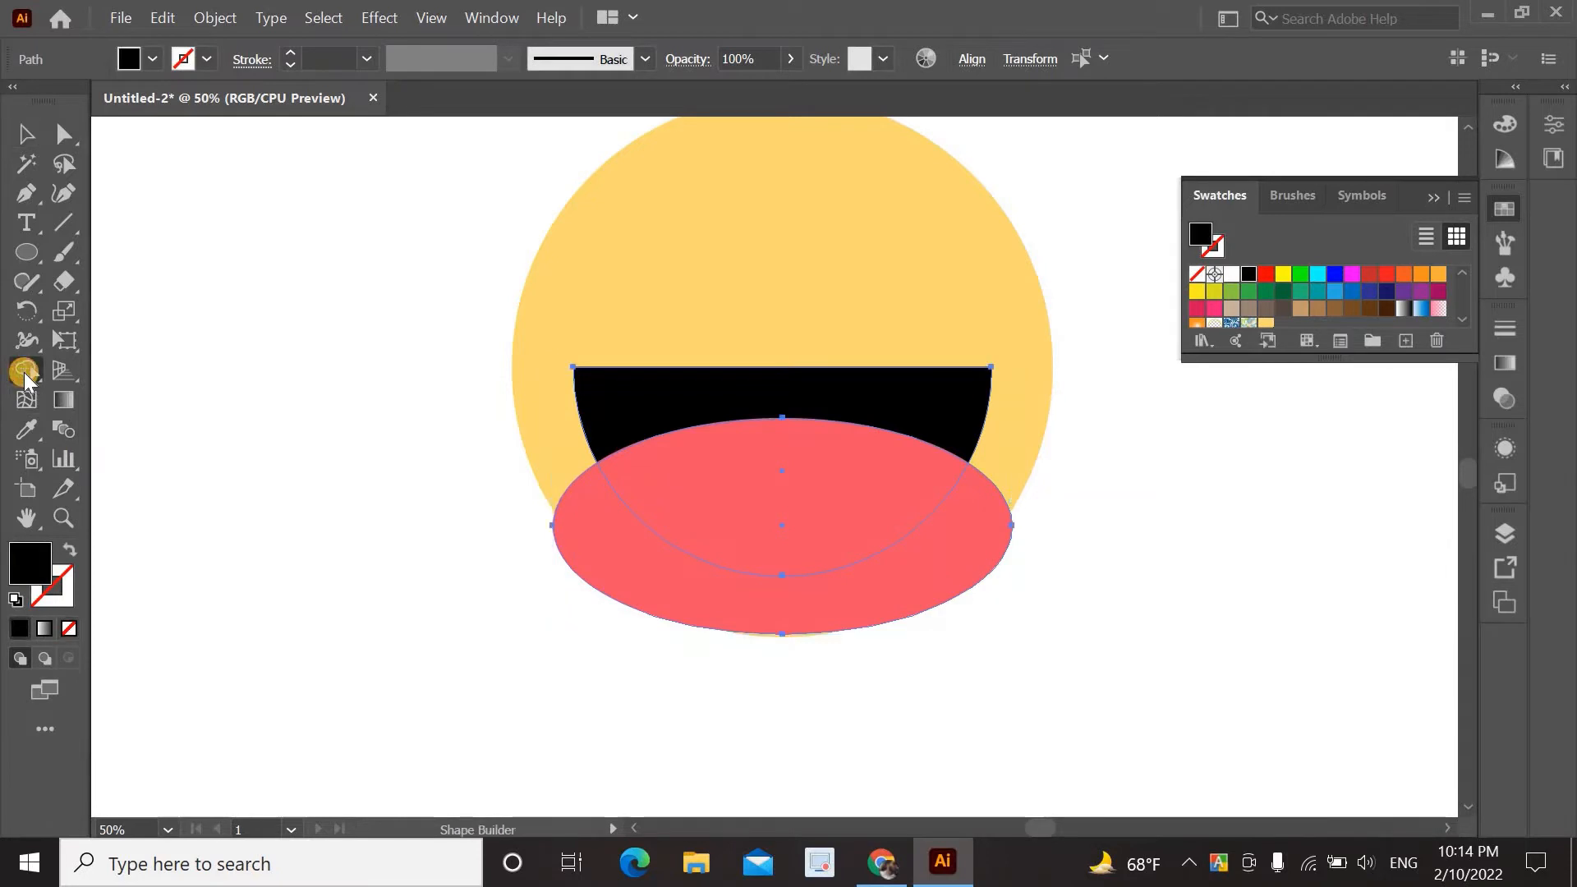
pyautogui.moveTo(560, 579)
pyautogui.mouseDown()
pyautogui.moveTo(598, 564)
pyautogui.moveTo(736, 599)
pyautogui.moveTo(670, 570)
pyautogui.mouseUp()
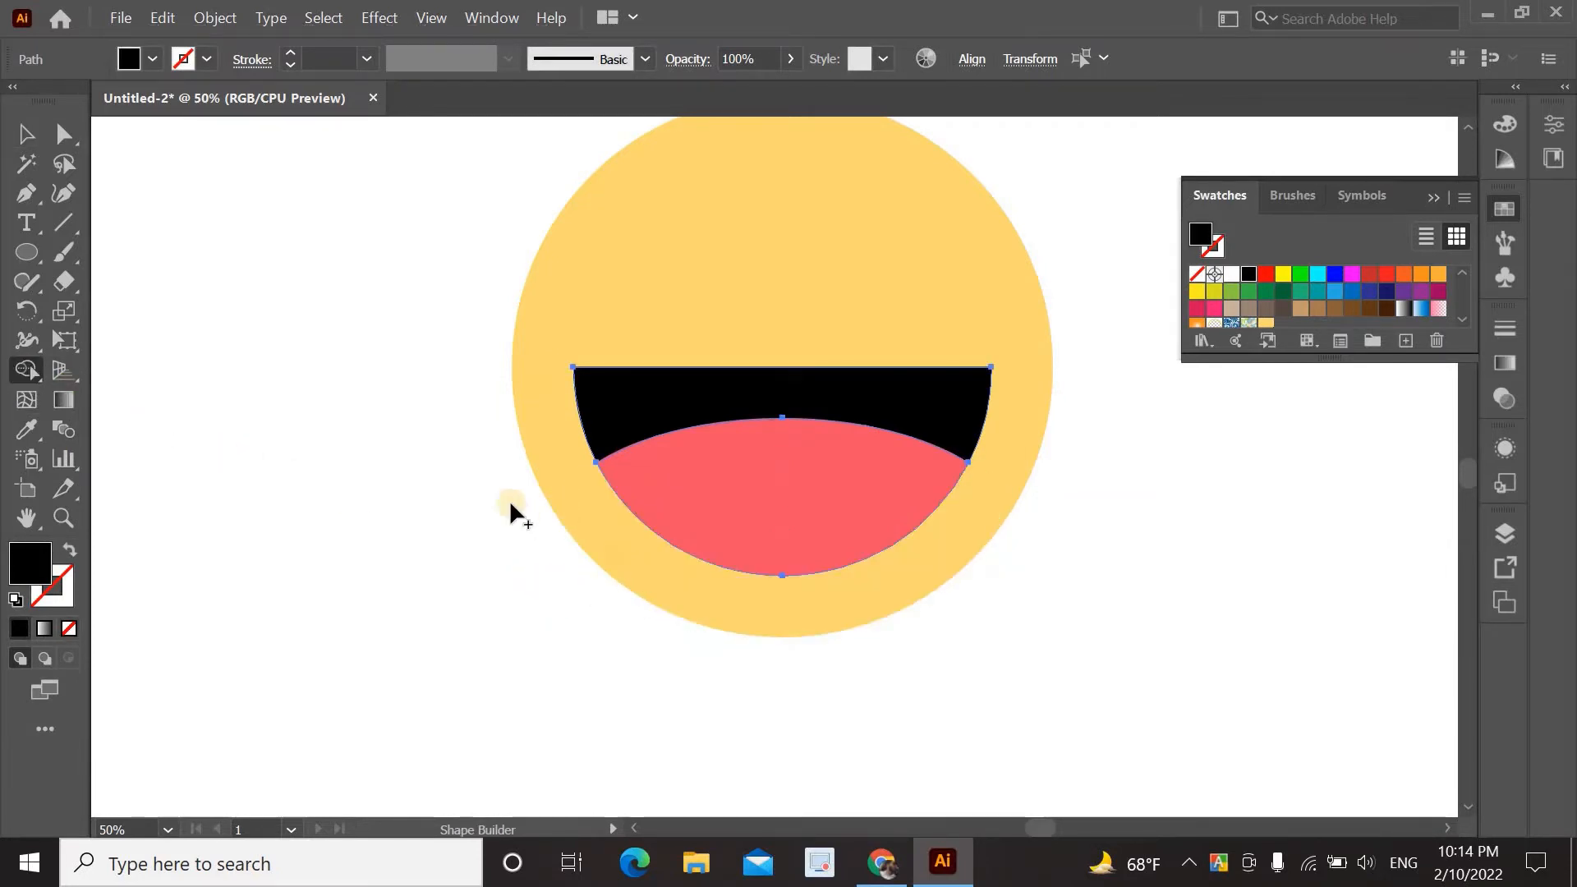
pyautogui.click(26, 134)
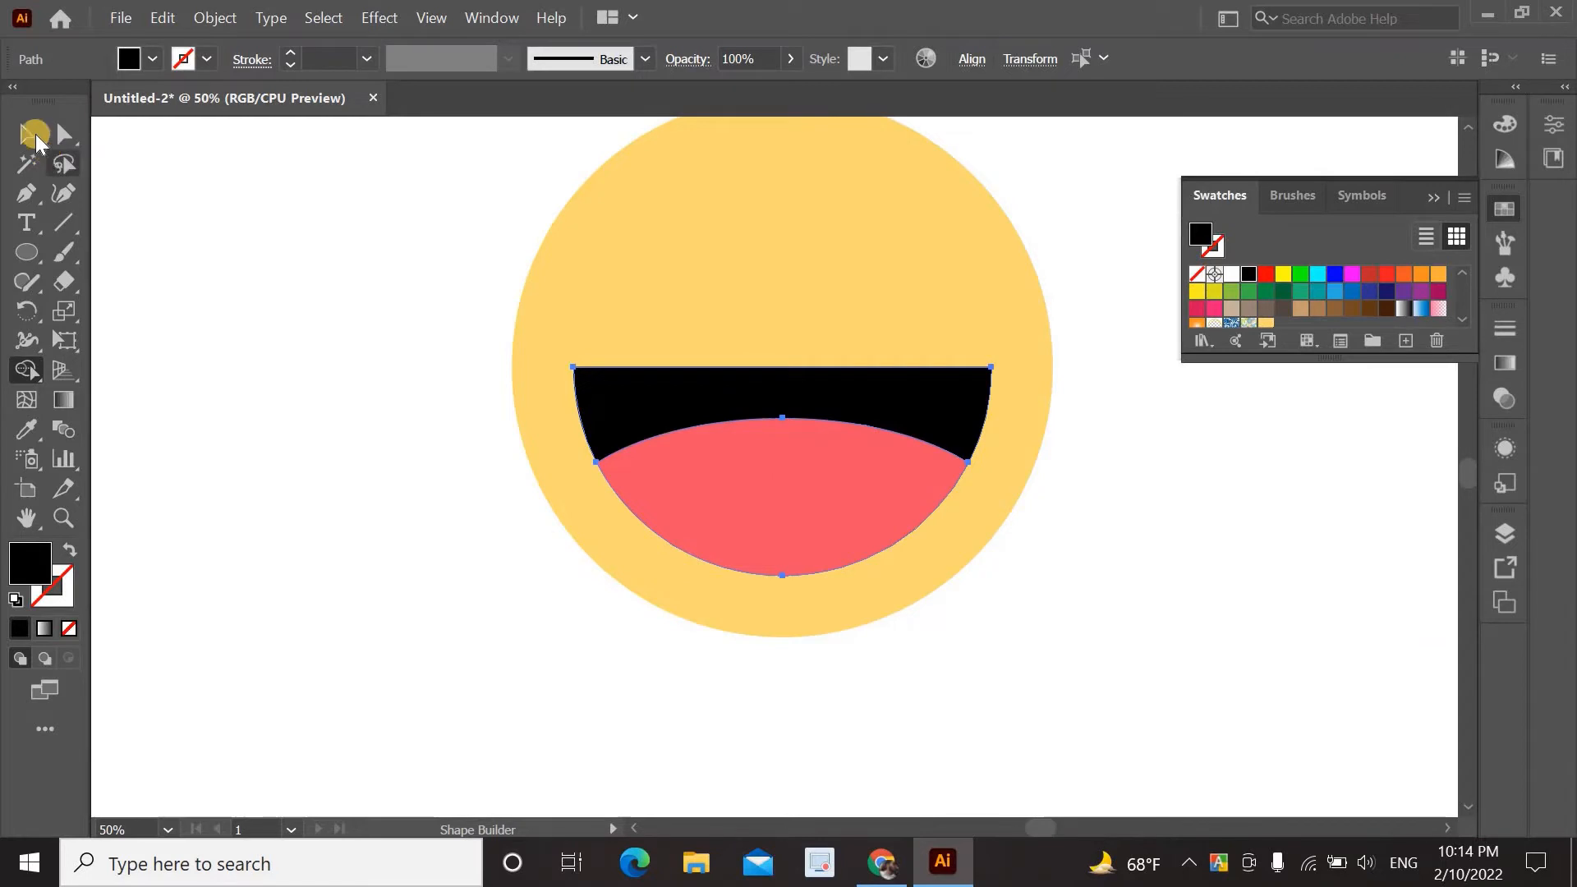
pyautogui.click(262, 239)
pyautogui.scroll(2, 315, 322)
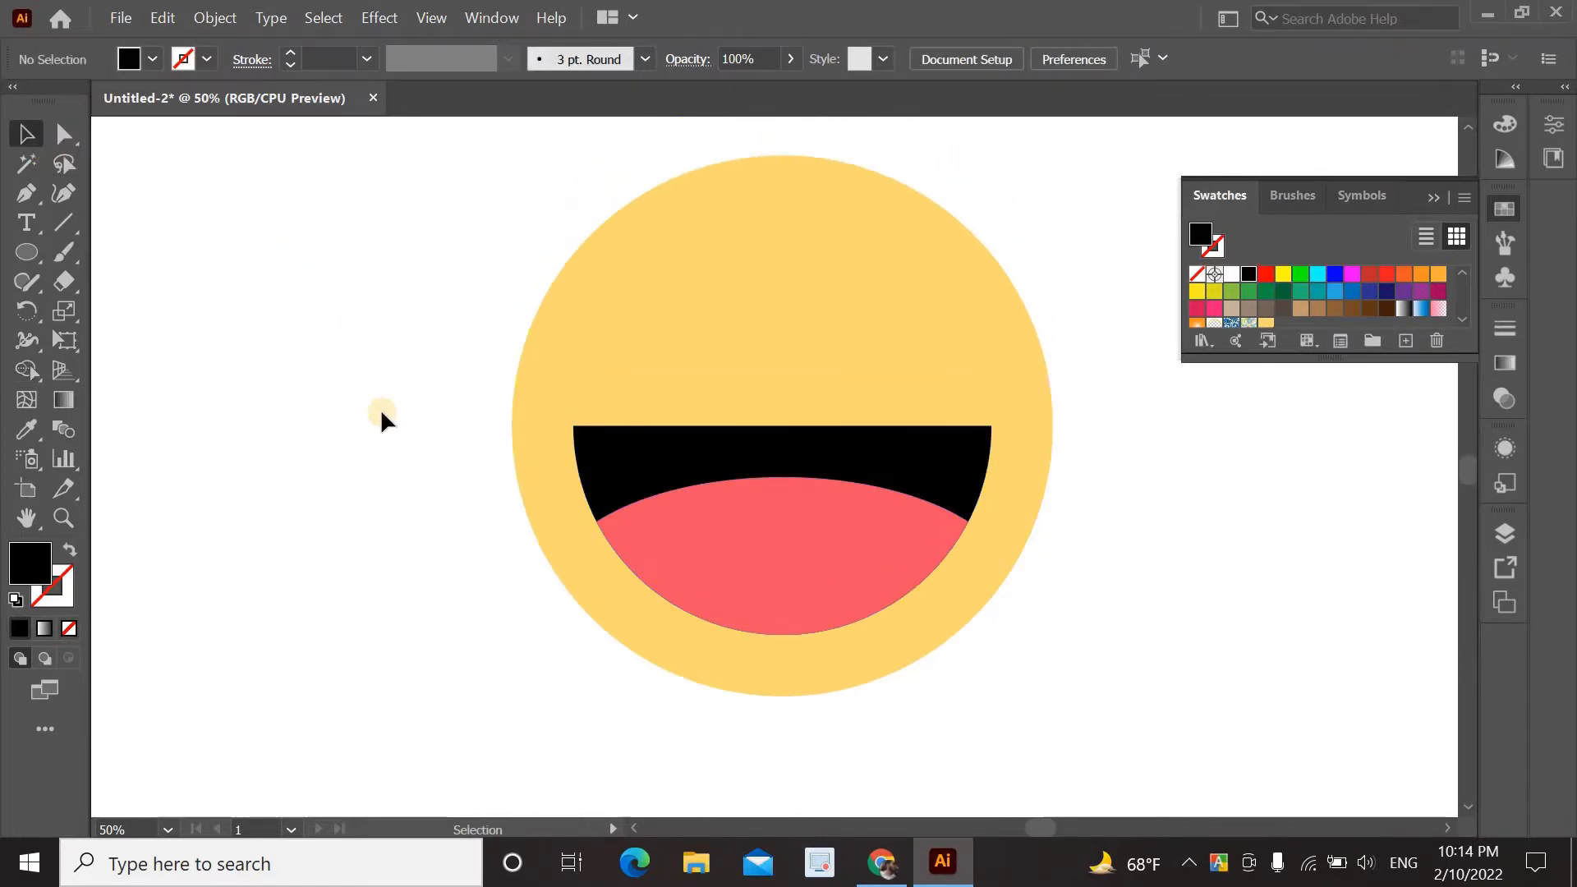
# Draw a three-point chevron on the face's upper left with the Pen tool, as an outline with no fill.
pyautogui.scroll(1, 381, 407)
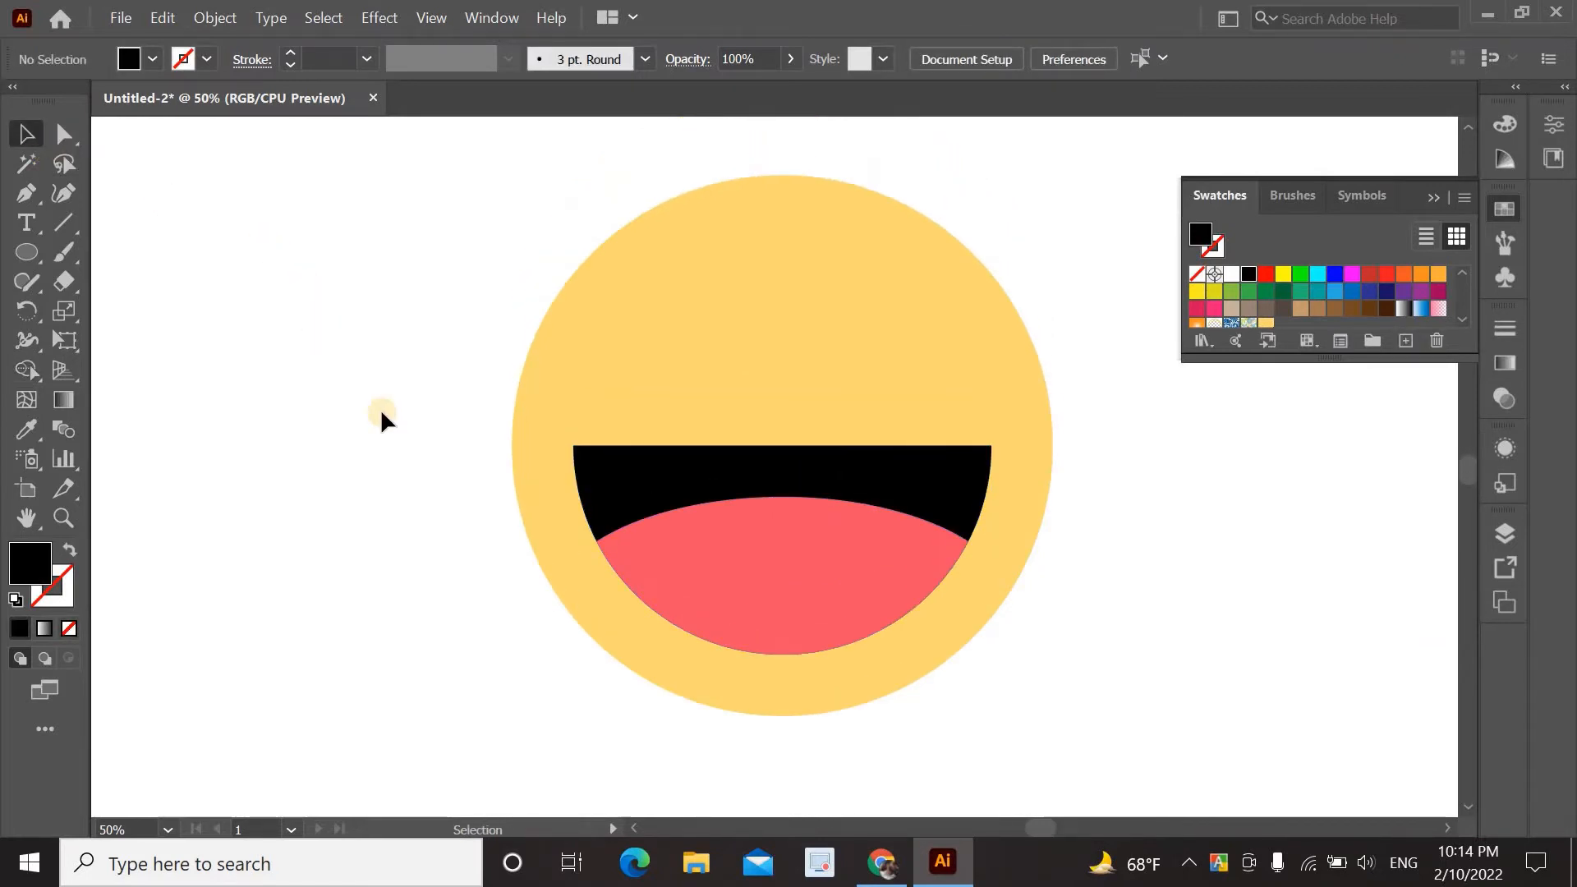
pyautogui.click(28, 196)
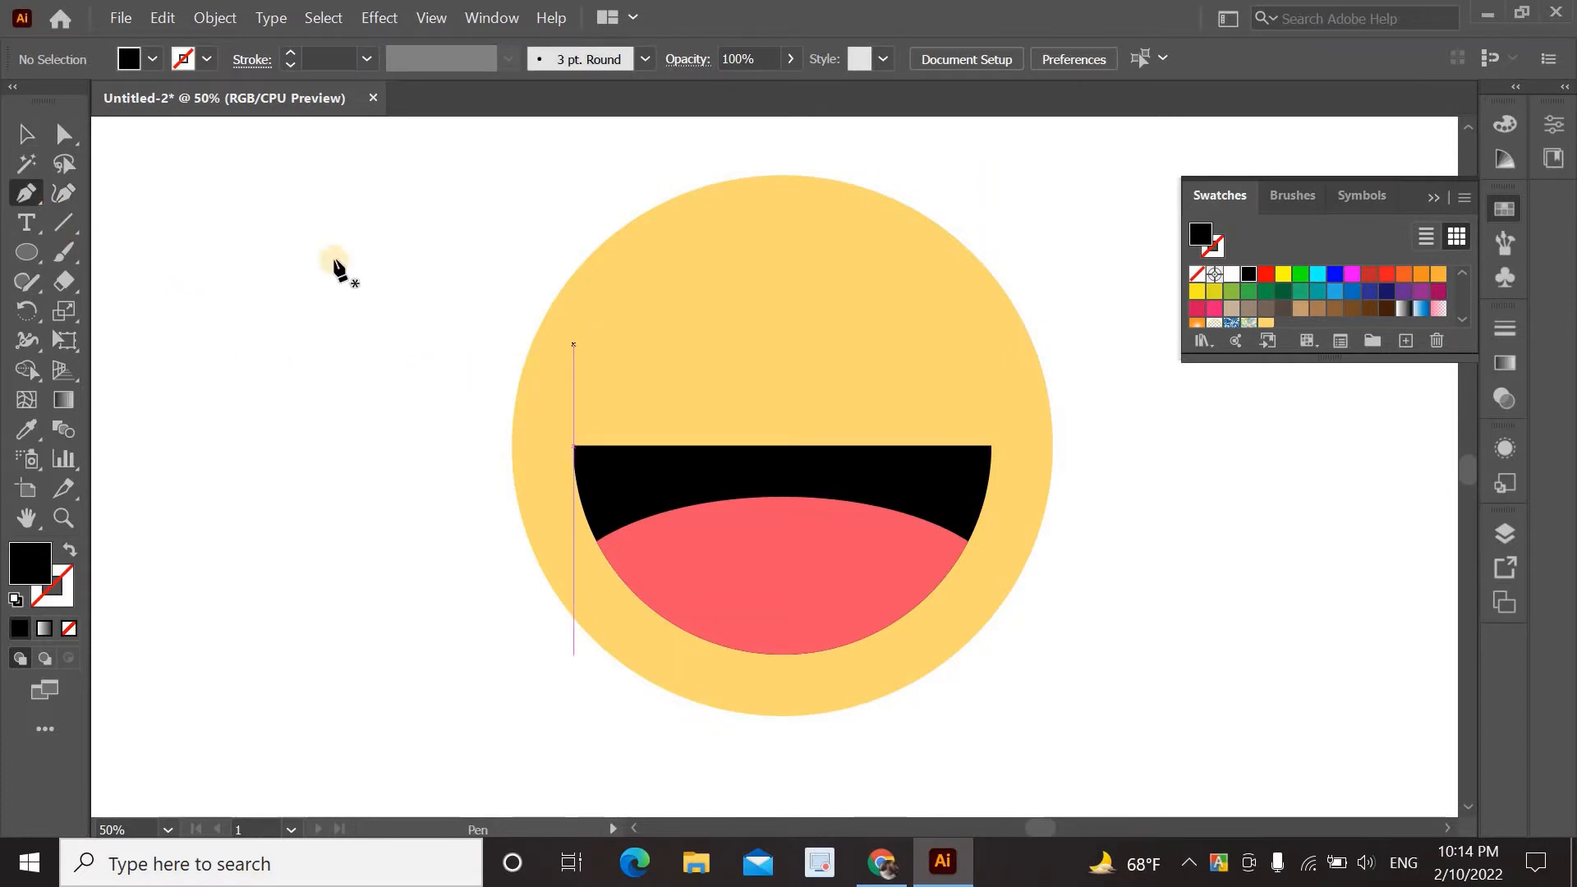
pyautogui.click(609, 273)
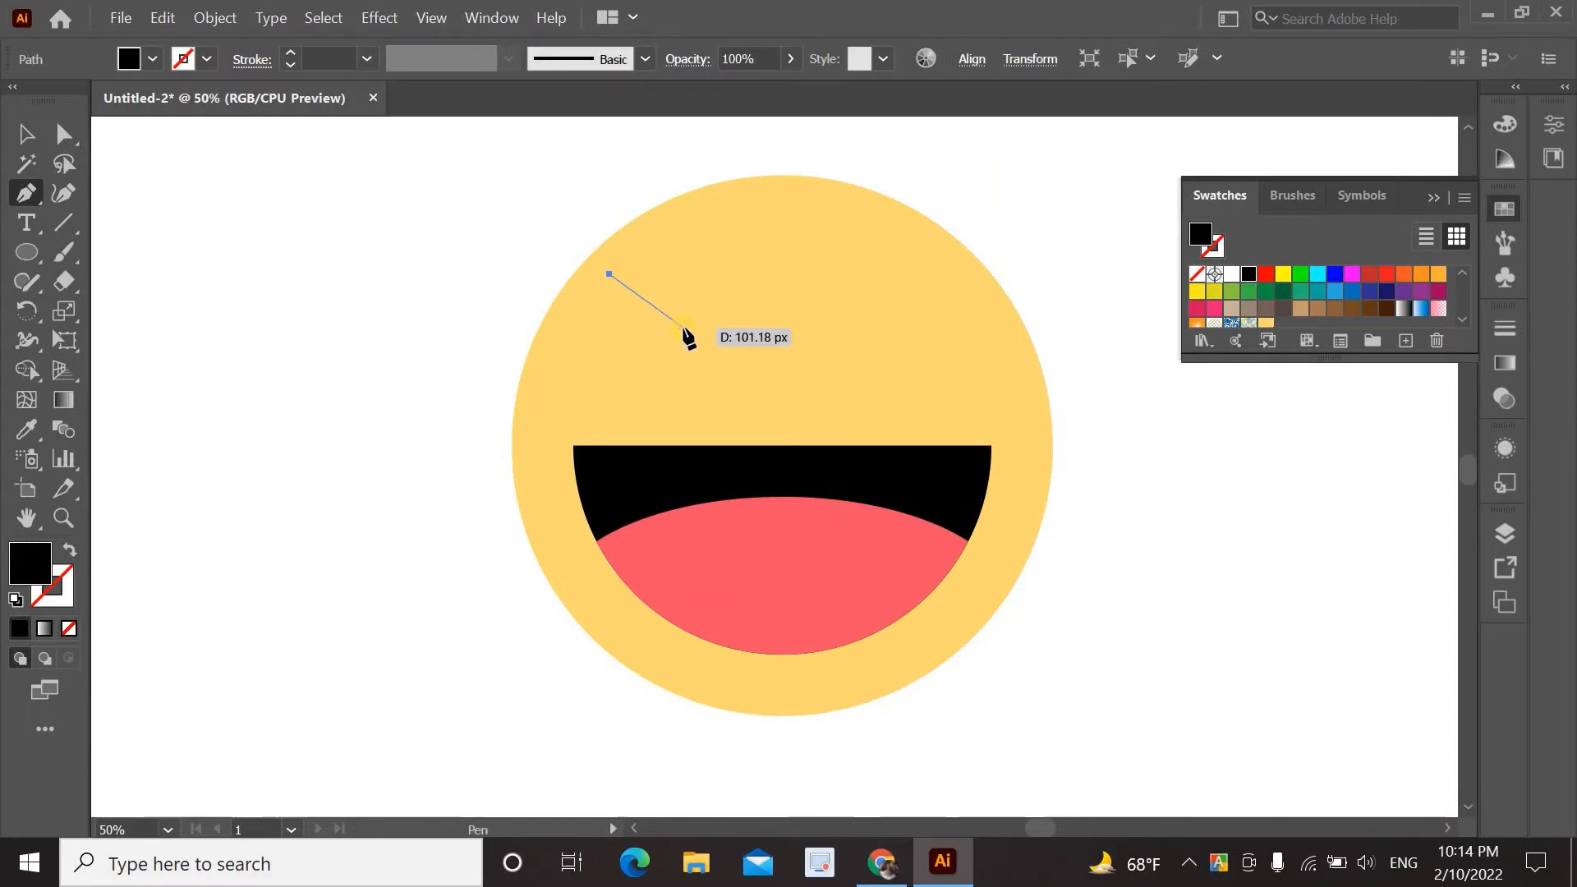
pyautogui.click(683, 327)
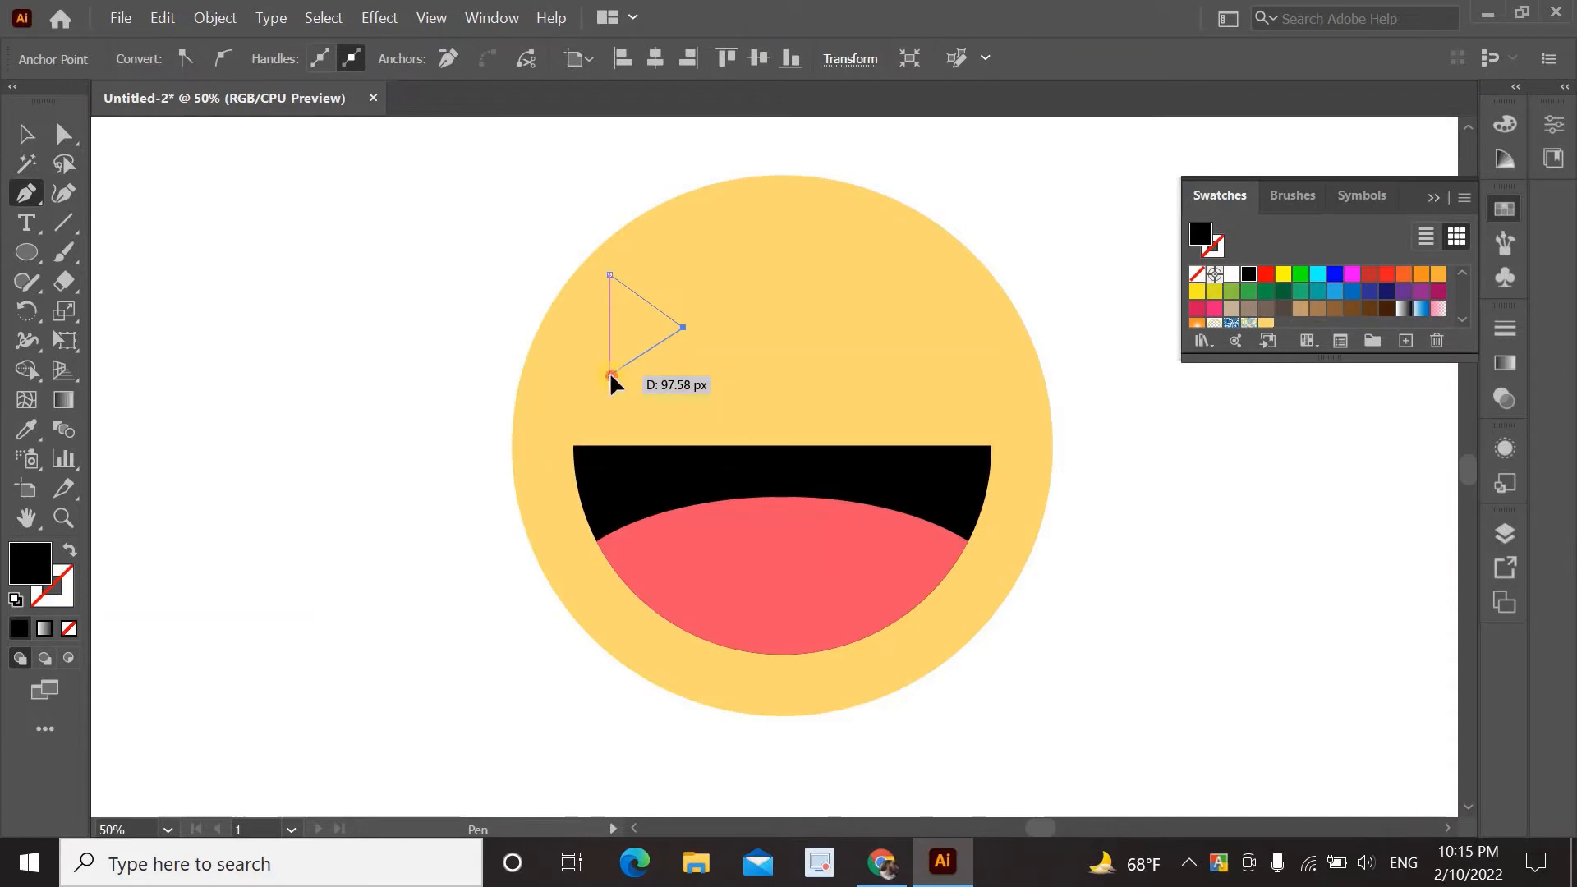
pyautogui.click(610, 376)
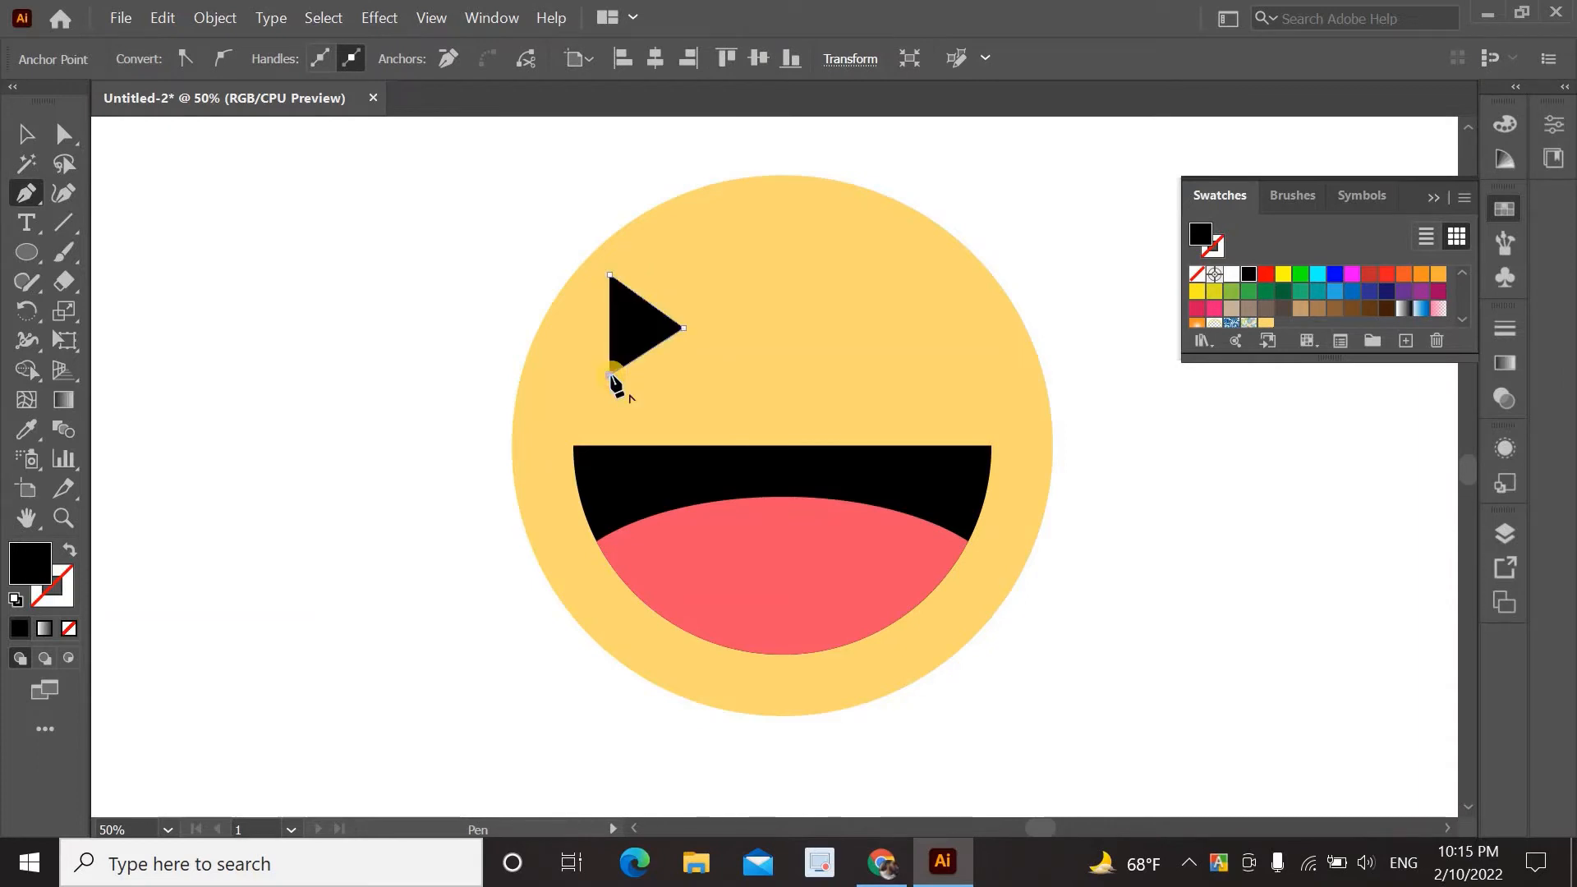
pyautogui.click(69, 551)
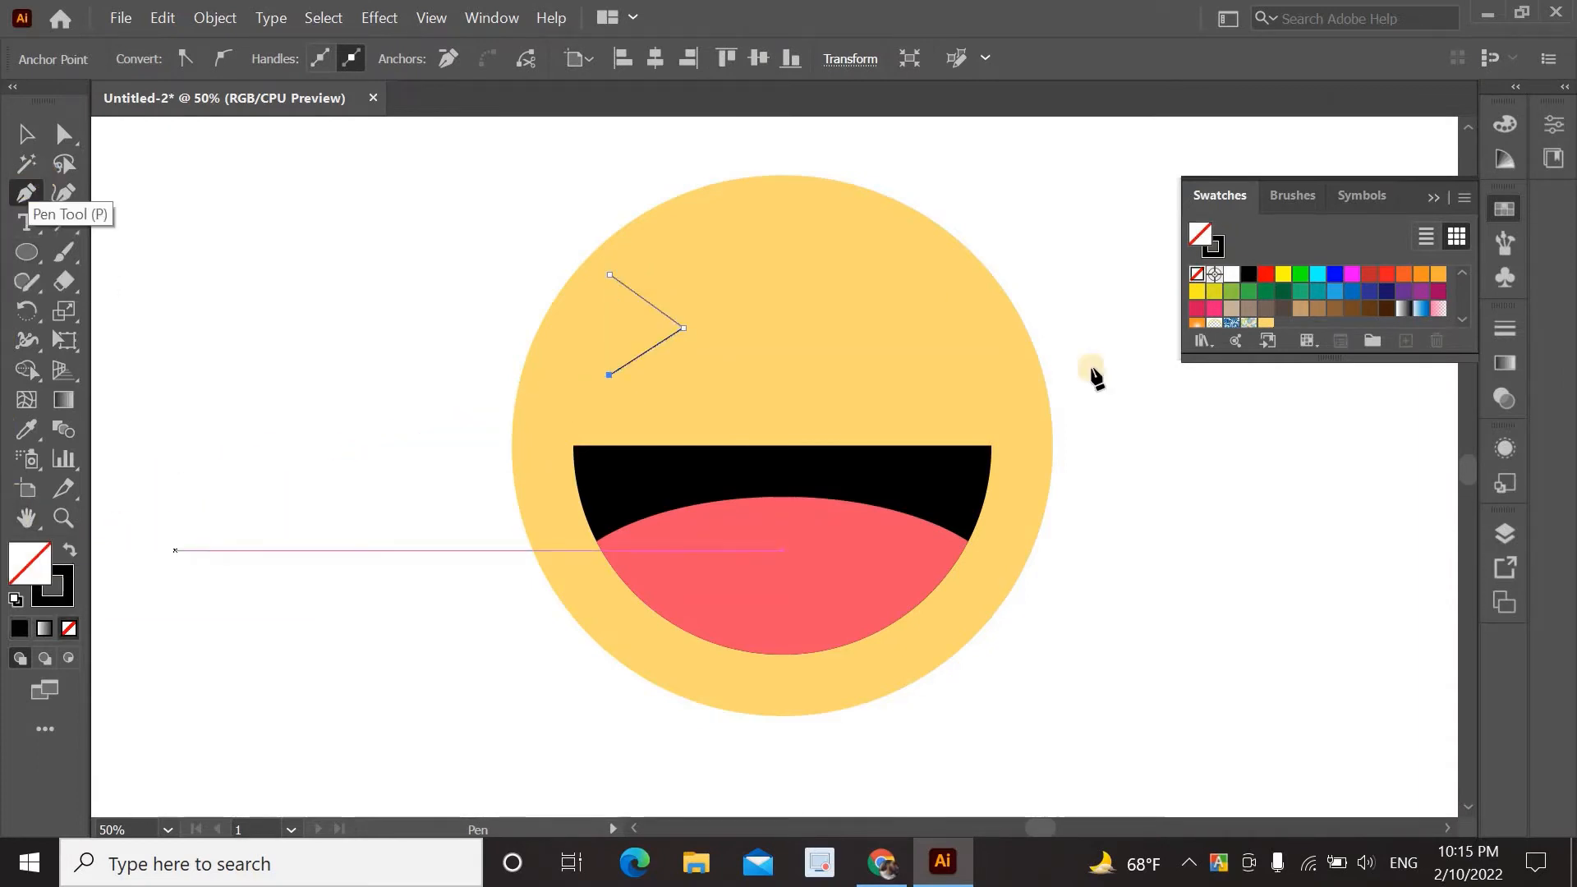
# Give the chevron a 12 pt stroke with Round Cap and Round Join.
pyautogui.press('v')
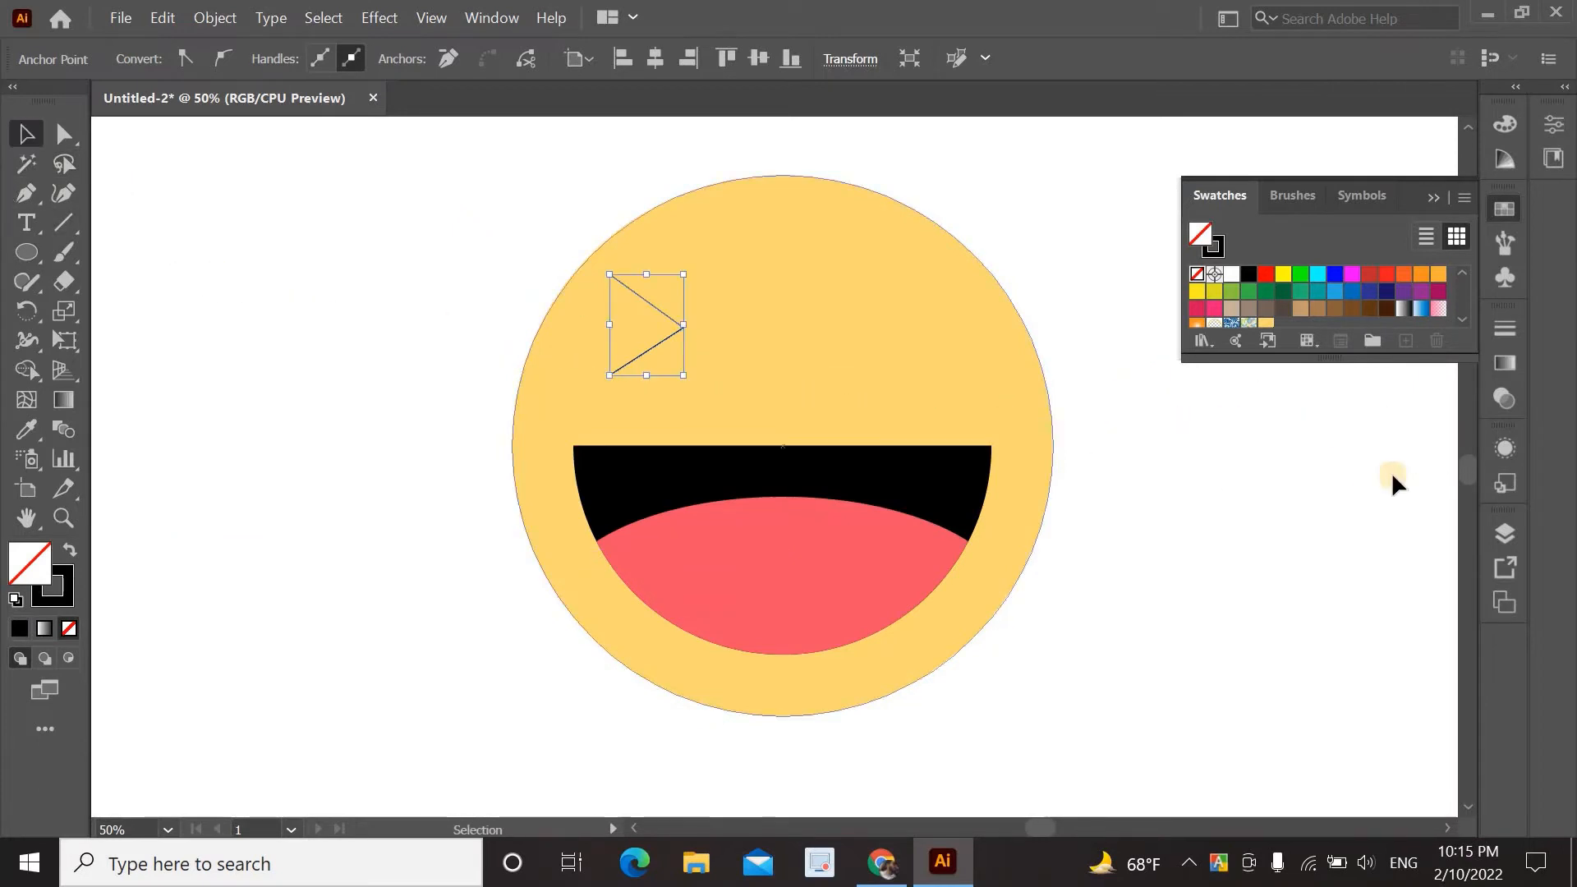
pyautogui.click(1507, 328)
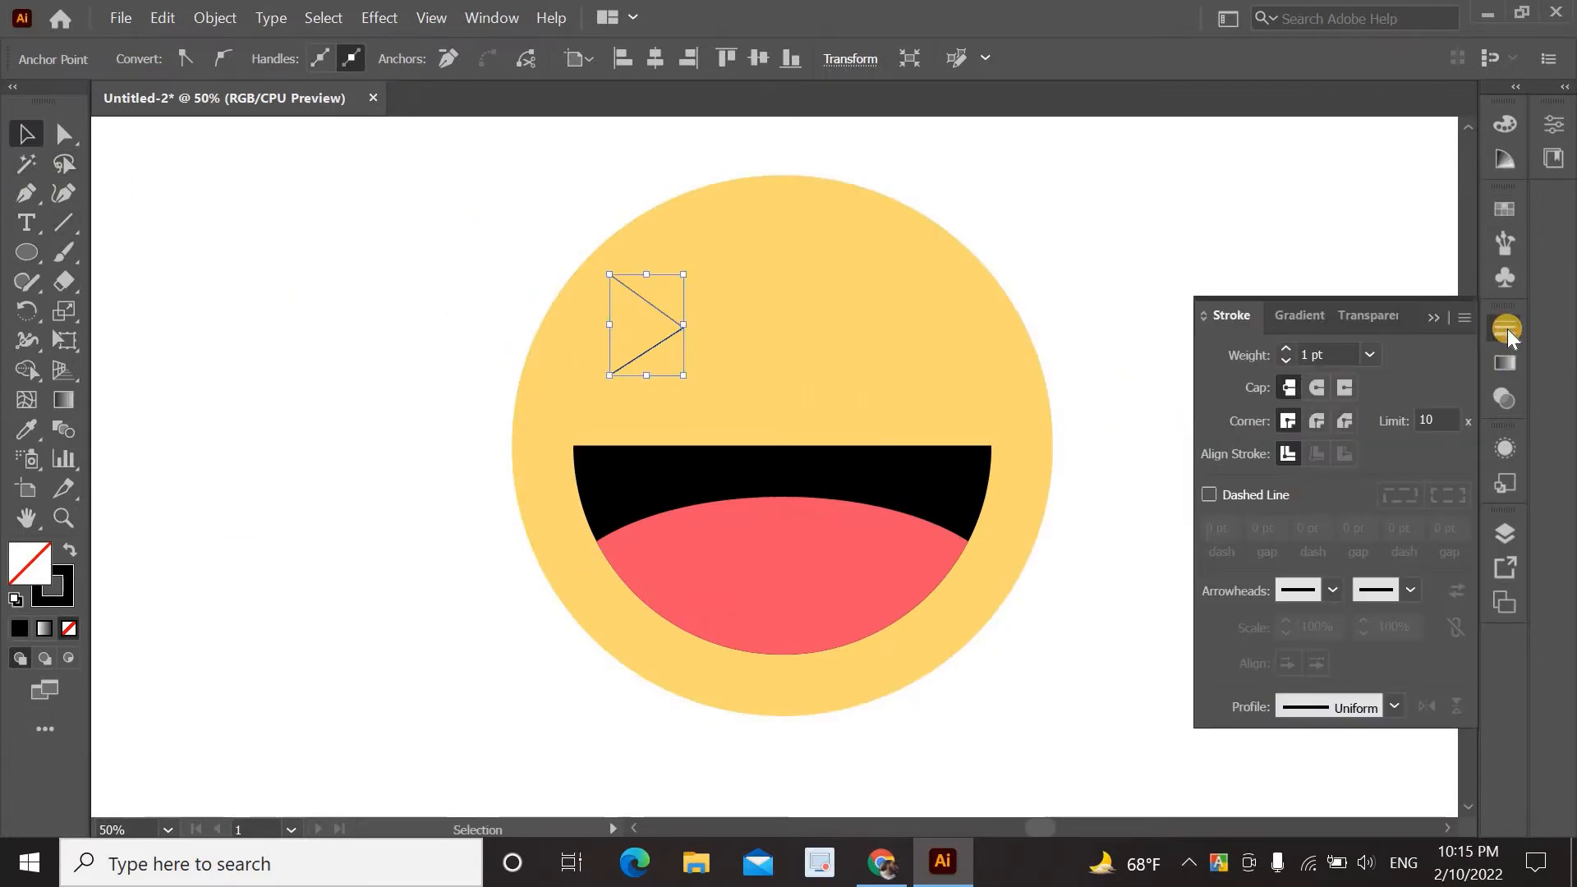
pyautogui.click(1285, 351)
pyautogui.click(1285, 352)
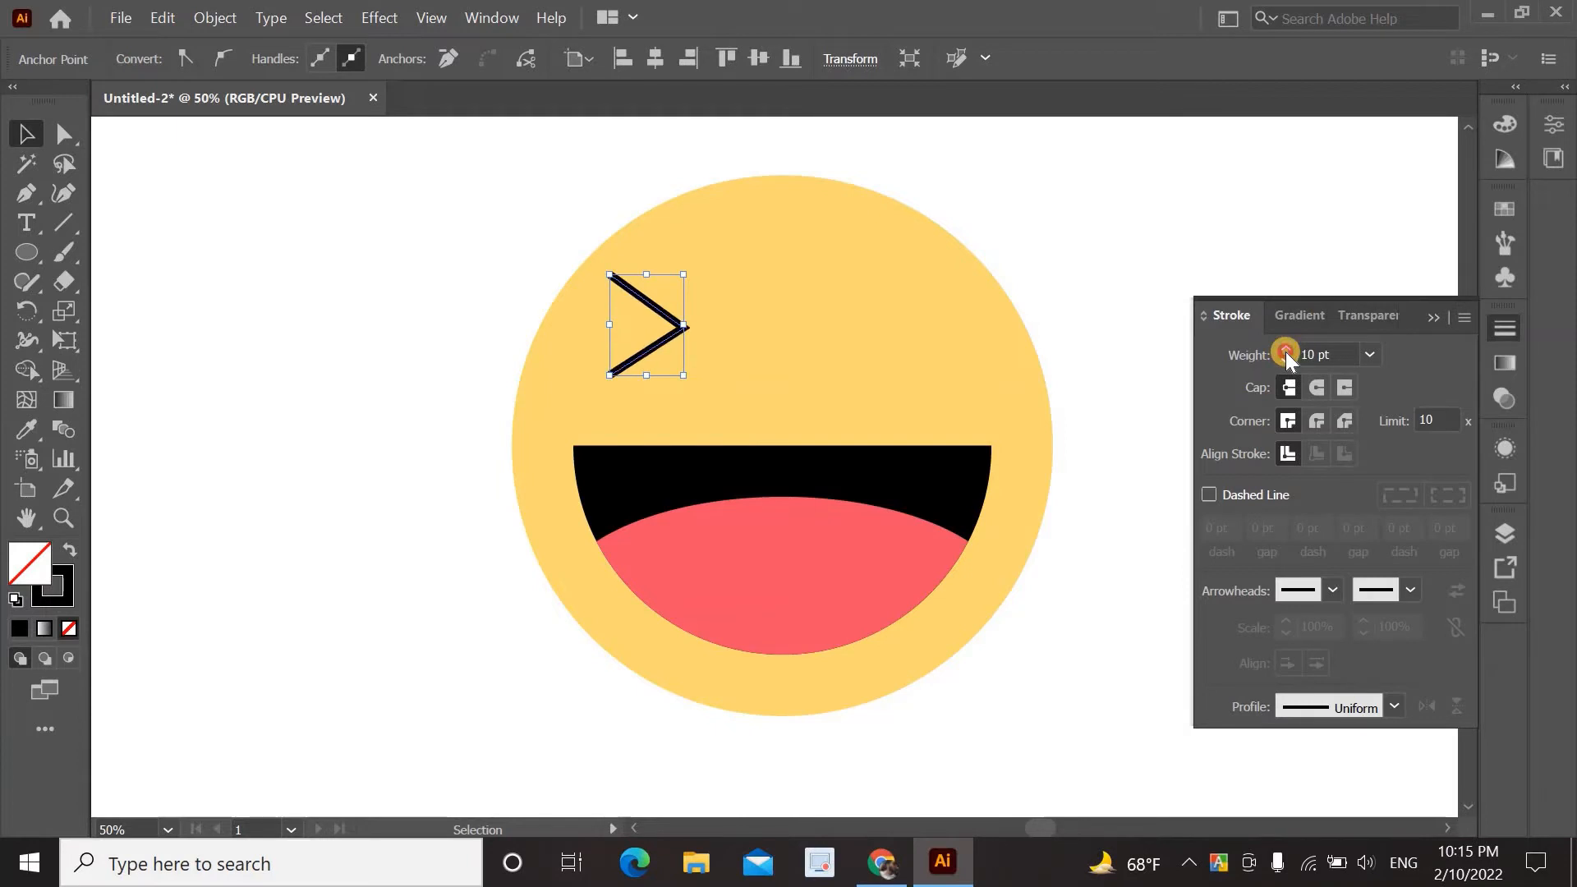
pyautogui.click(1285, 351)
pyautogui.click(1285, 352)
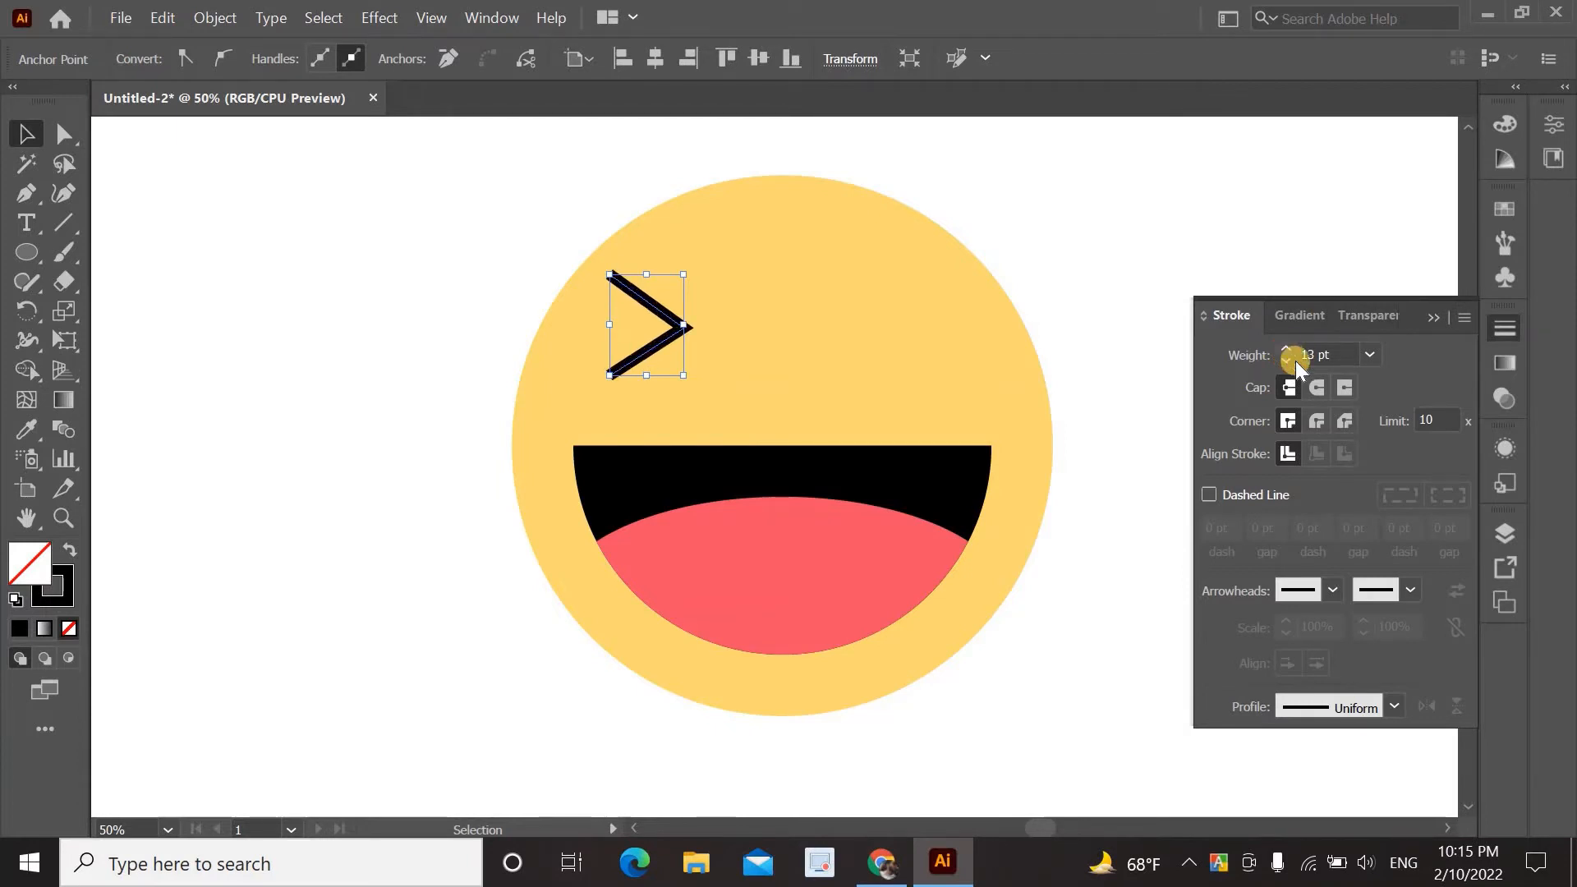
pyautogui.click(1282, 362)
pyautogui.click(1314, 388)
pyautogui.click(1313, 421)
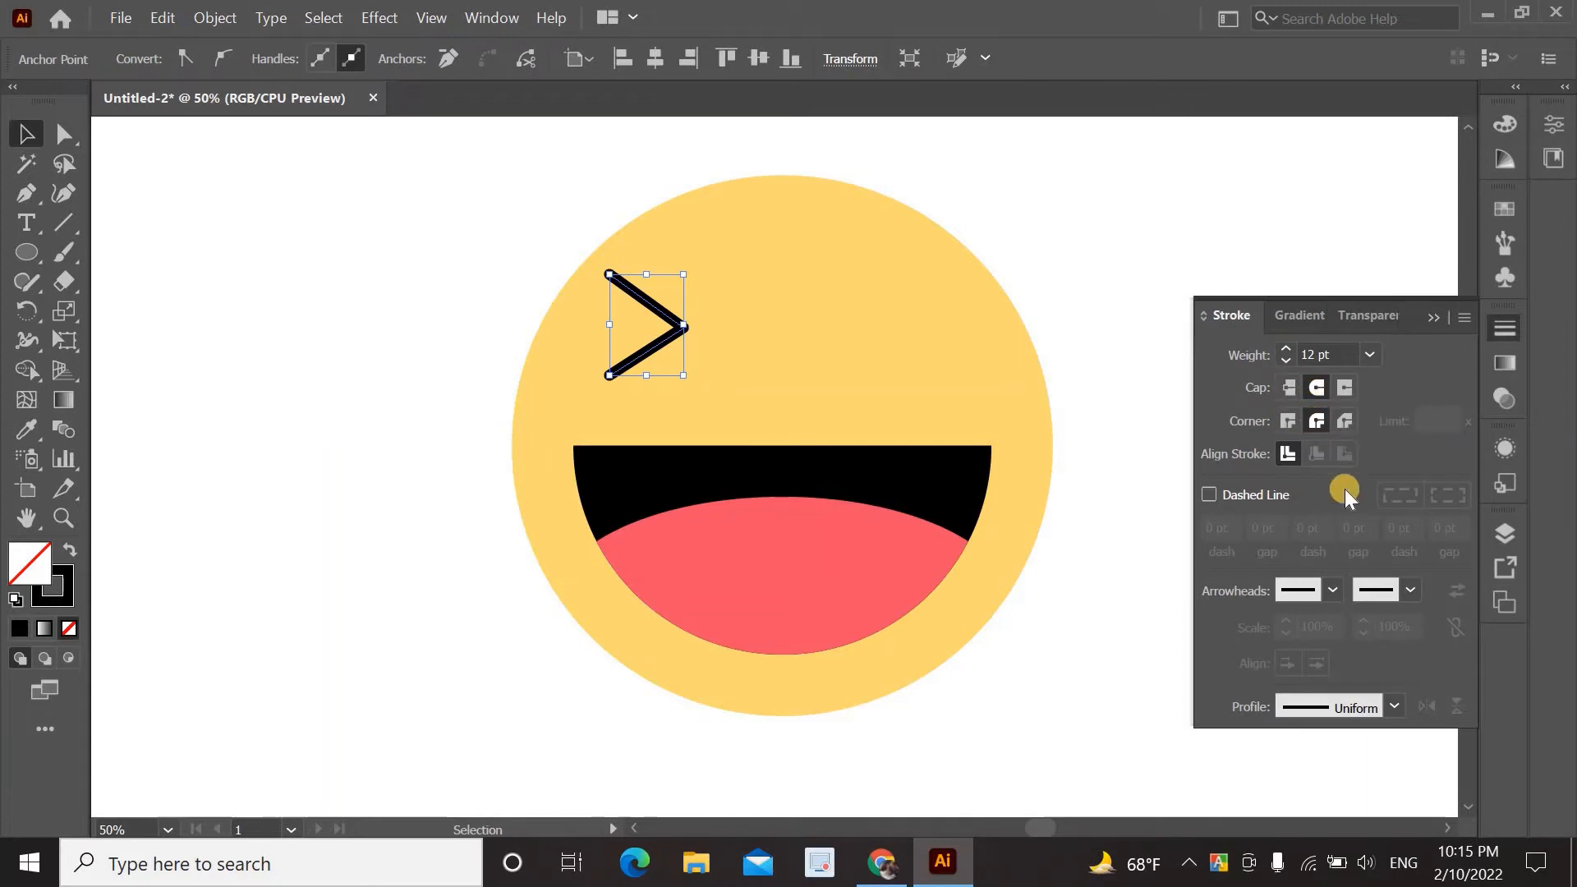
pyautogui.click(1428, 319)
# Raise the chevron's stroke to 15 pt and nudge it slightly lower and left.
pyautogui.click(1217, 366)
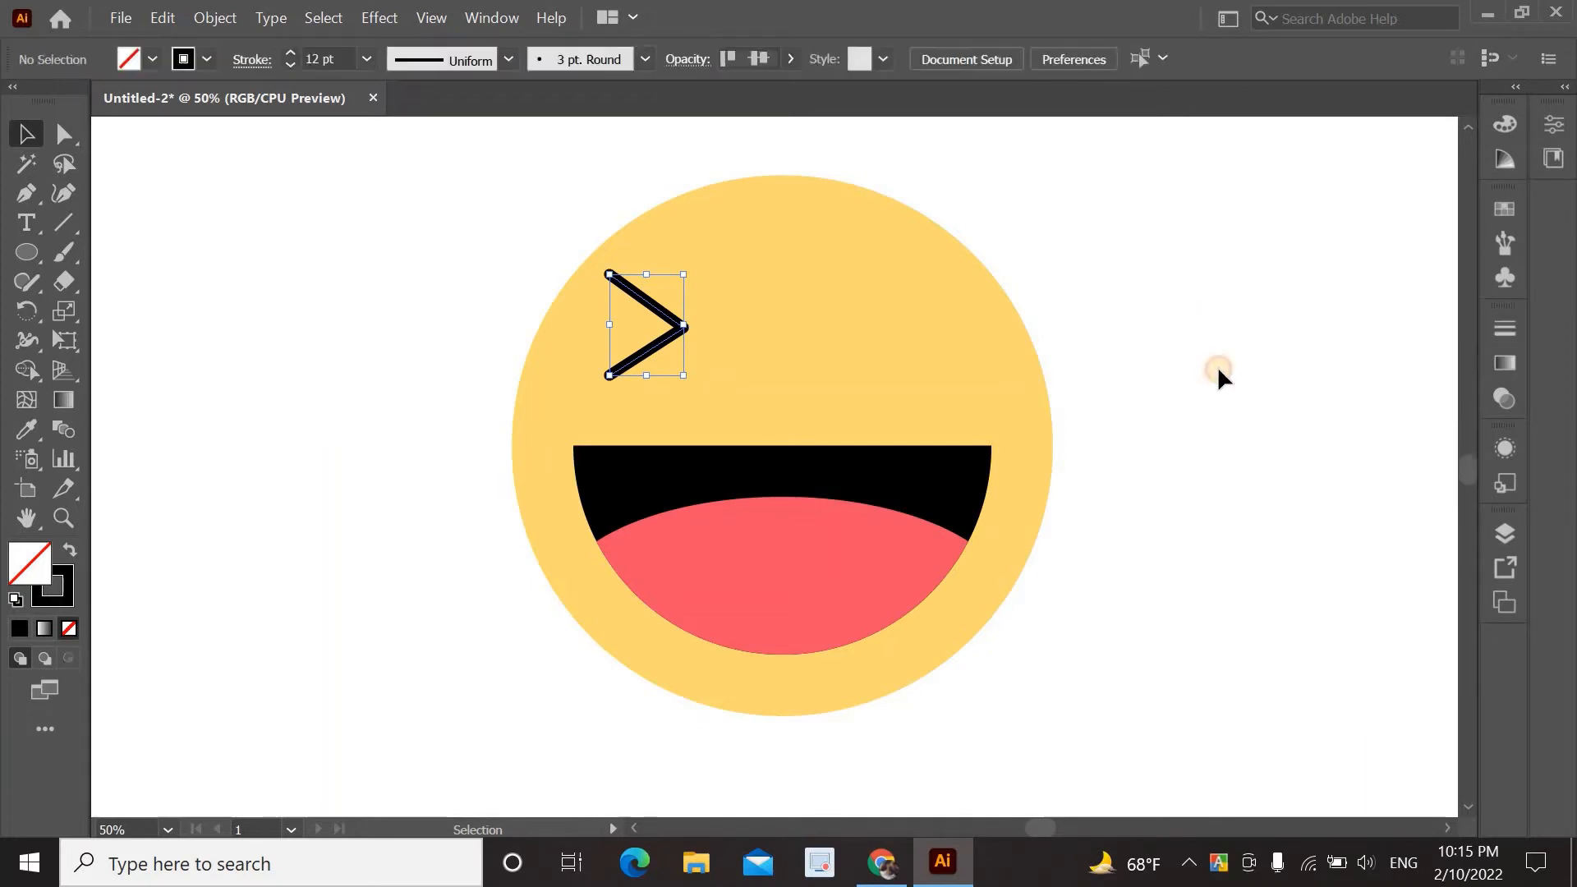
pyautogui.moveTo(679, 327)
pyautogui.mouseDown()
pyautogui.moveTo(685, 349)
pyautogui.moveTo(690, 298)
pyautogui.moveTo(729, 295)
pyautogui.moveTo(699, 294)
pyautogui.mouseUp()
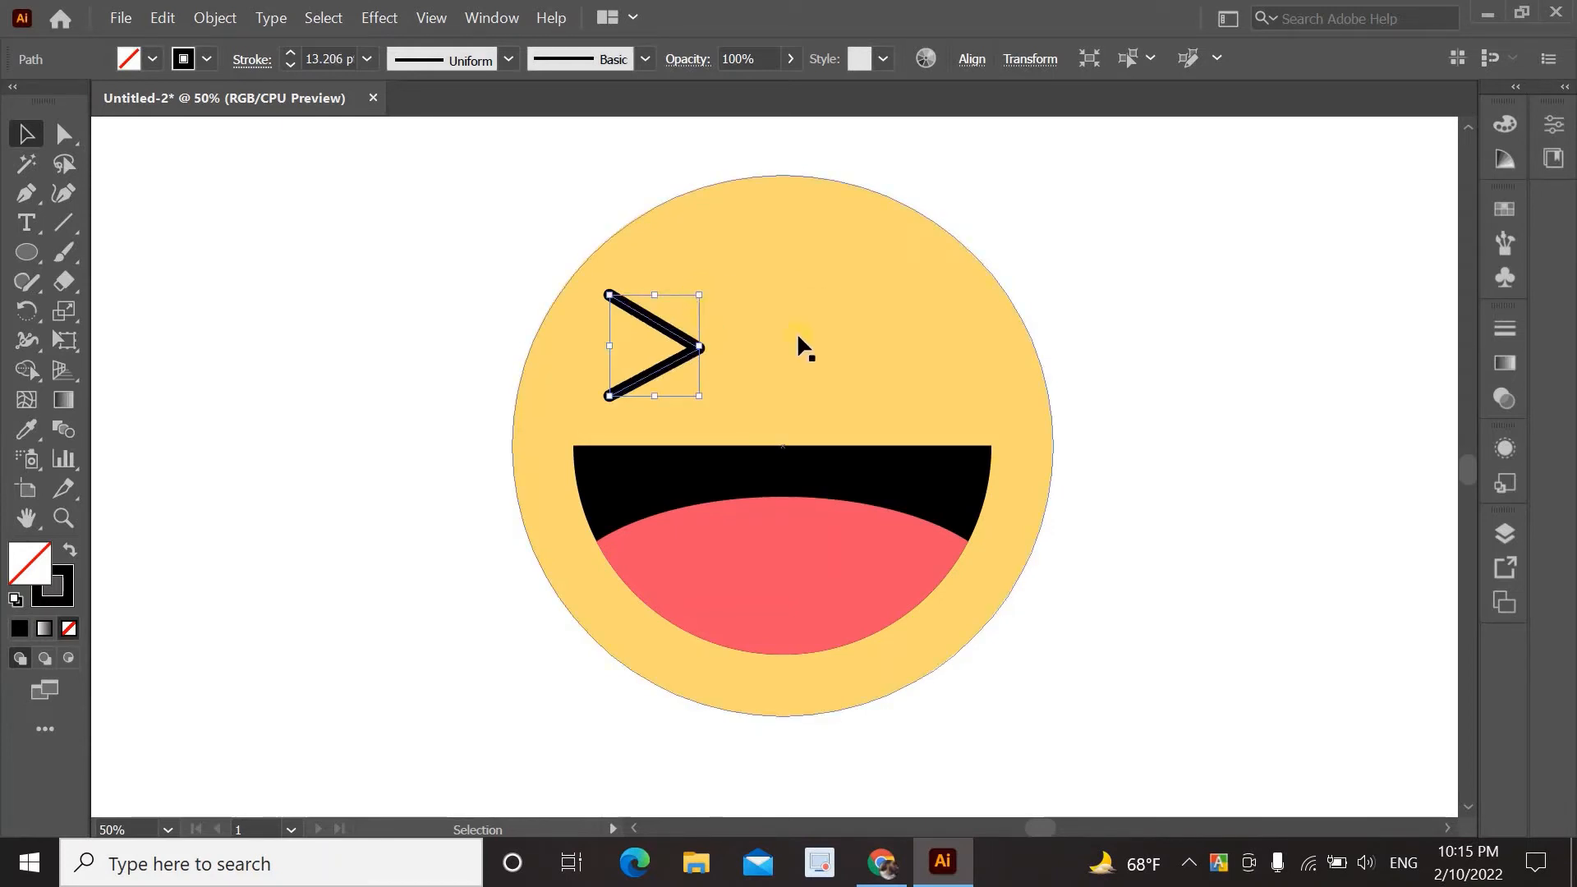
pyautogui.click(797, 333)
pyautogui.click(1190, 322)
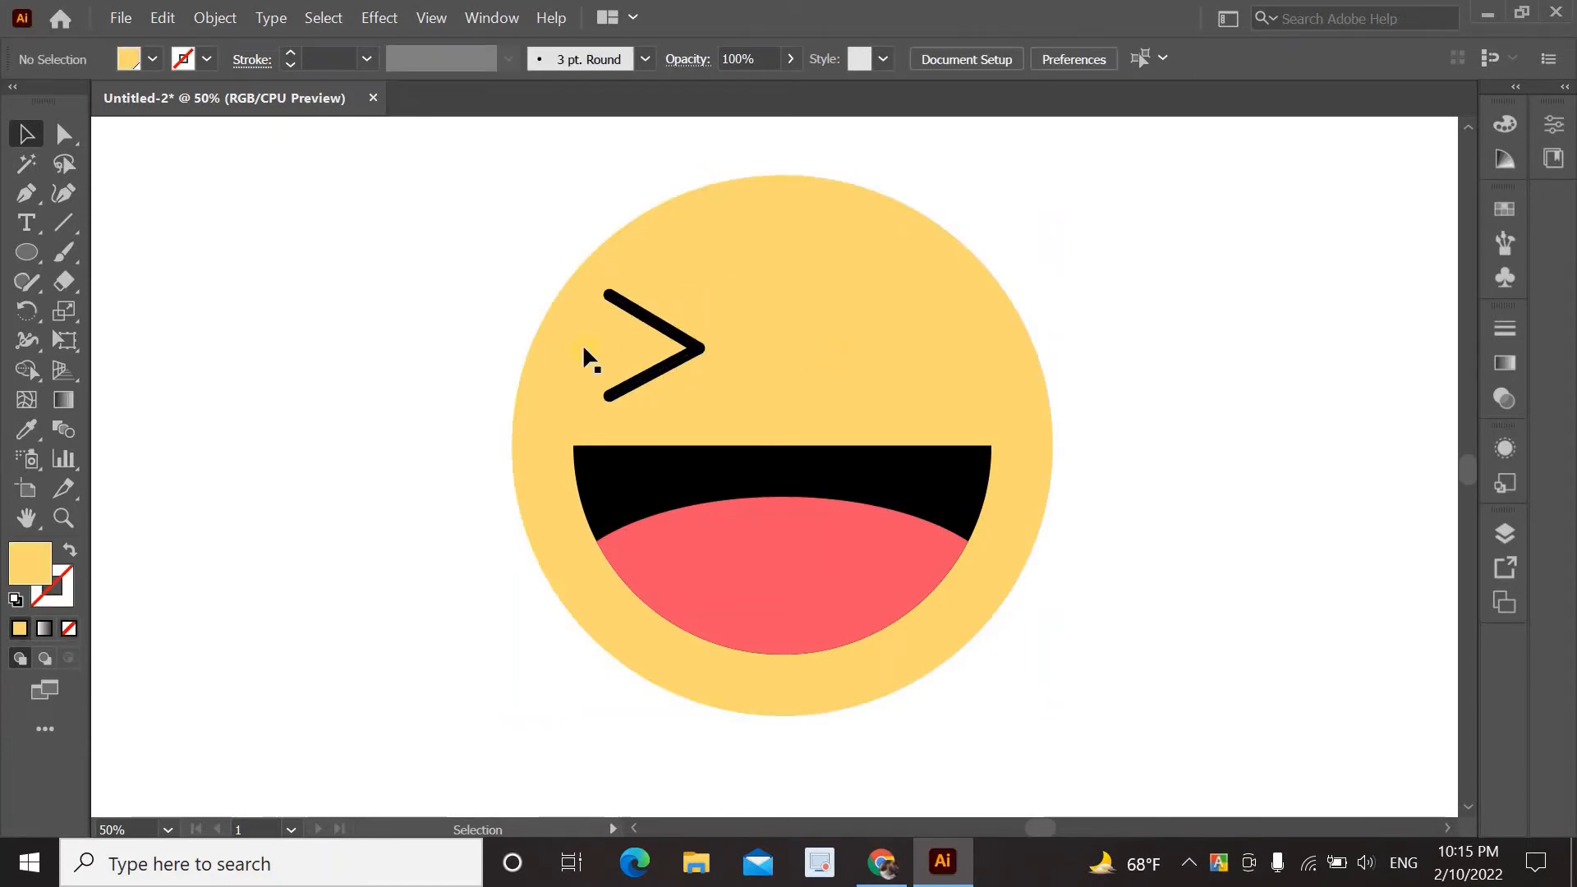
pyautogui.click(656, 323)
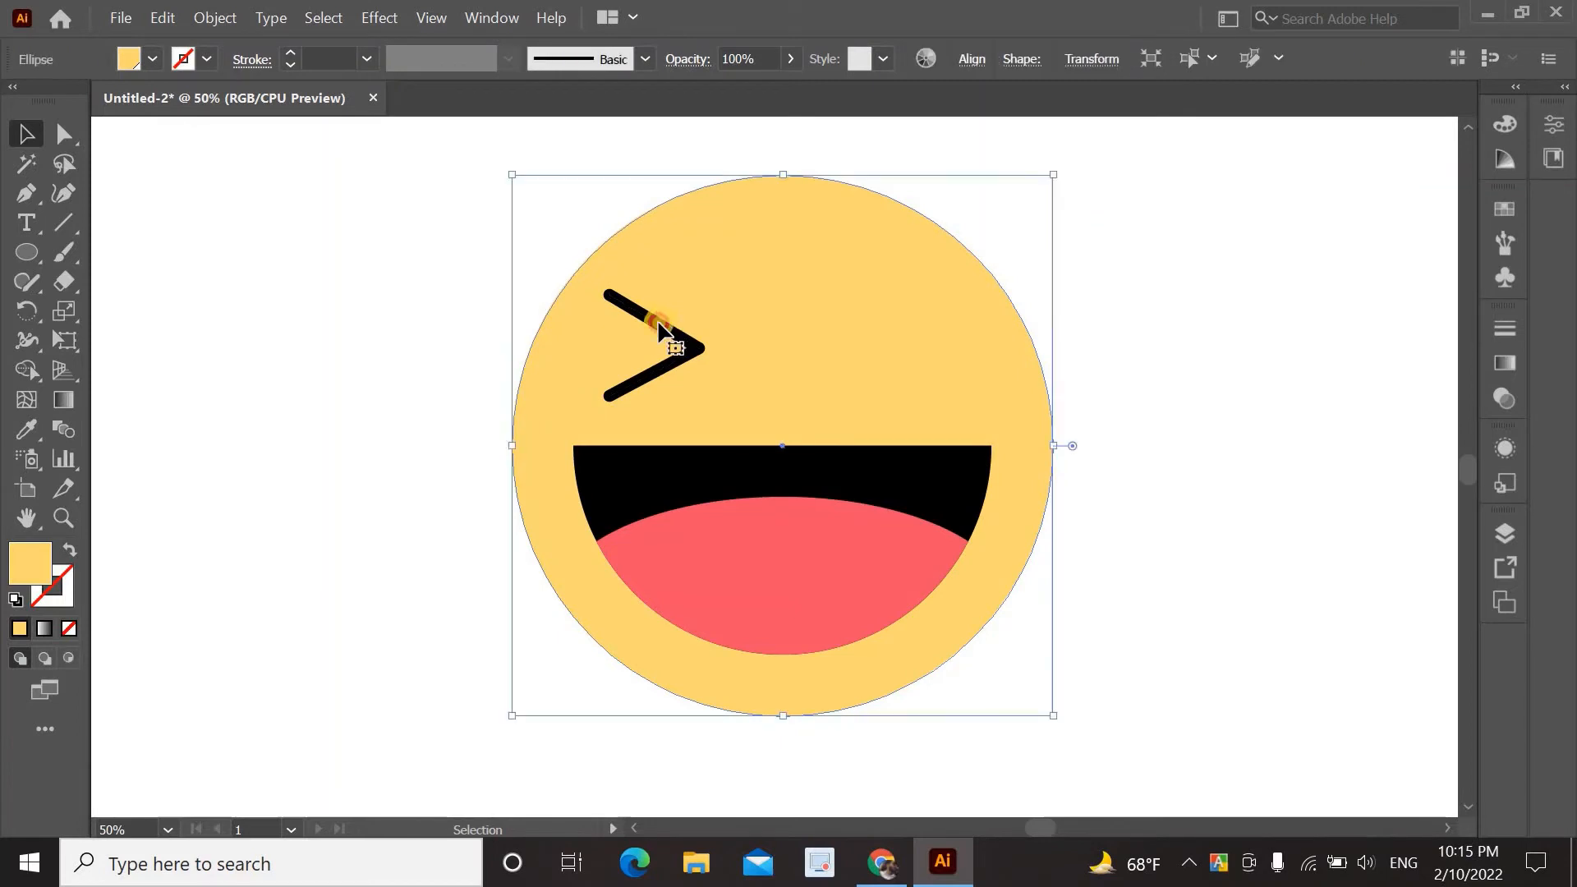
pyautogui.click(668, 328)
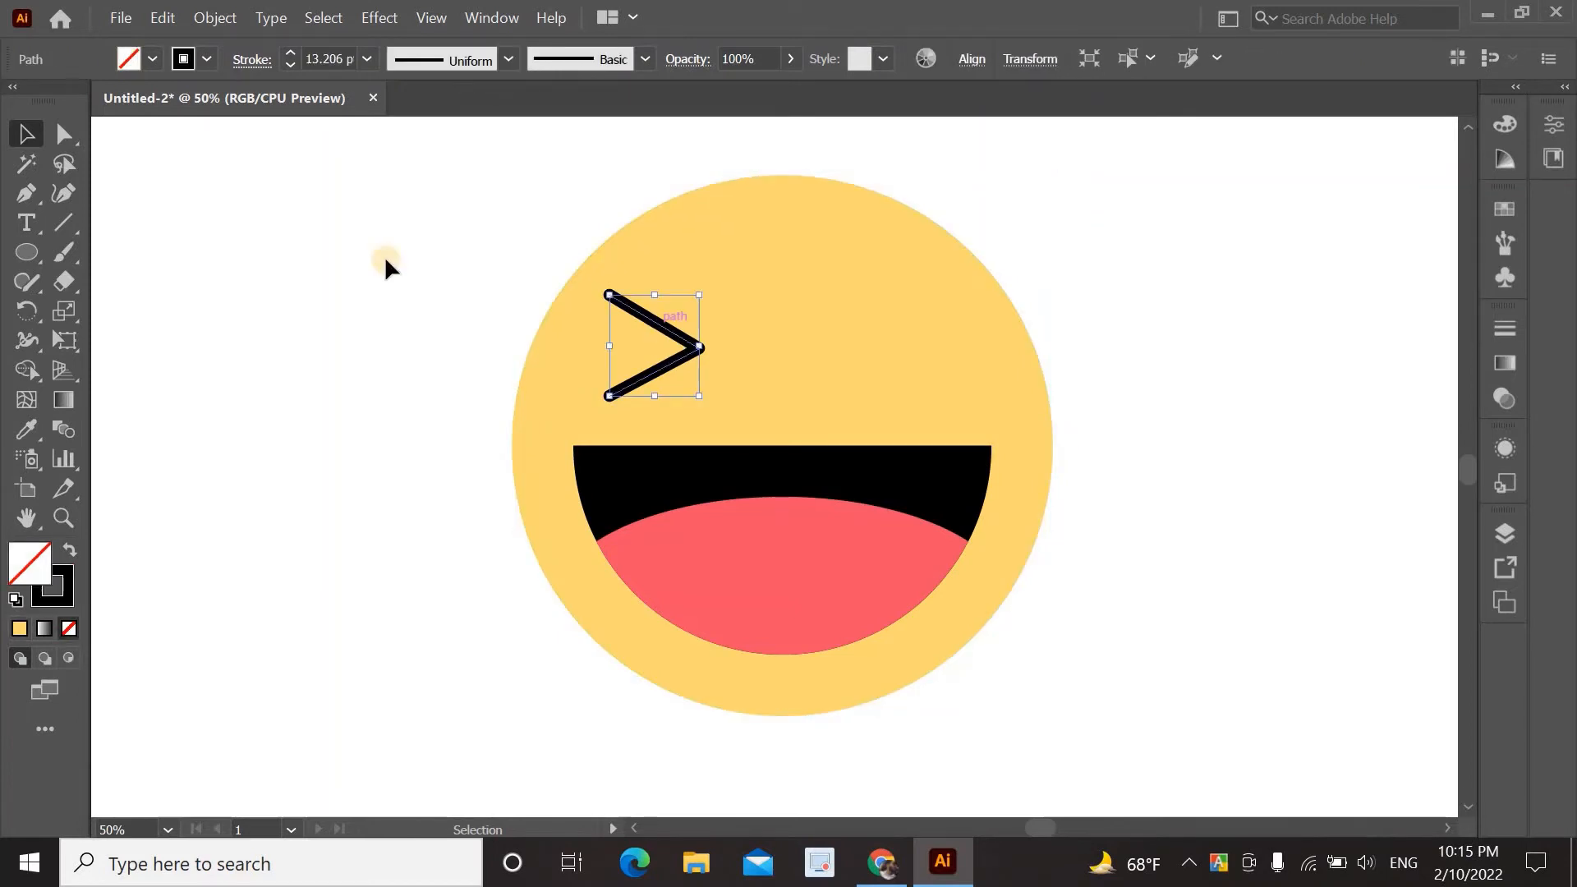
pyautogui.click(289, 51)
pyautogui.click(314, 184)
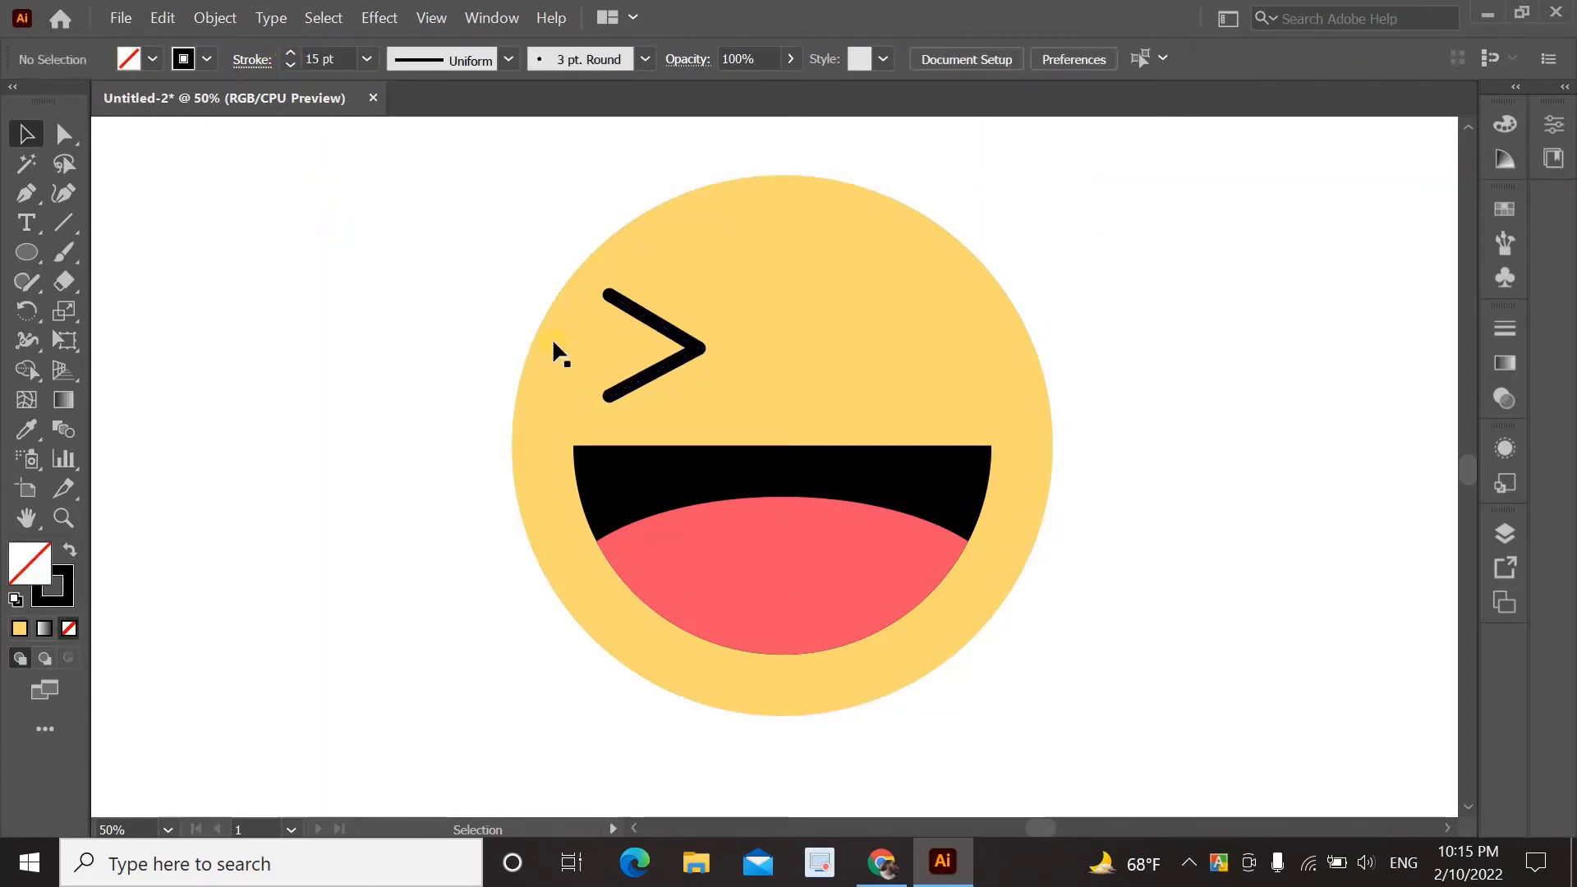
pyautogui.moveTo(680, 348); pyautogui.dragTo(670, 354)
pyautogui.hotkey('ctrl', 'z')
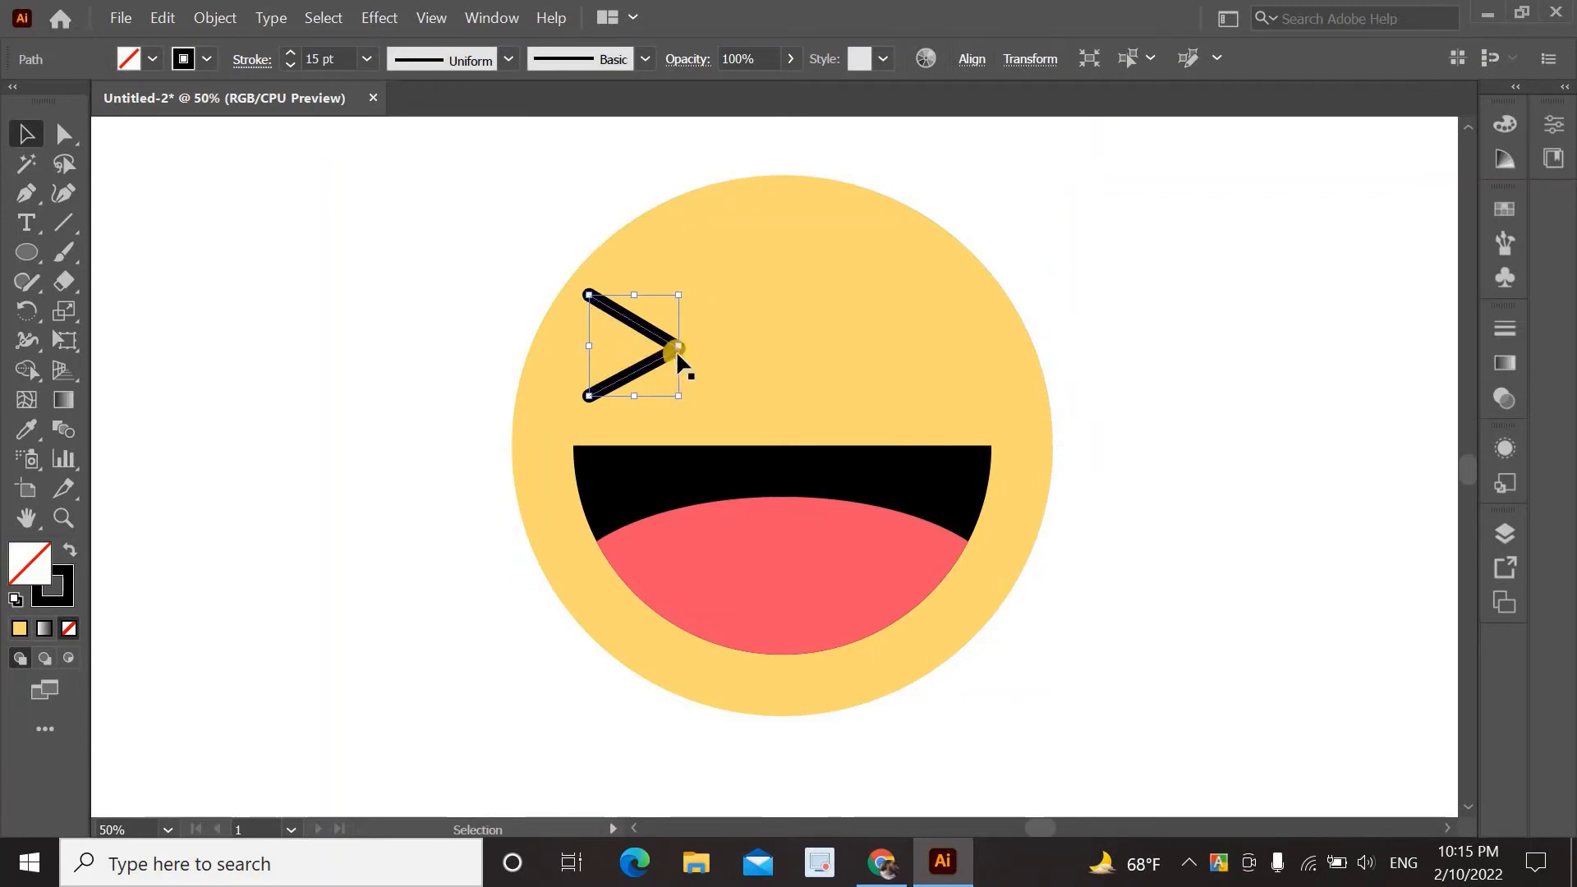
pyautogui.click(688, 363)
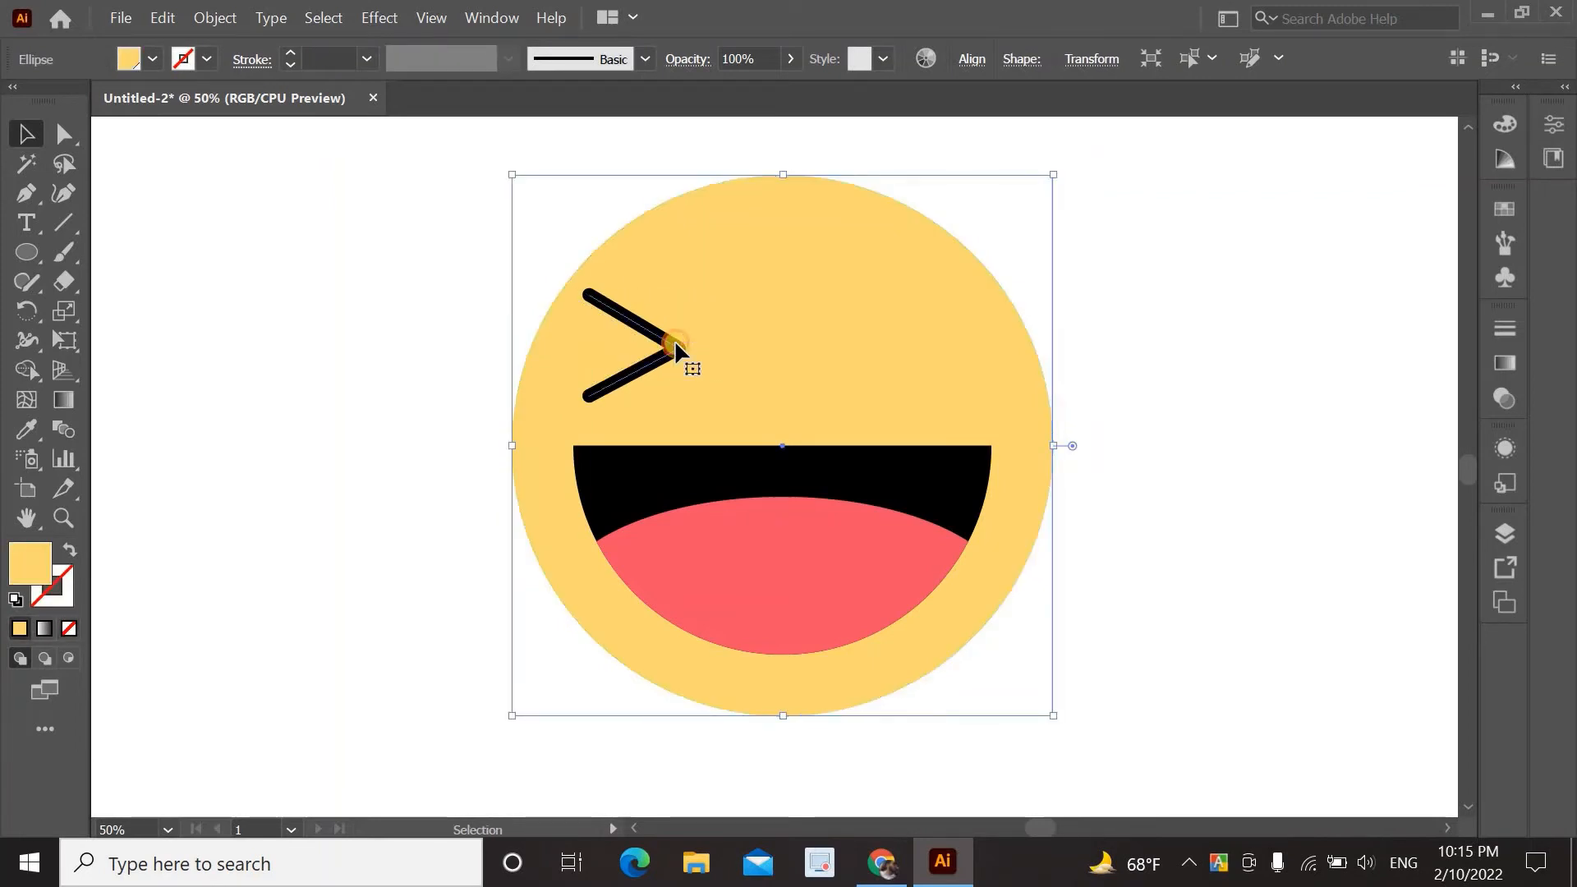
pyautogui.click(677, 355)
# Make a vertically reflected copy of the chevron eye and place it on the face's right side.
pyautogui.rightClick(663, 352)
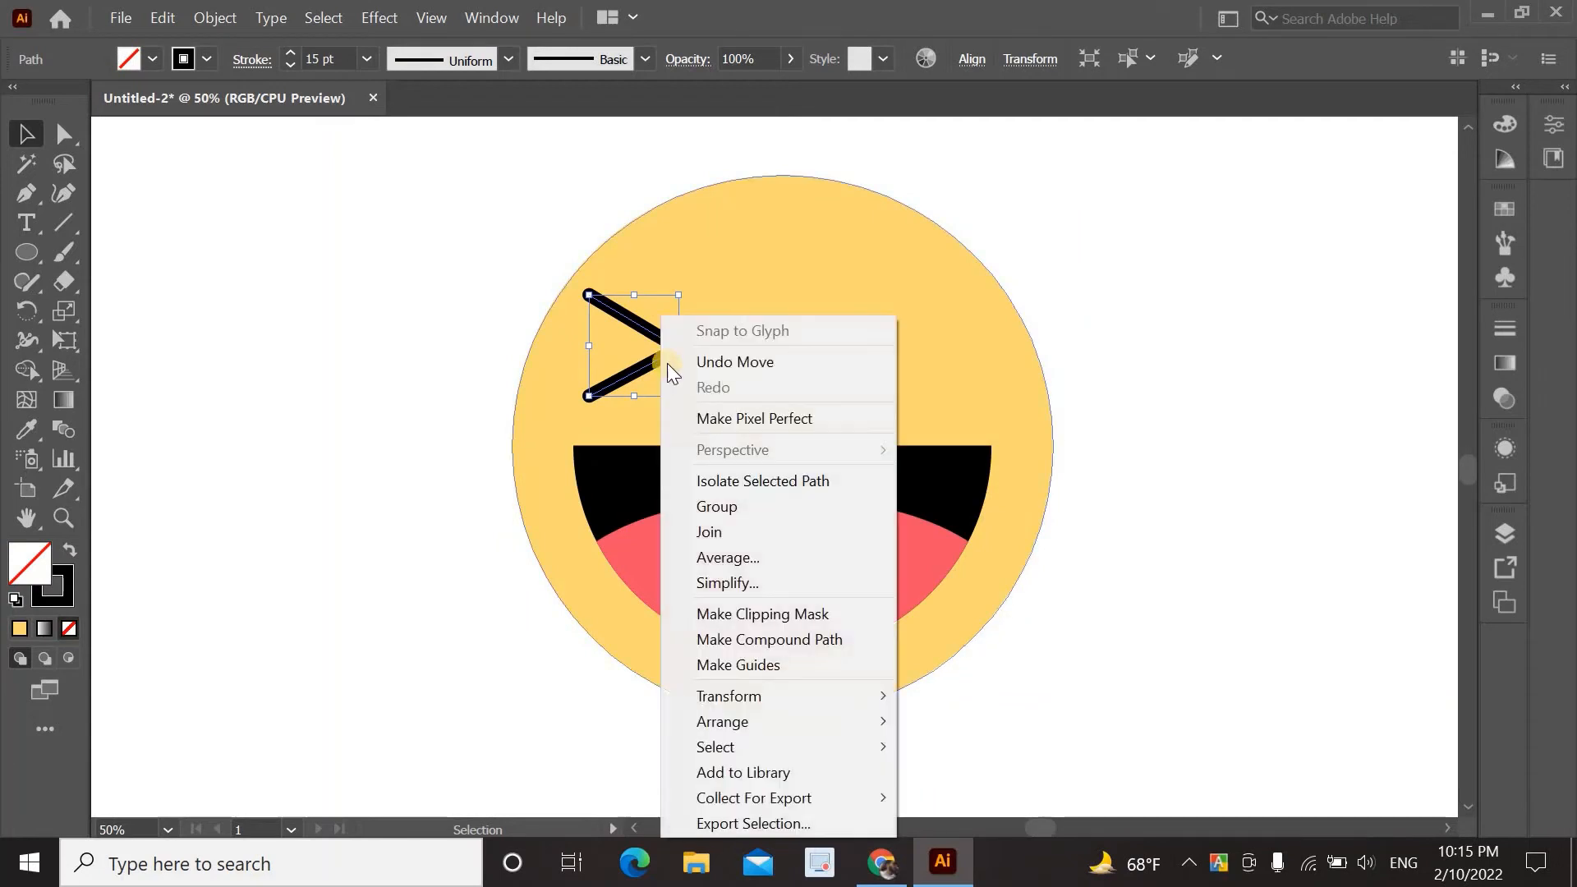
pyautogui.moveTo(750, 700)
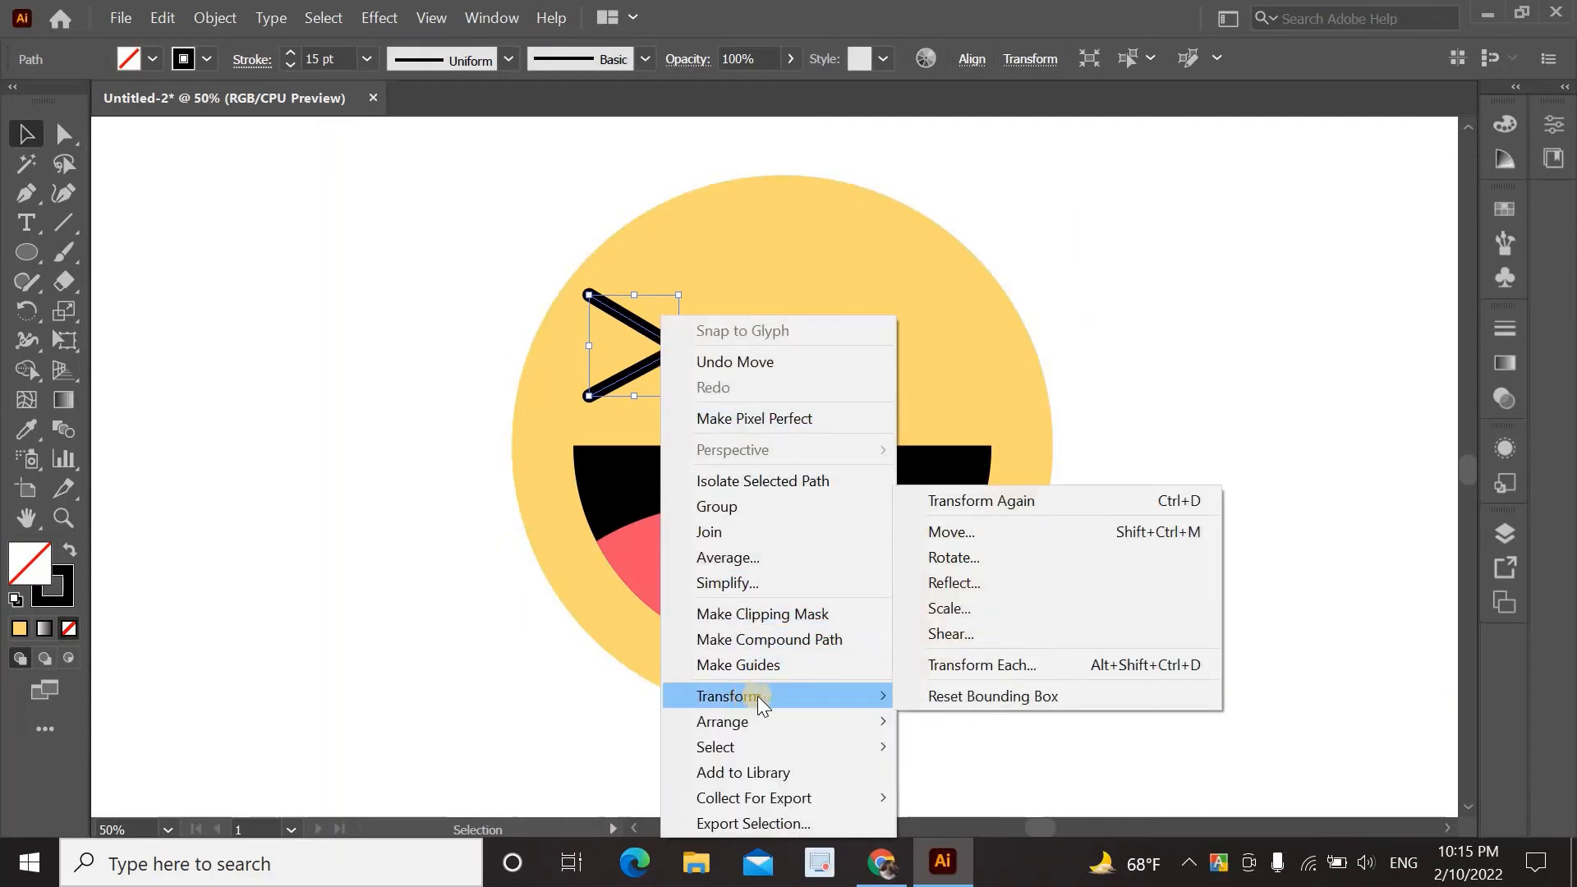
pyautogui.click(979, 585)
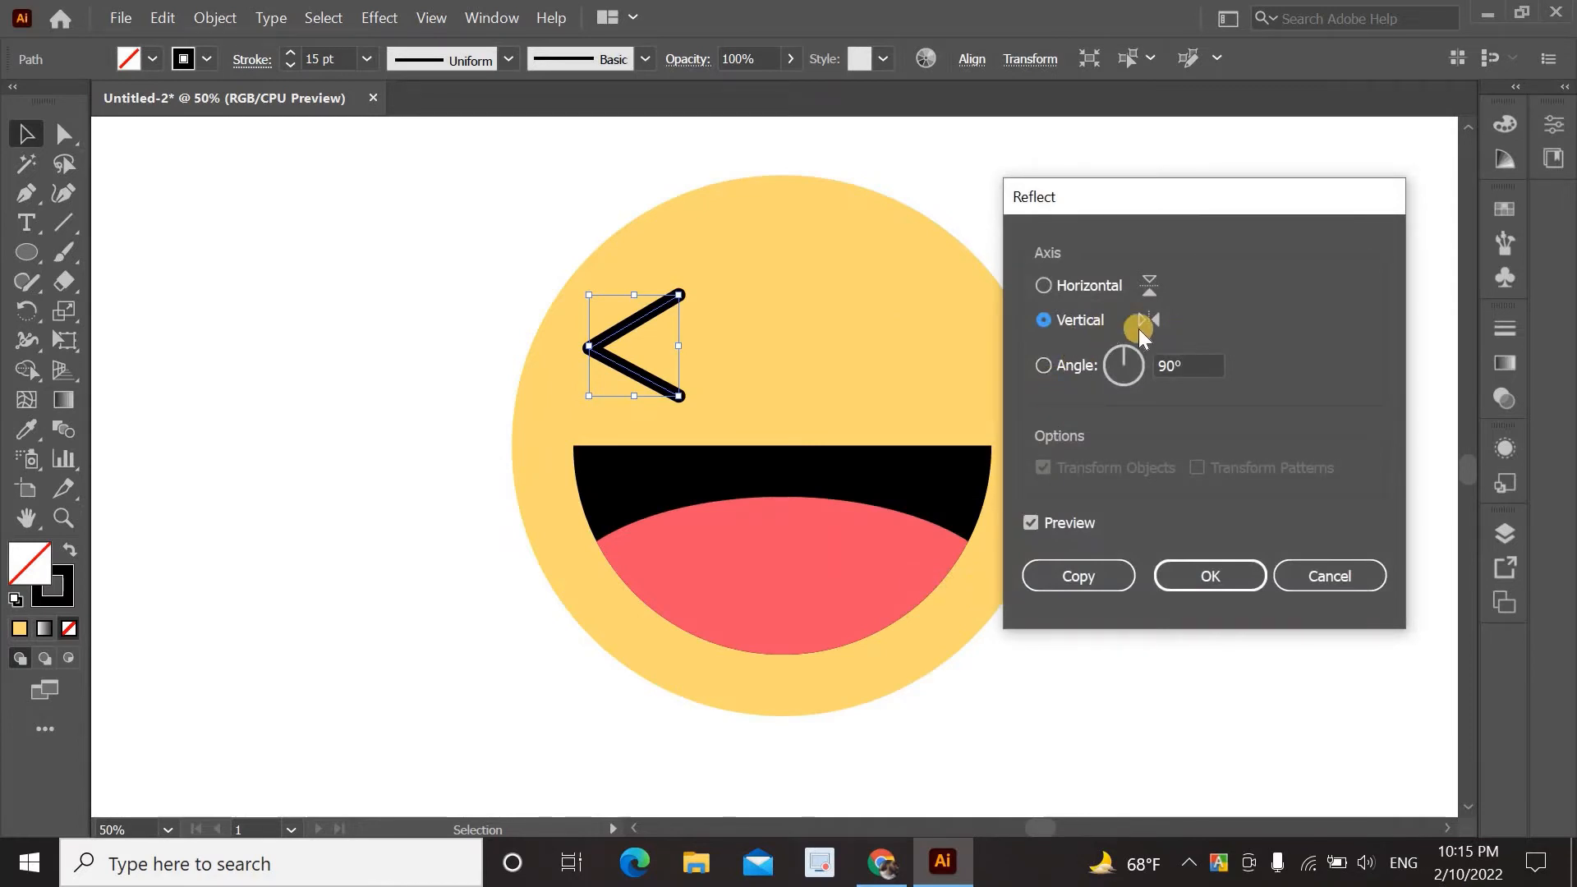
pyautogui.click(1091, 574)
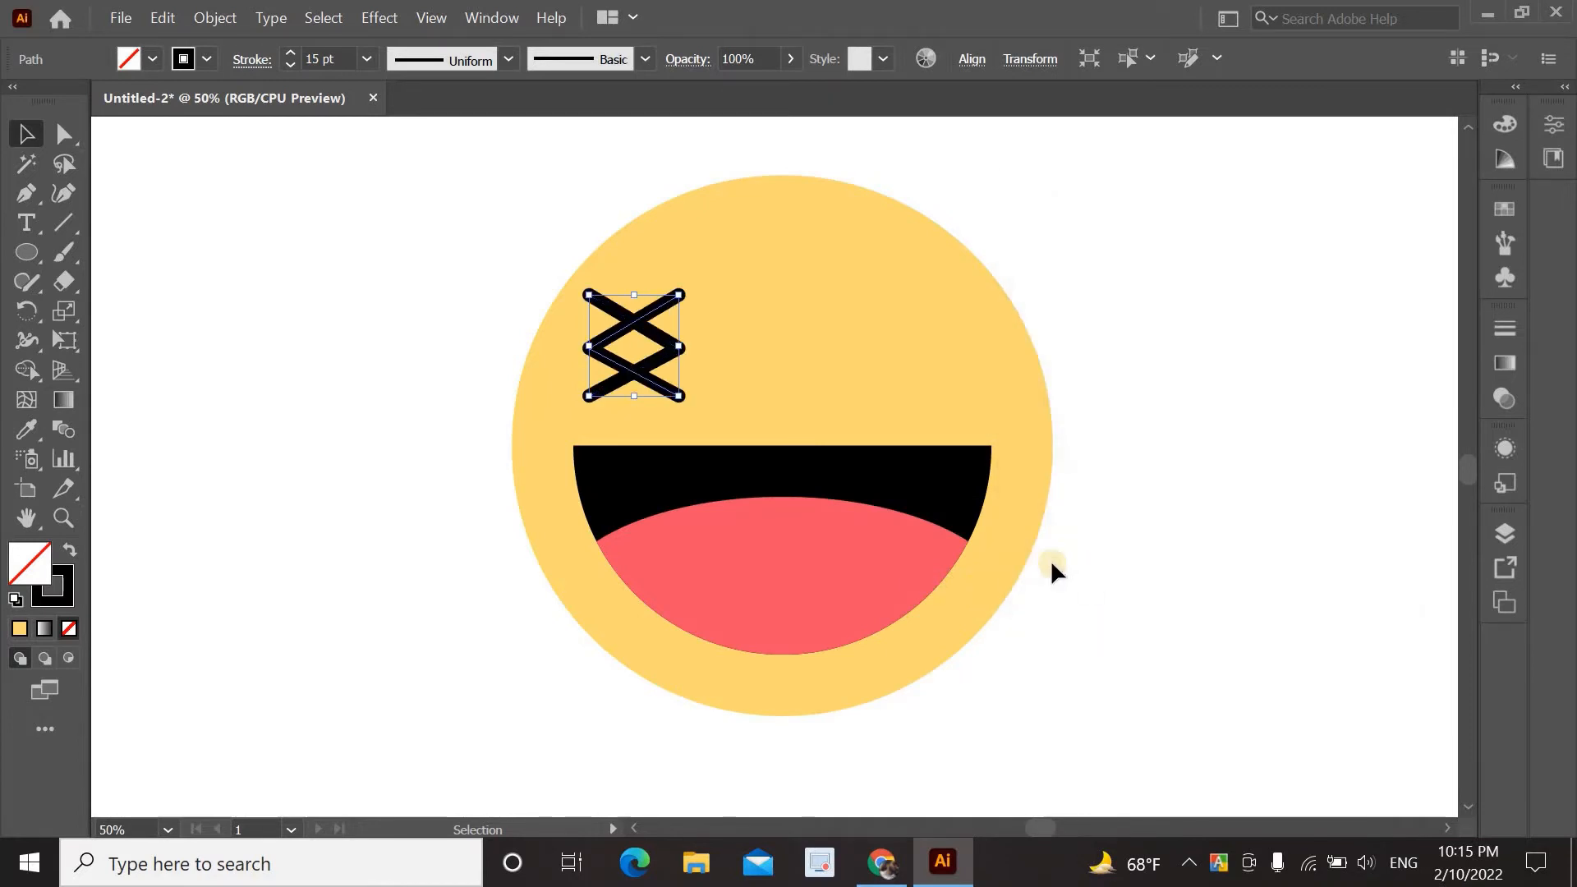
pyautogui.click(666, 391)
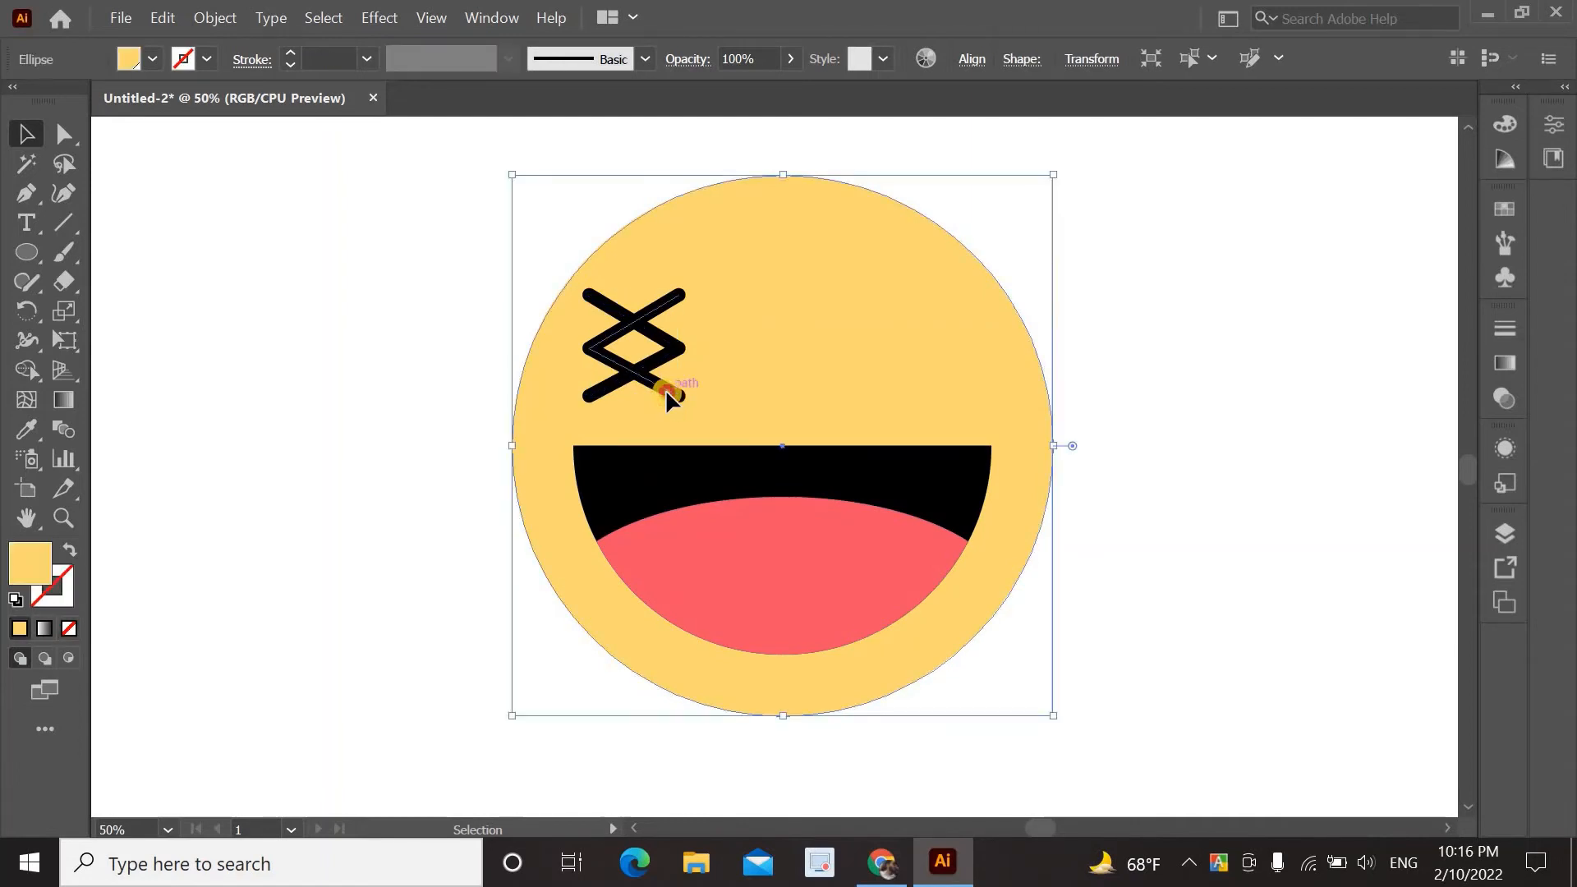
pyautogui.moveTo(665, 391); pyautogui.dragTo(931, 389)
pyautogui.click(1147, 374)
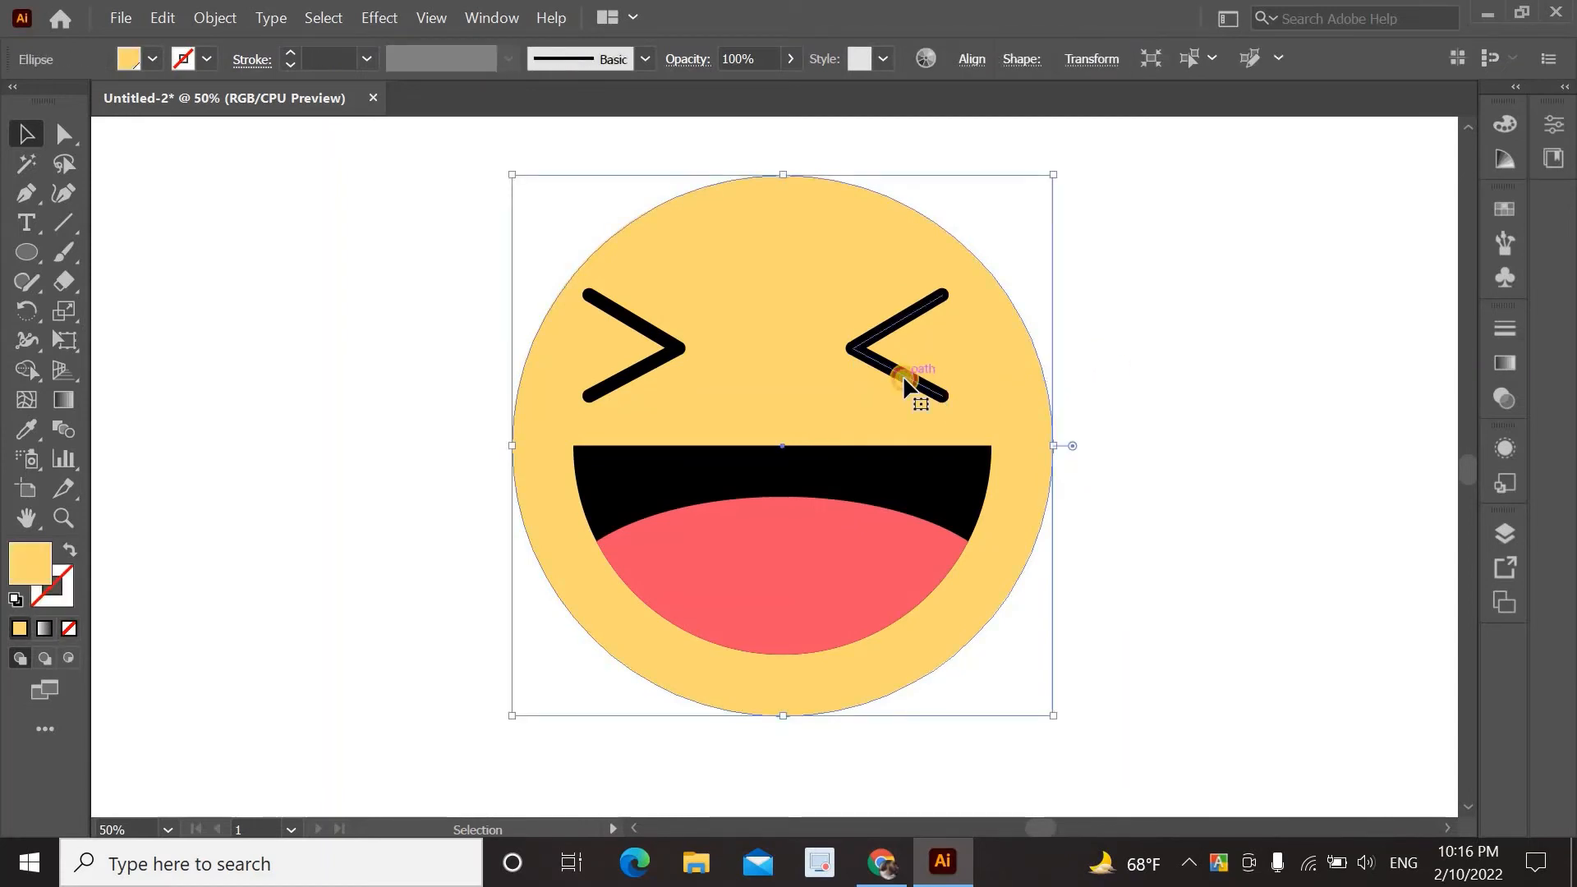
pyautogui.moveTo(914, 380); pyautogui.dragTo(934, 380)
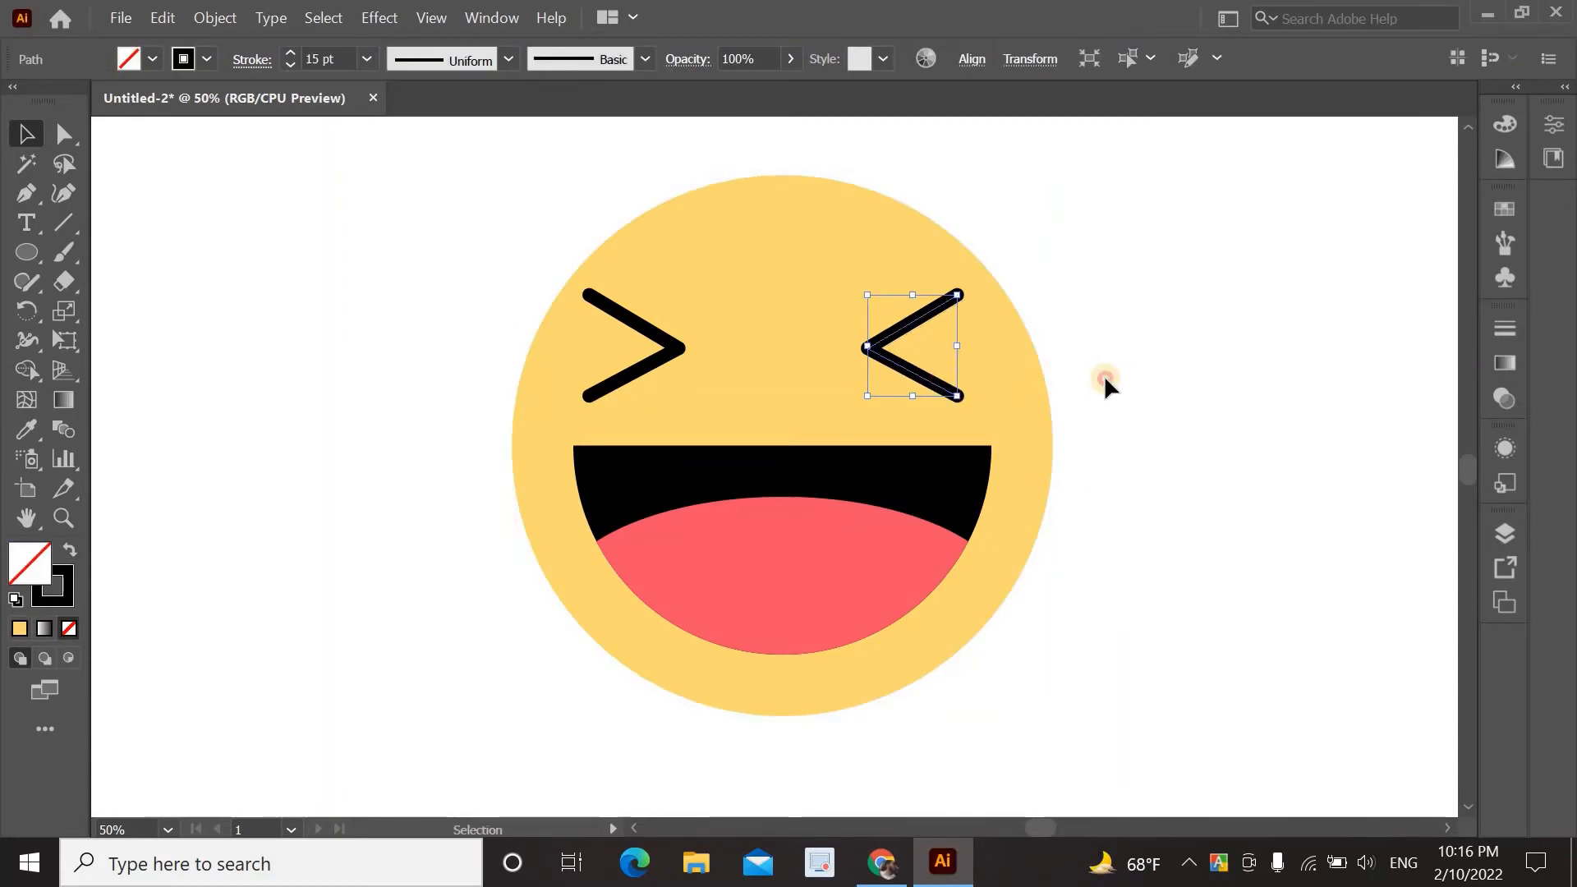
pyautogui.click(1105, 374)
# Select both chevron eyes and group them together.
pyautogui.click(667, 347)
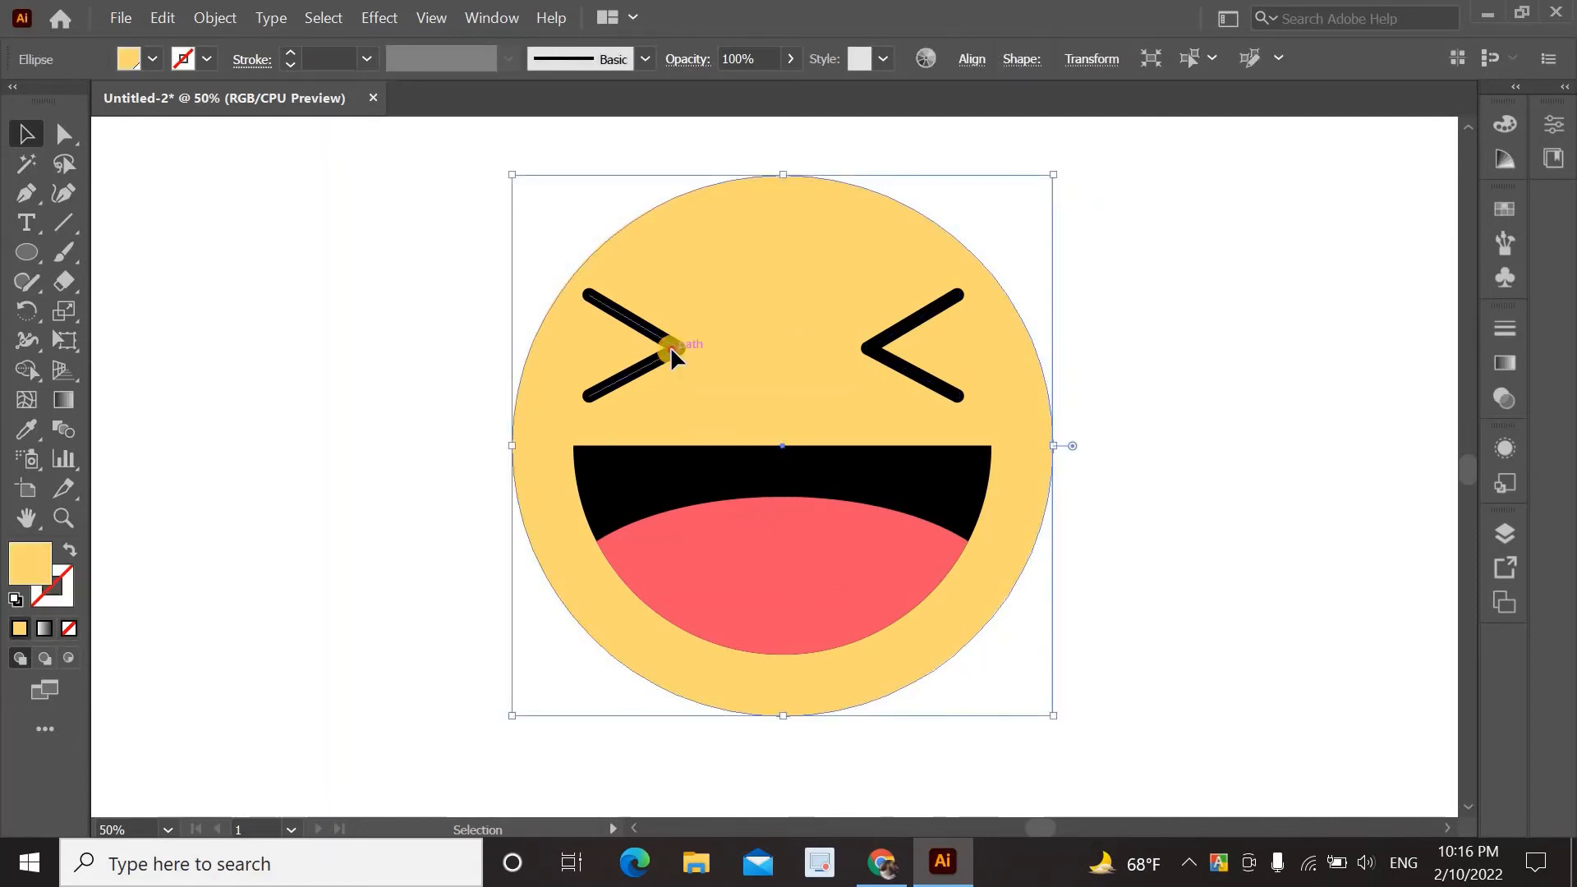
pyautogui.click(671, 347)
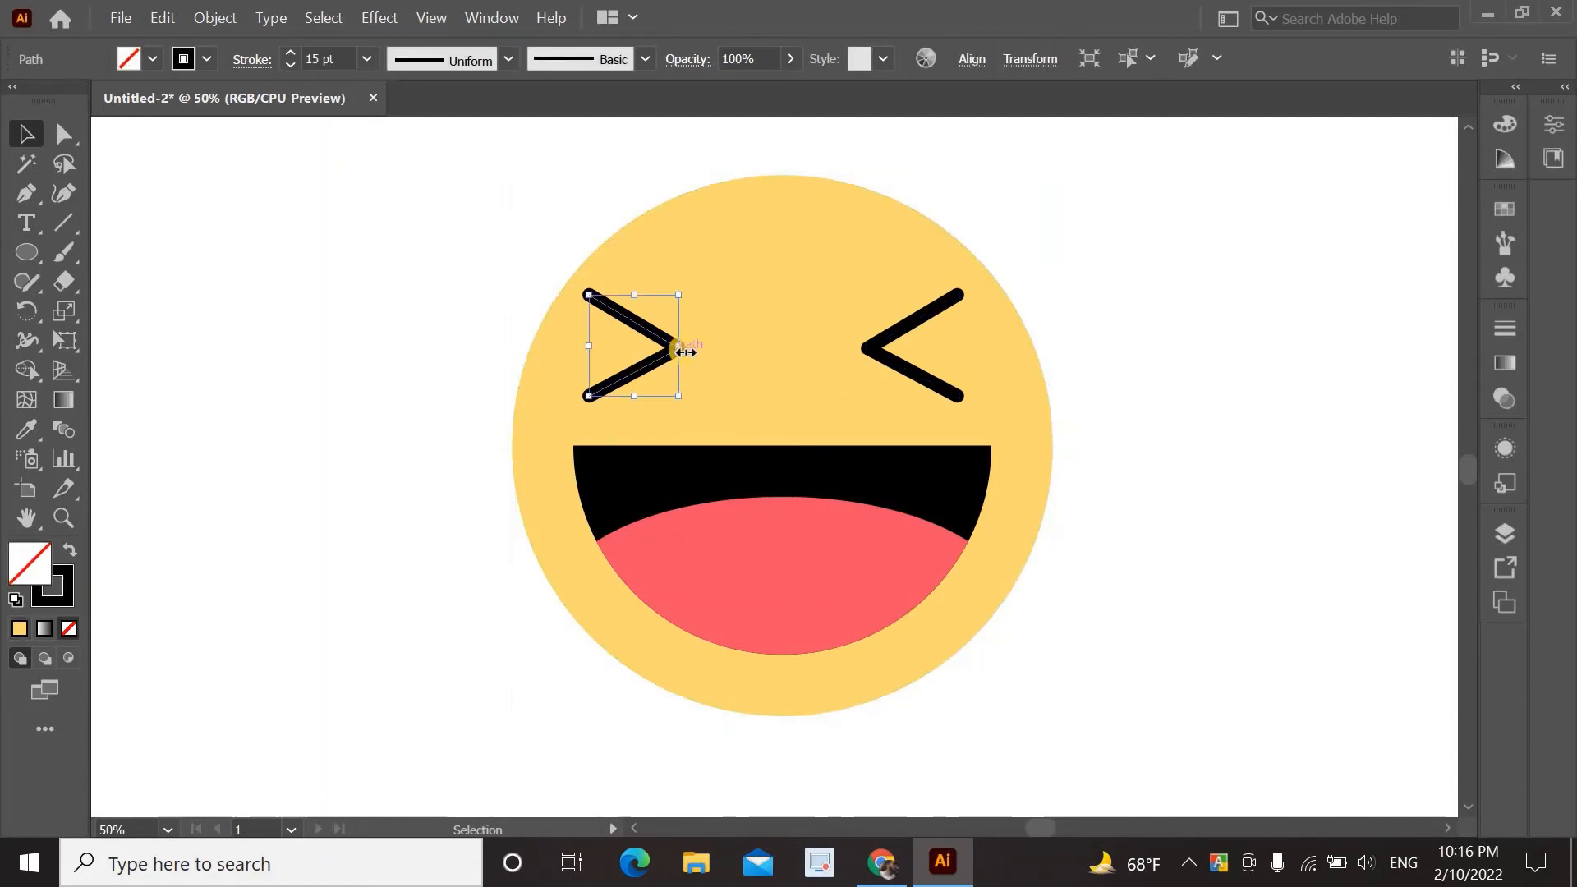
pyautogui.keyDown('shift'); pyautogui.click(873, 352); pyautogui.keyUp('shift')
pyautogui.rightClick(872, 350)
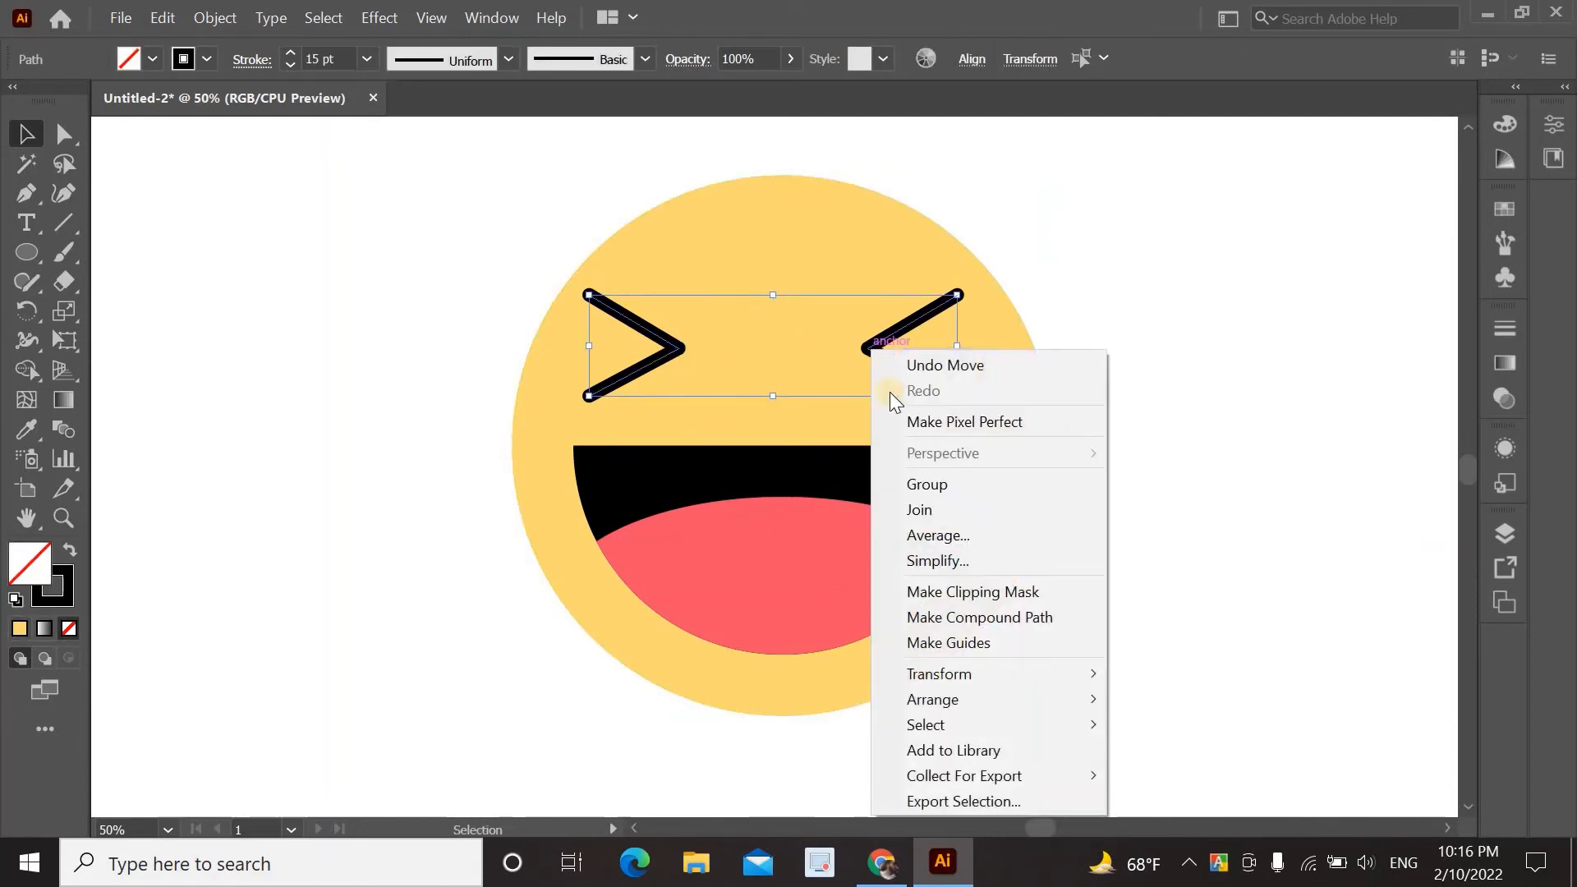
pyautogui.click(942, 486)
pyautogui.click(1086, 415)
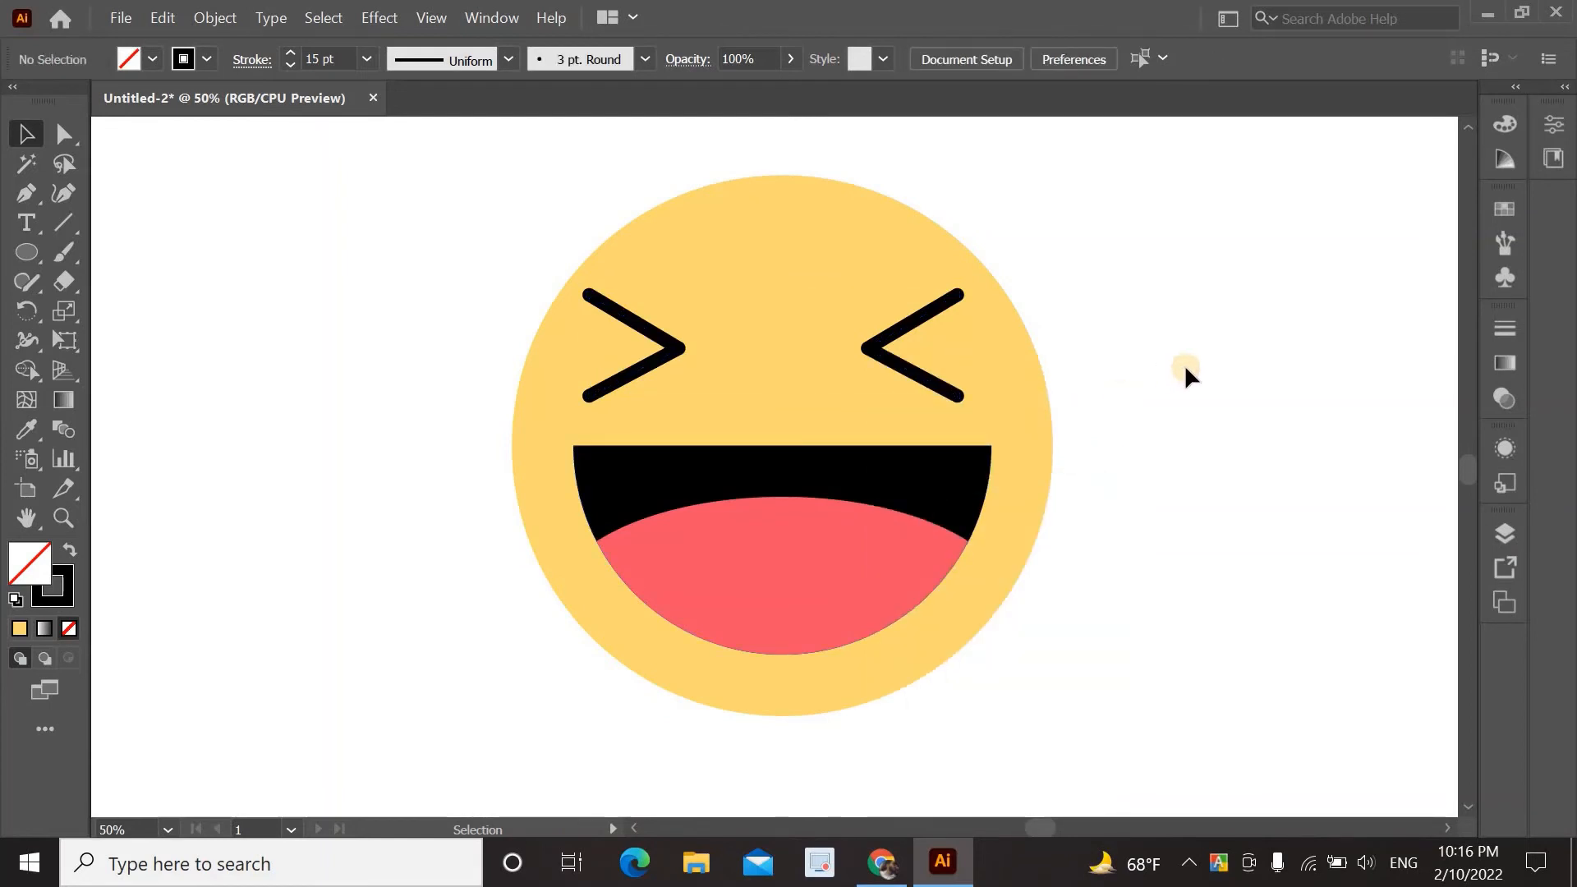
# Fill the mouth with dark navy 262c38 and save that colour as a new swatch.
pyautogui.click(932, 462)
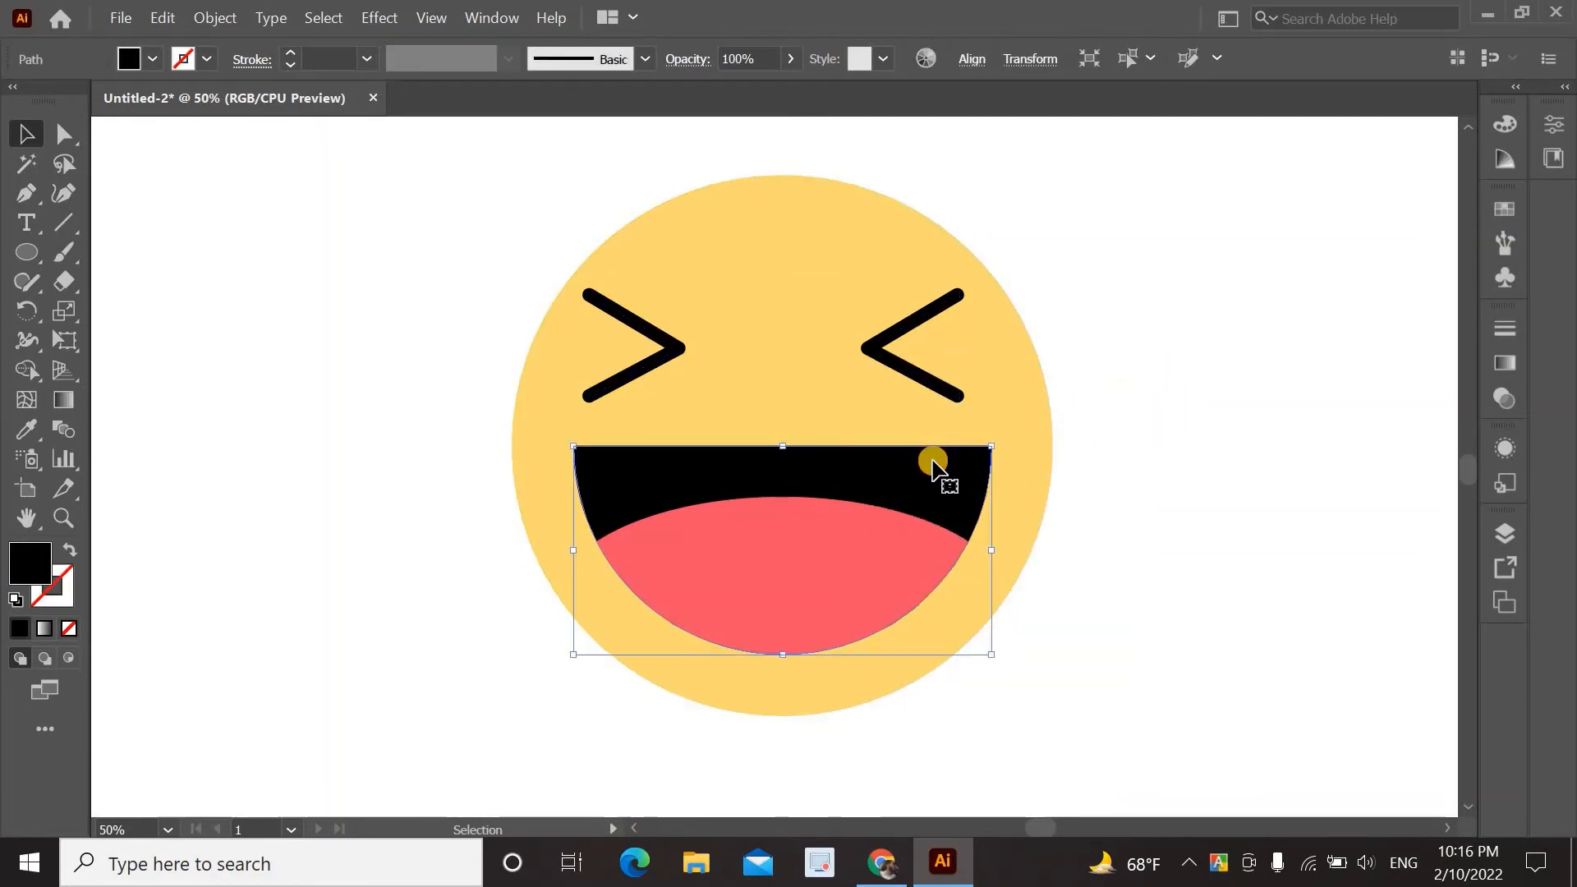
pyautogui.doubleClick(30, 566)
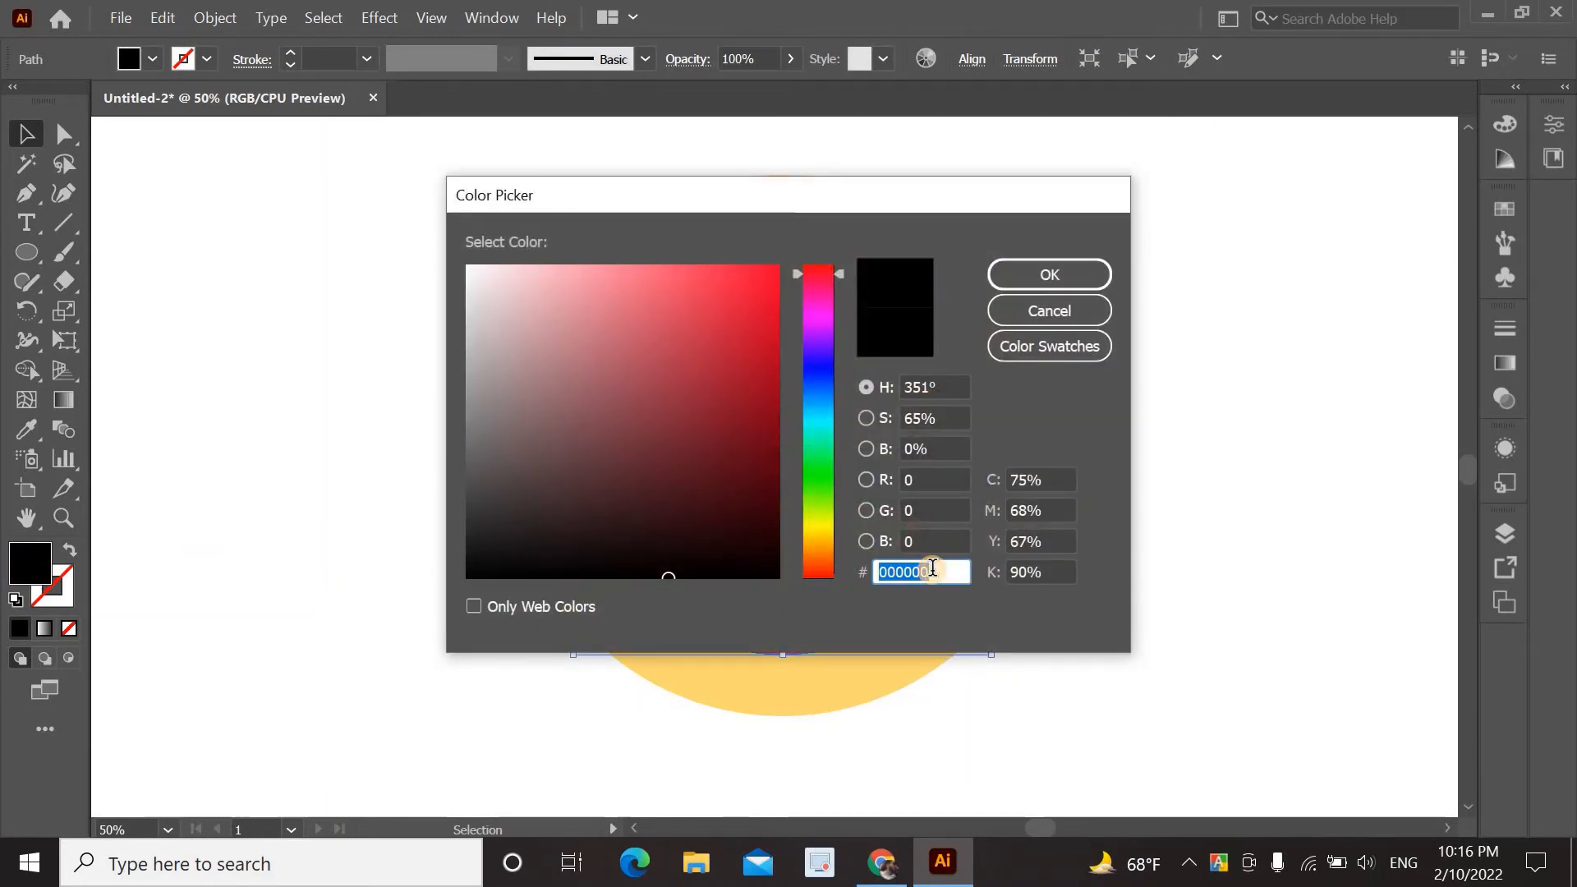
pyautogui.write('26')
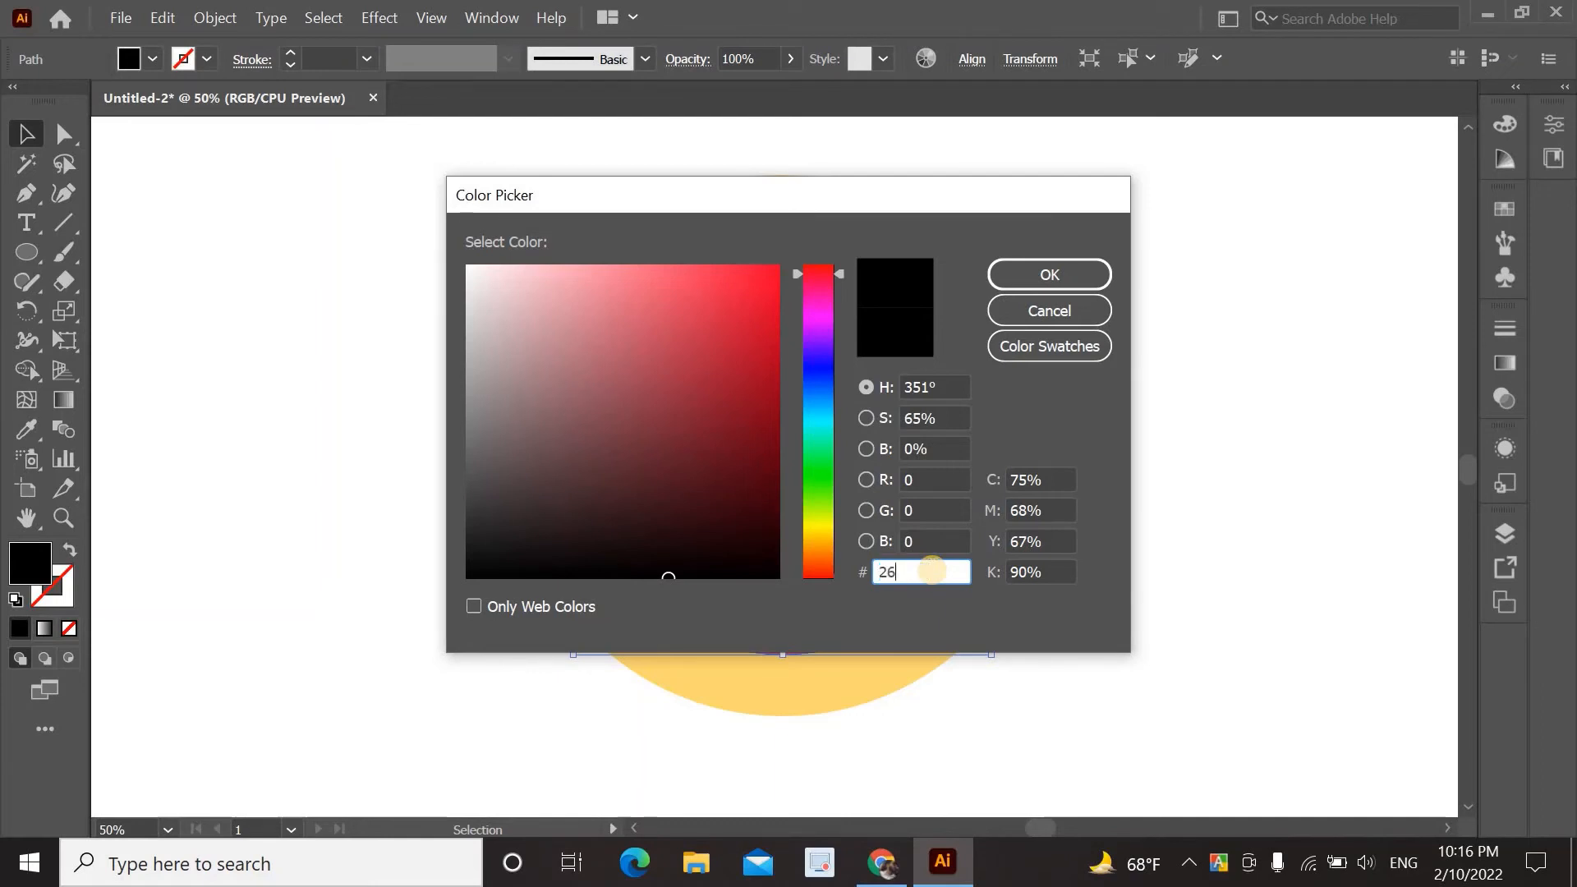
pyautogui.write('2c38')
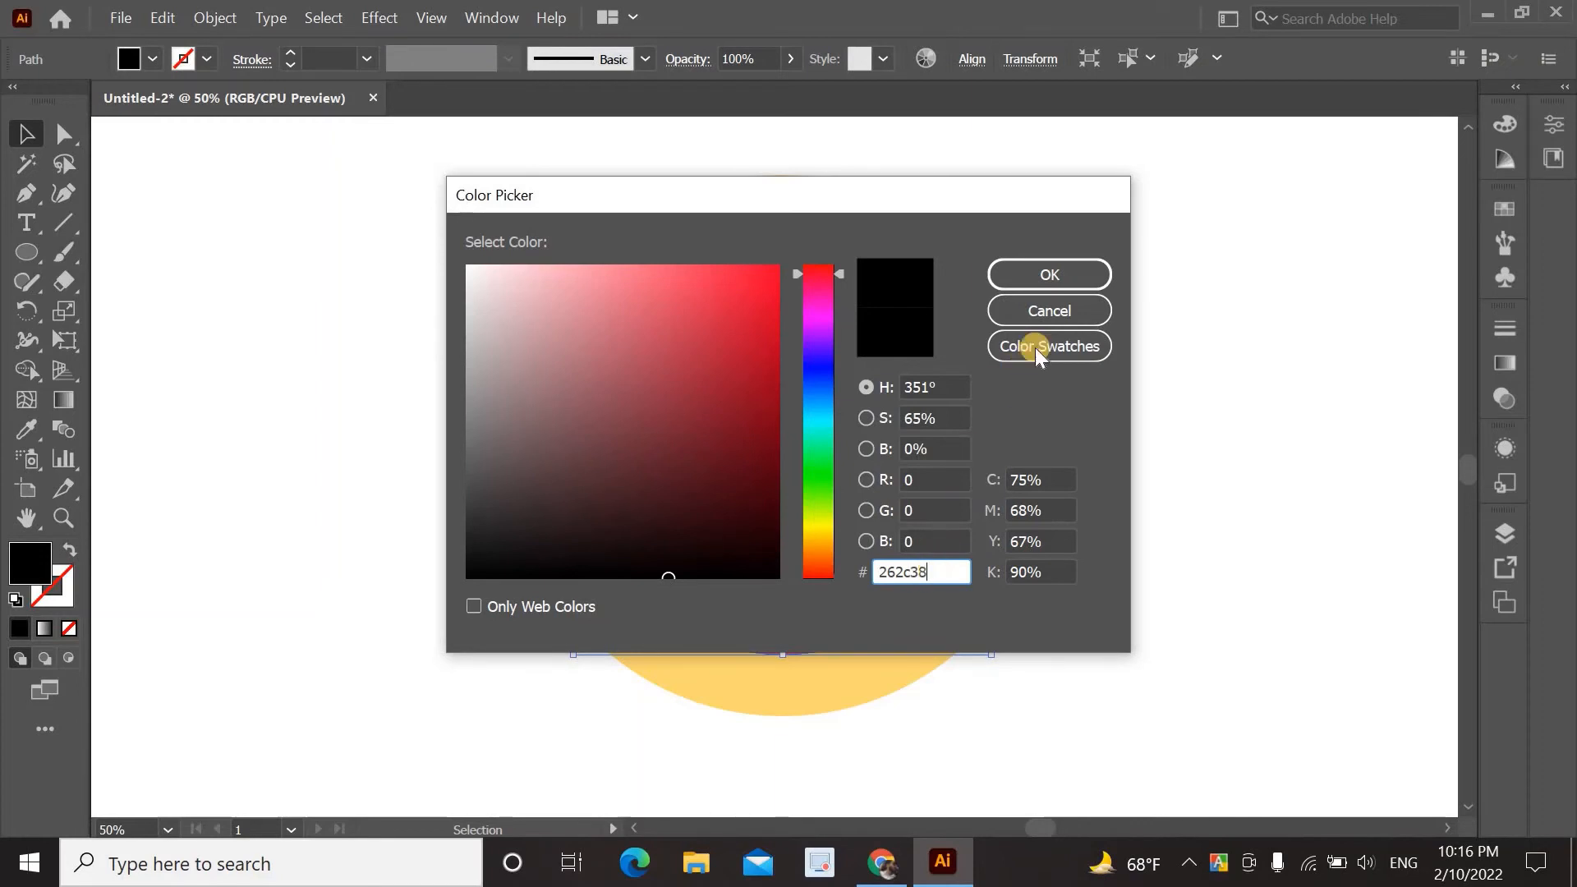
pyautogui.click(1077, 279)
pyautogui.click(1079, 373)
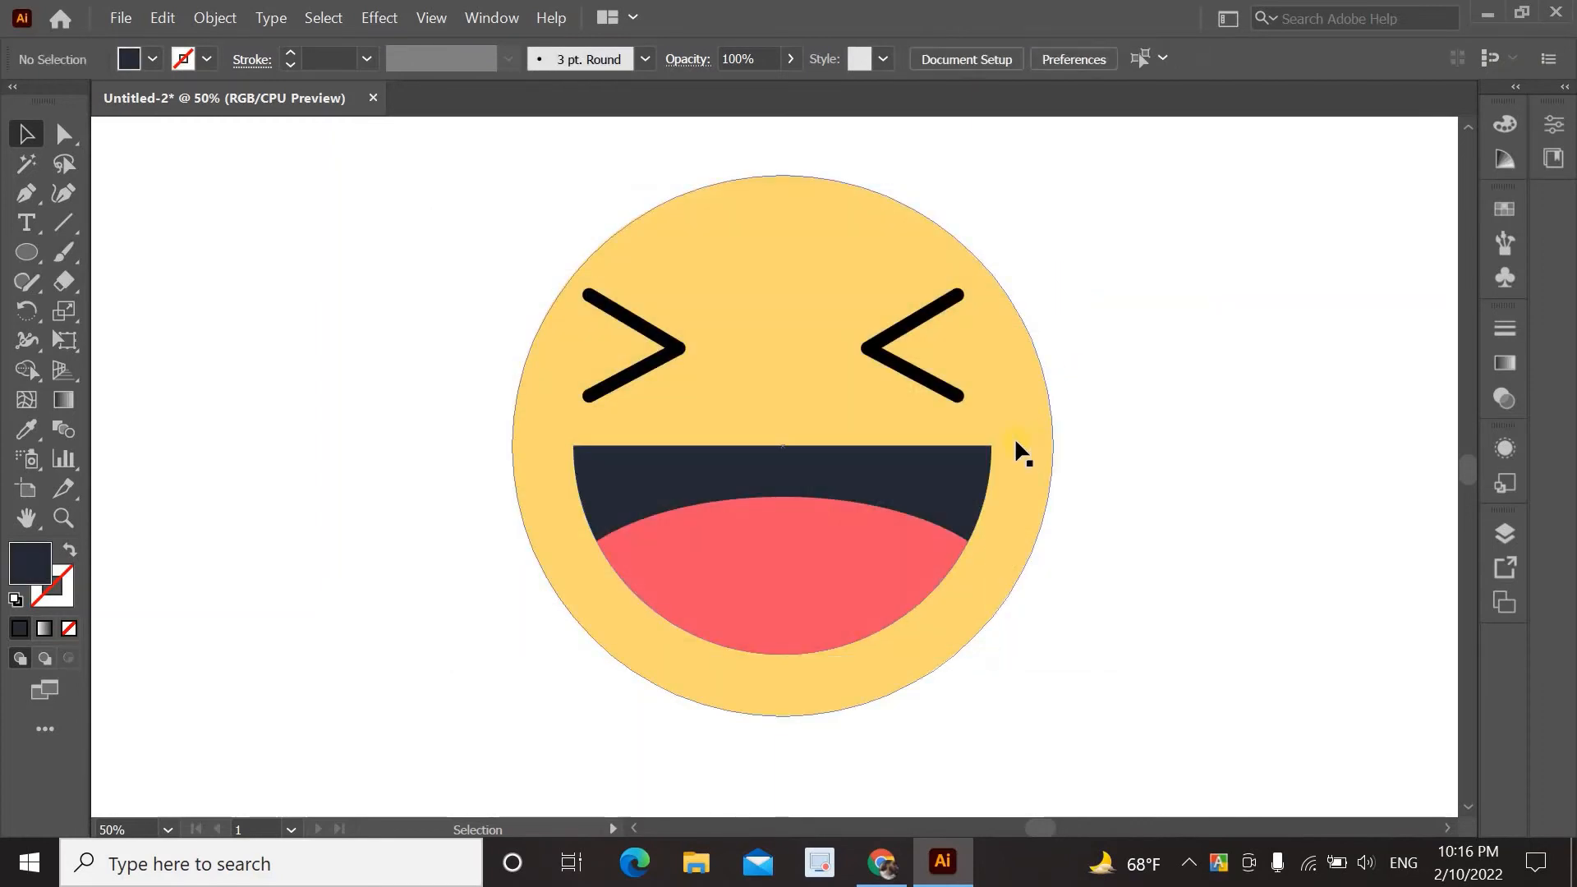
pyautogui.click(951, 458)
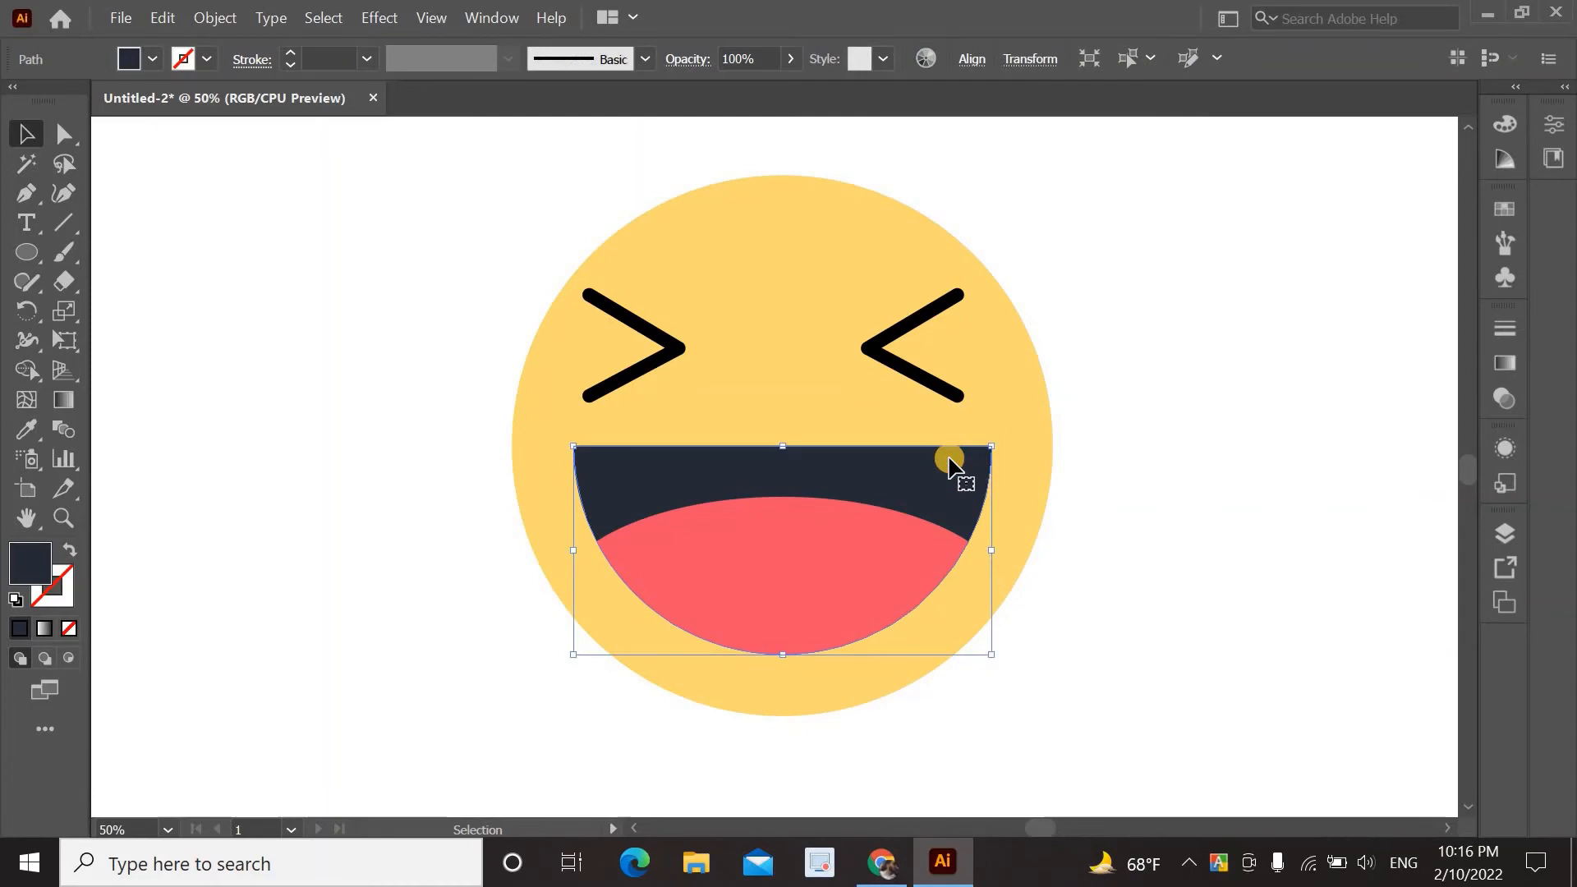
pyautogui.click(1509, 202)
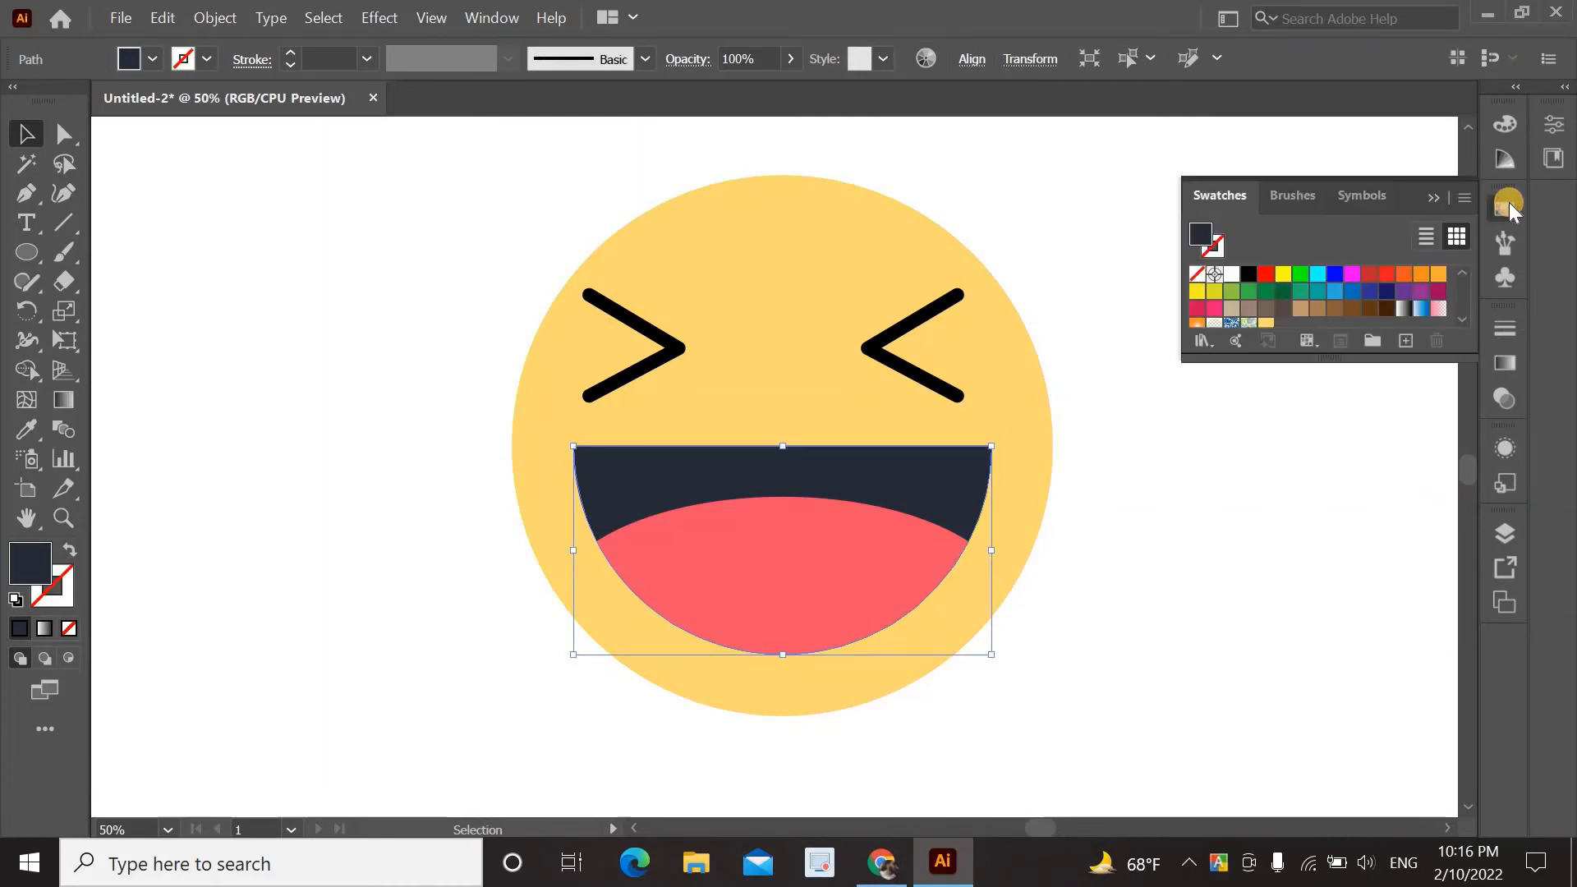
pyautogui.click(1408, 339)
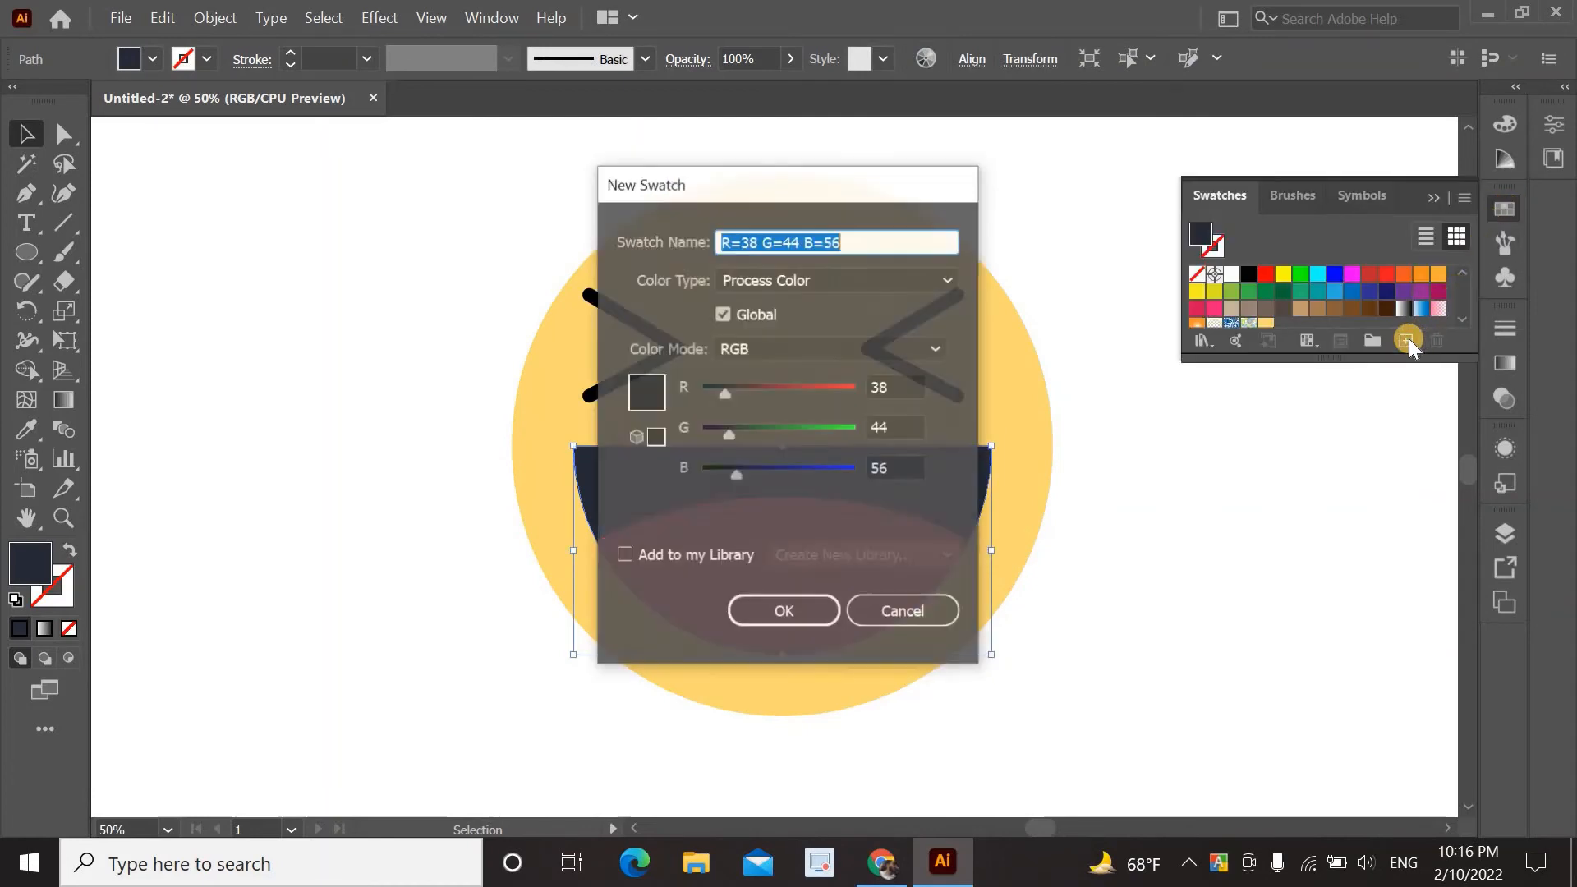
pyautogui.click(801, 613)
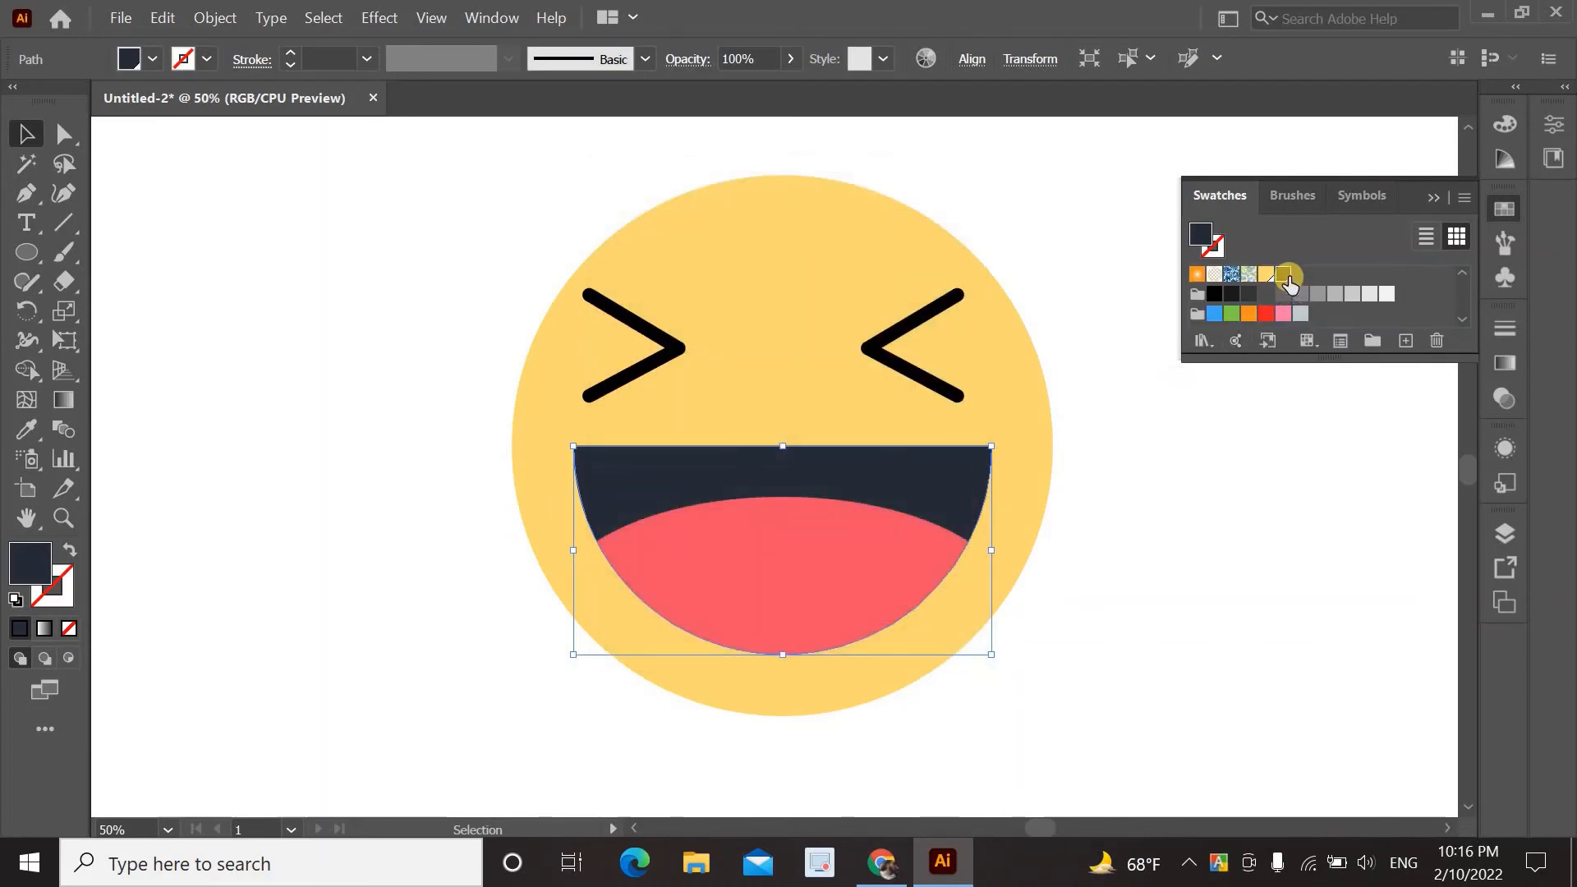
# Apply the dark navy swatch to the grouped eyes' stroke.
pyautogui.click(911, 318)
pyautogui.click(912, 318)
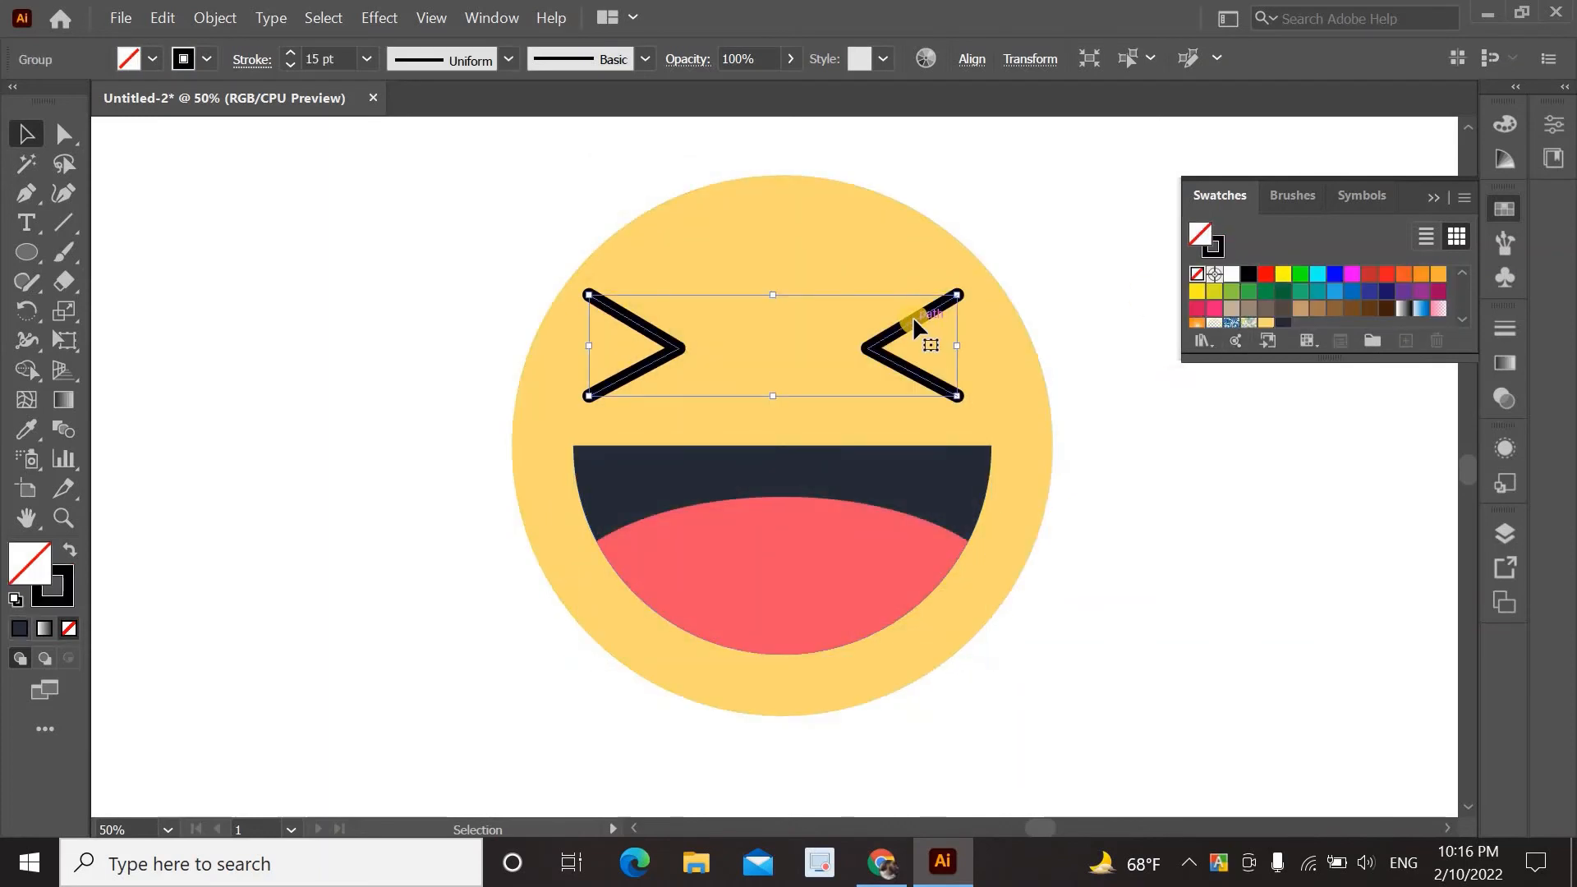
pyautogui.click(70, 592)
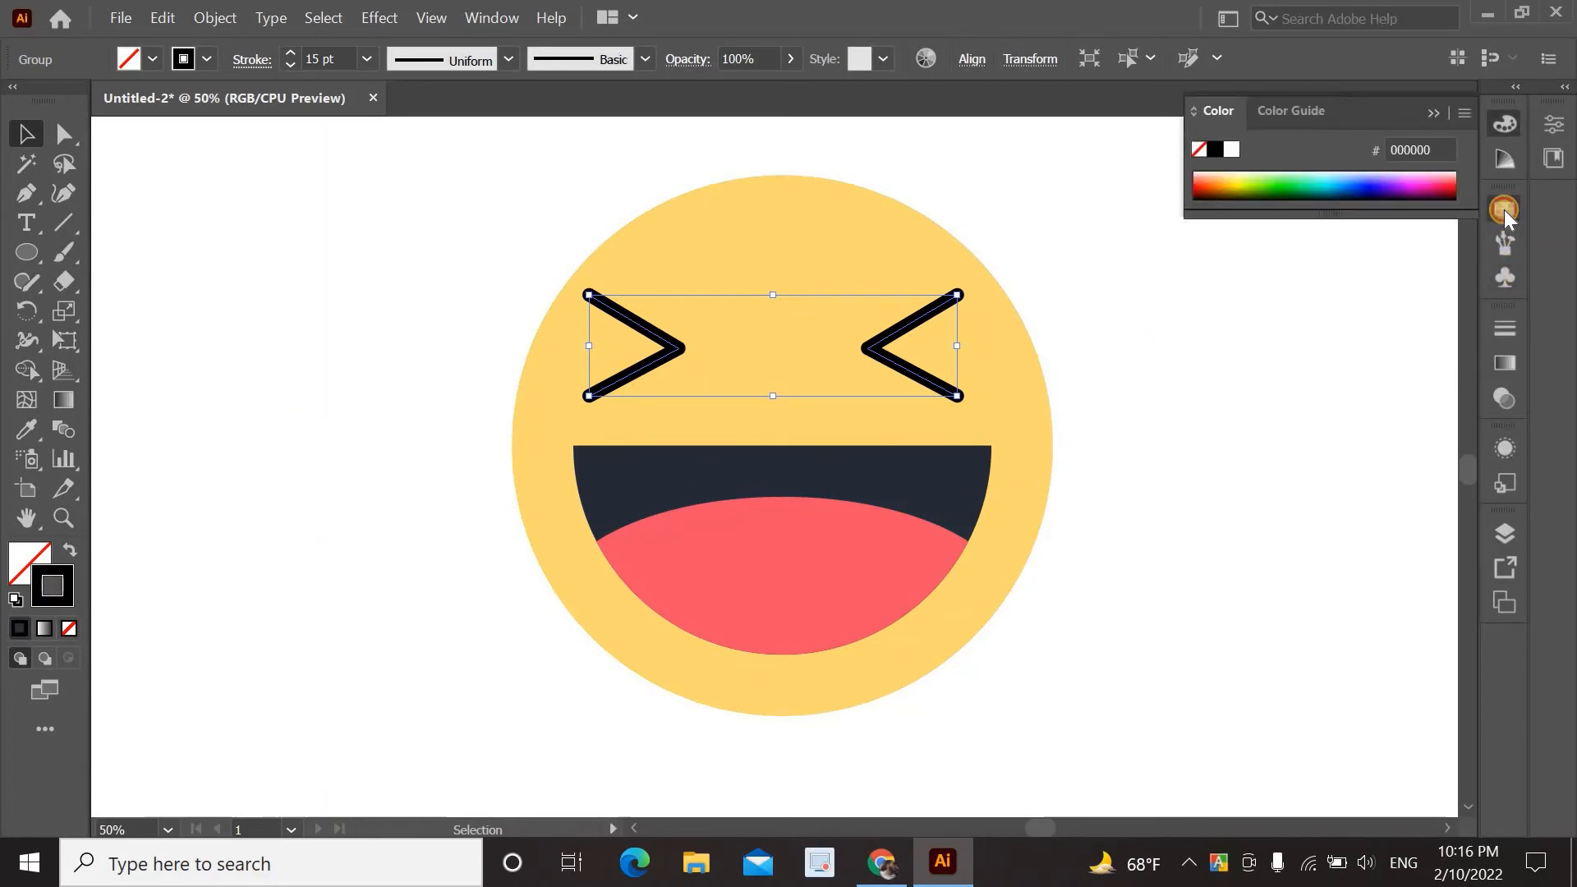
pyautogui.click(1508, 215)
pyautogui.scroll(-3, 1414, 284)
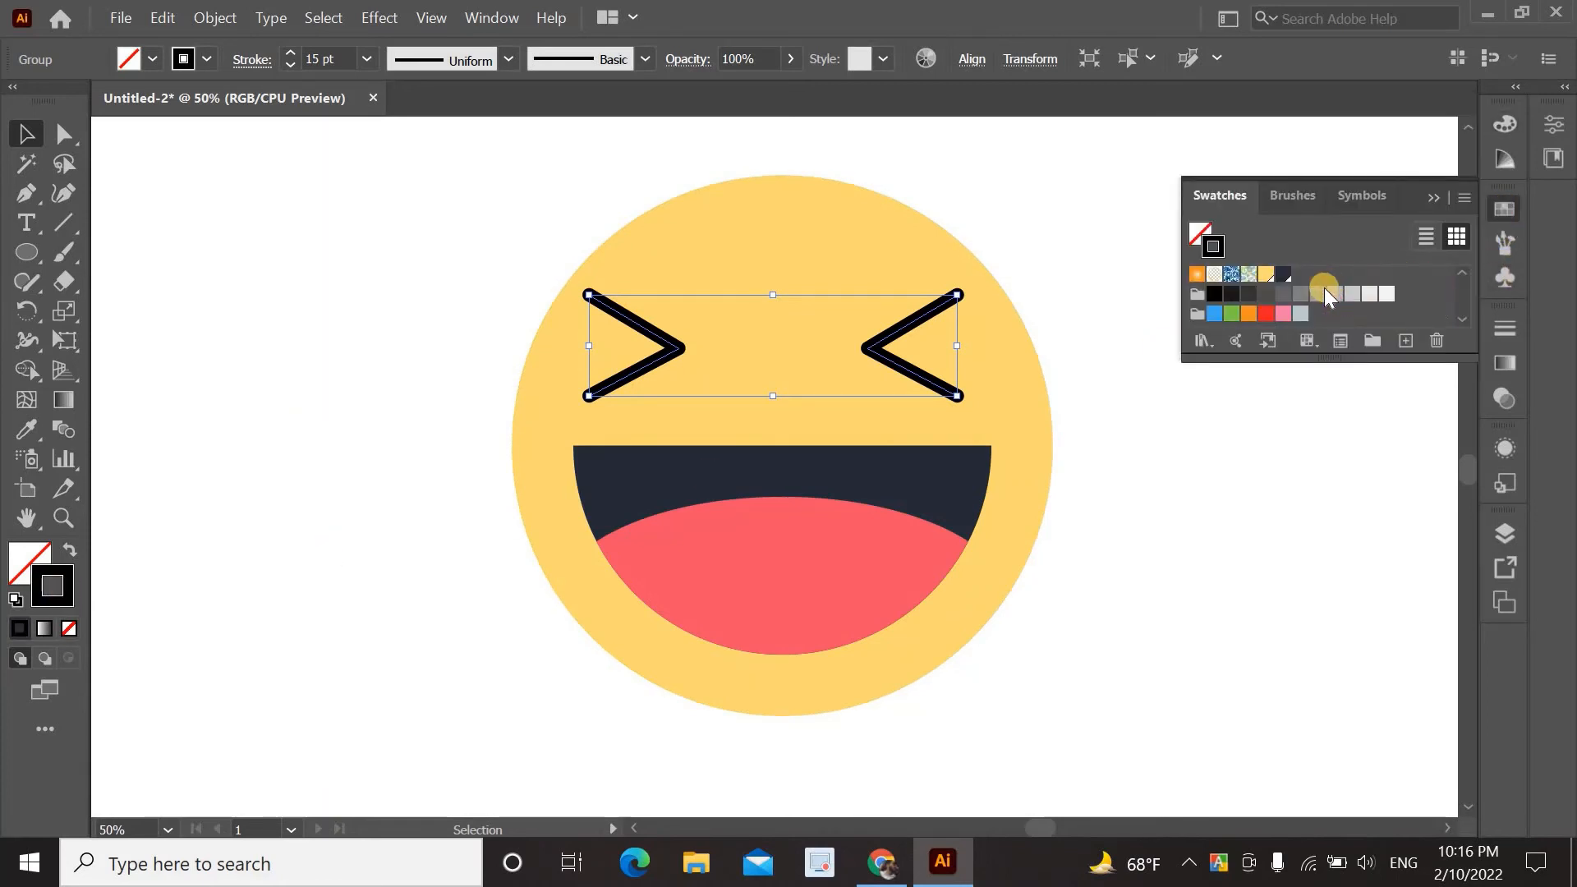
pyautogui.click(1282, 275)
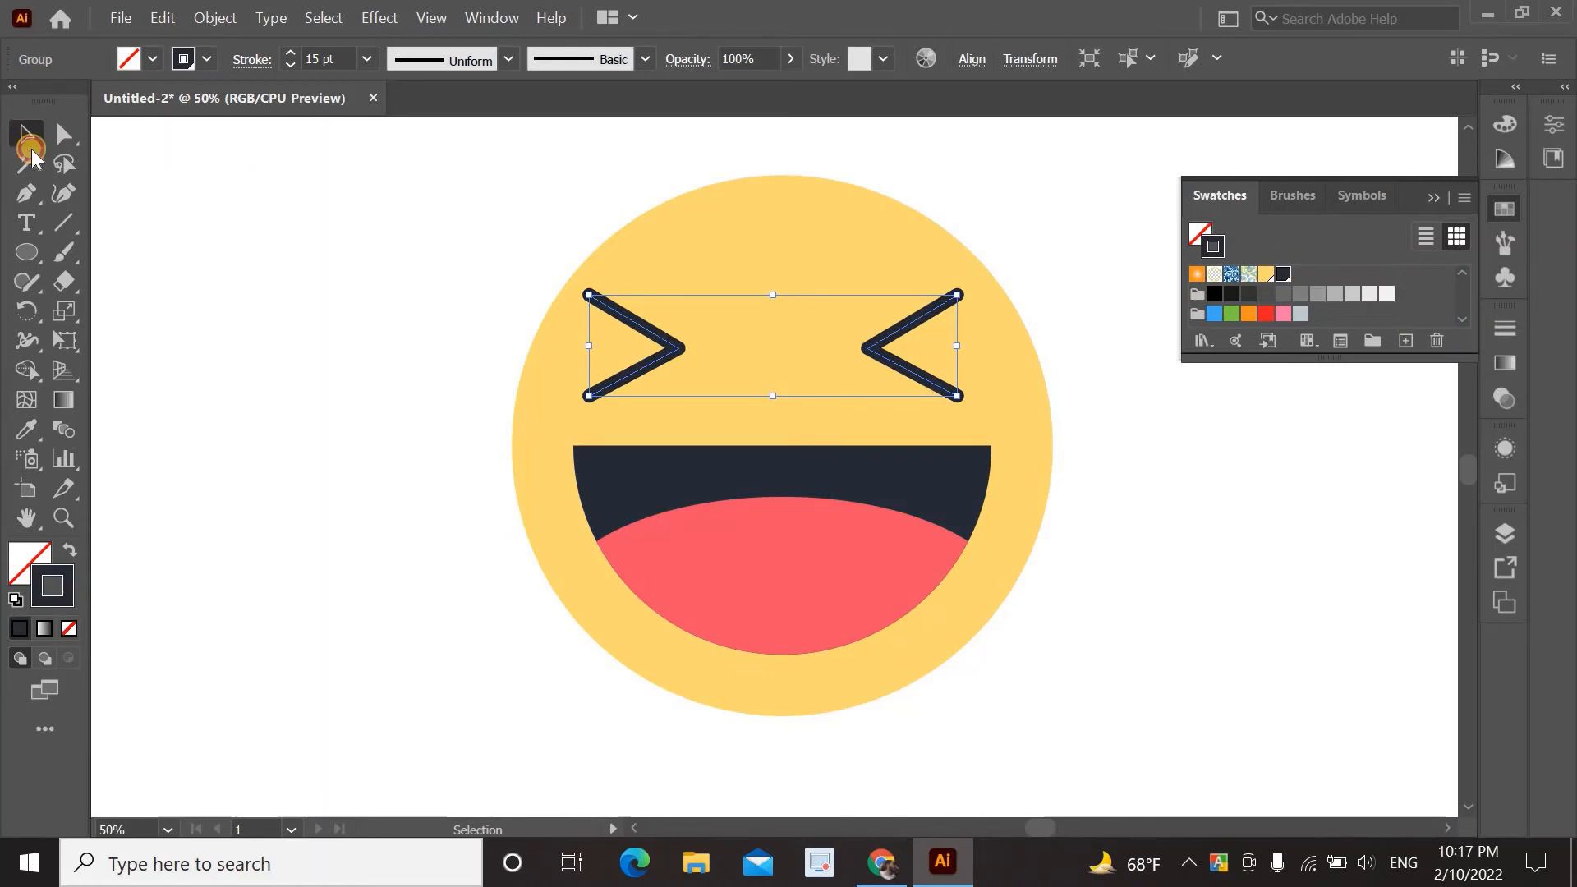
pyautogui.click(164, 223)
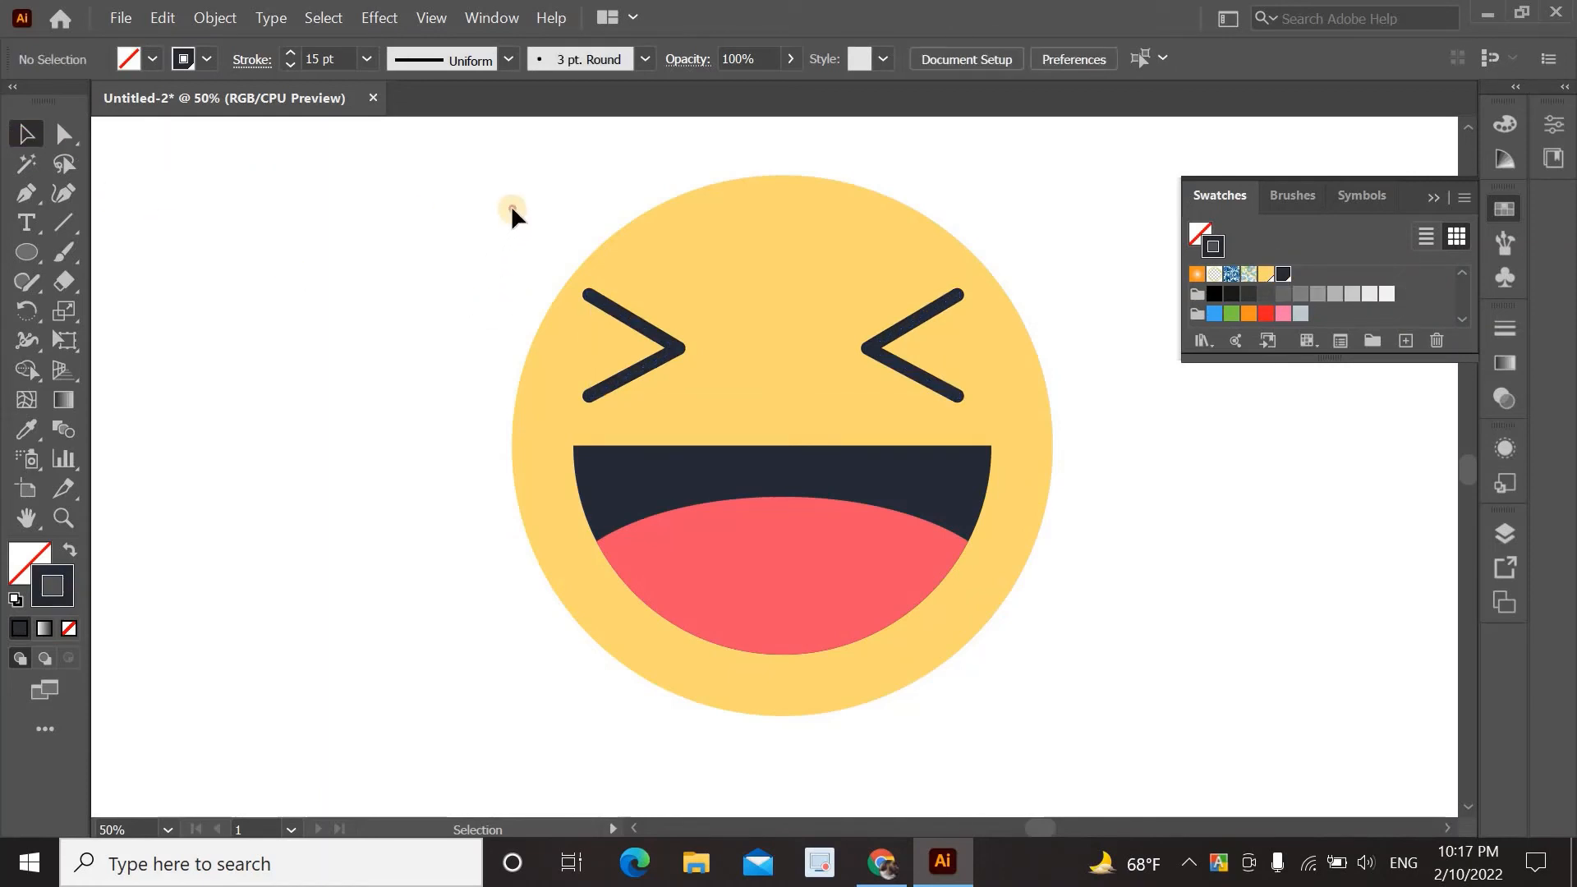
pyautogui.moveTo(512, 209); pyautogui.dragTo(1065, 659)
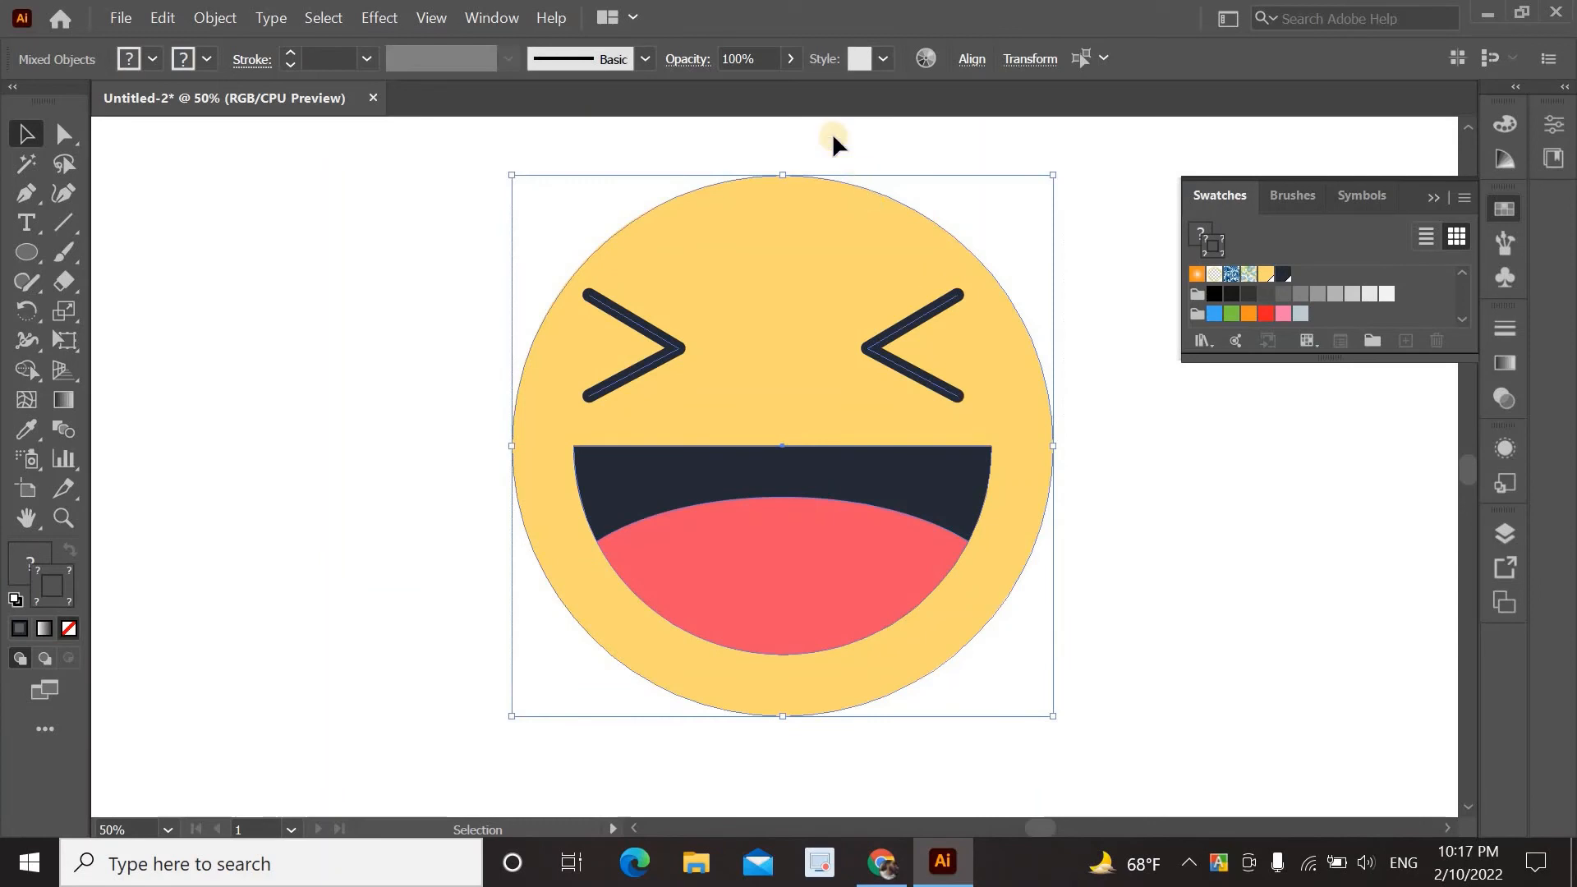
# Horizontally centre-align the face, eyes and mouth, then close the Swatches panel.
pyautogui.click(965, 66)
pyautogui.click(769, 123)
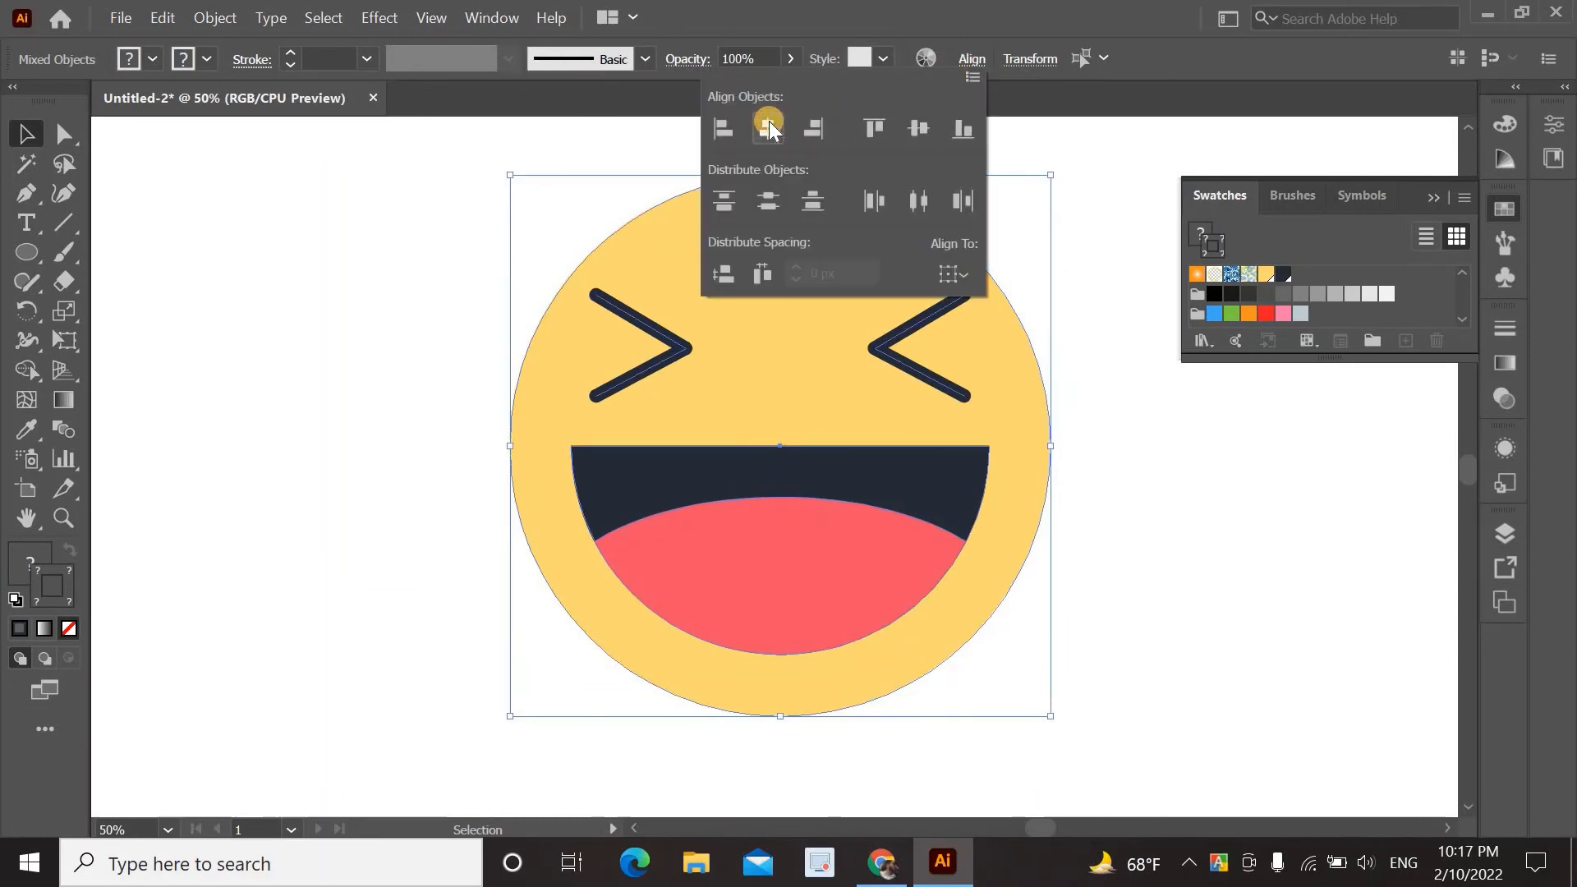
pyautogui.click(1187, 447)
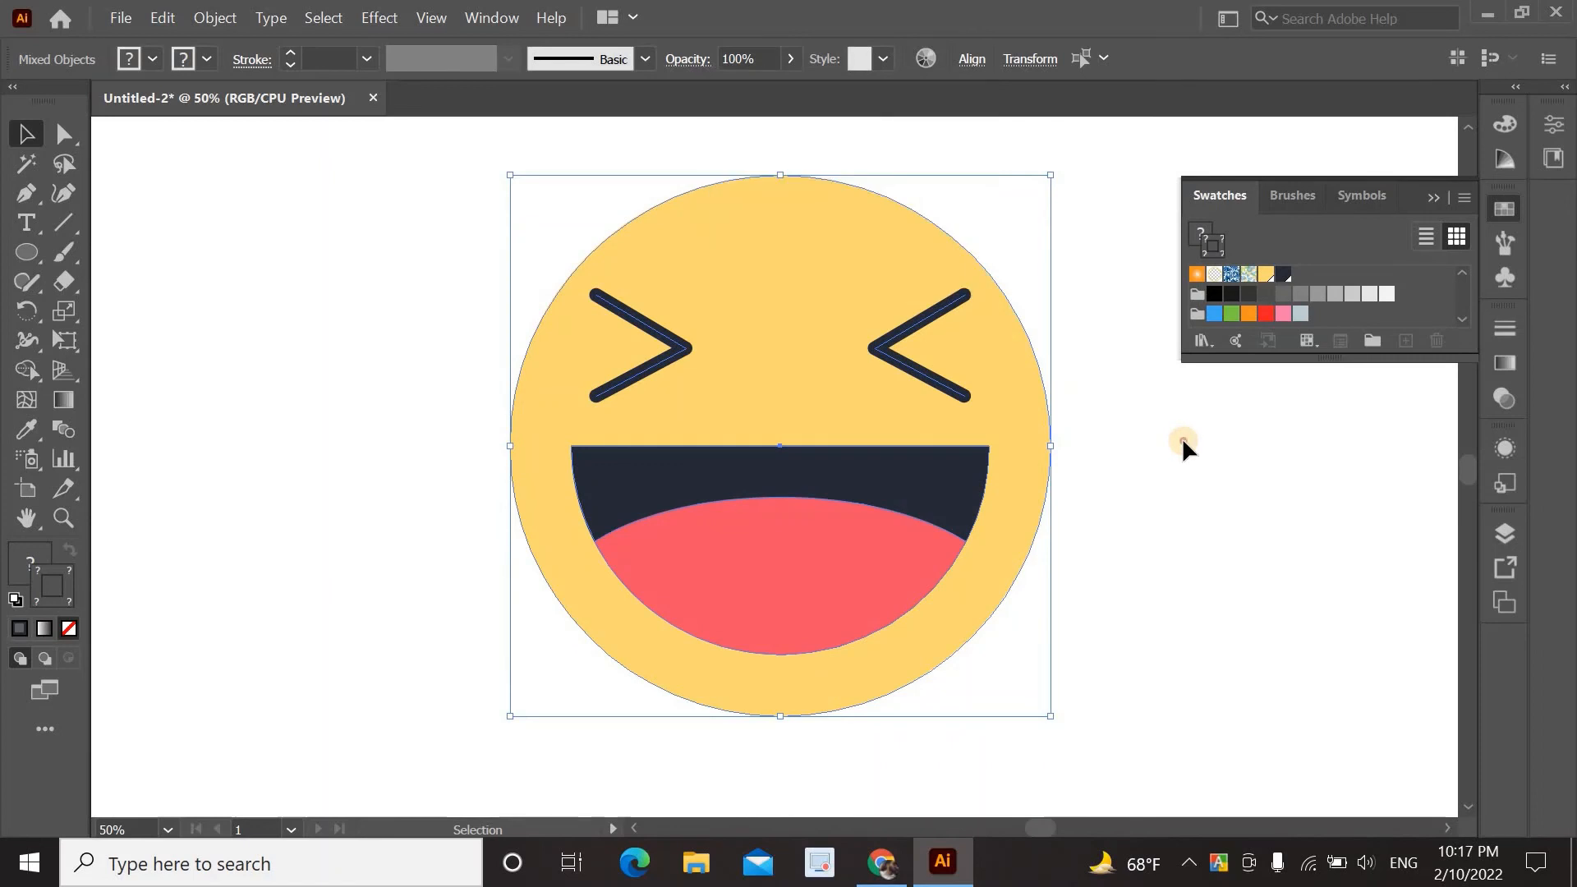
pyautogui.click(1101, 332)
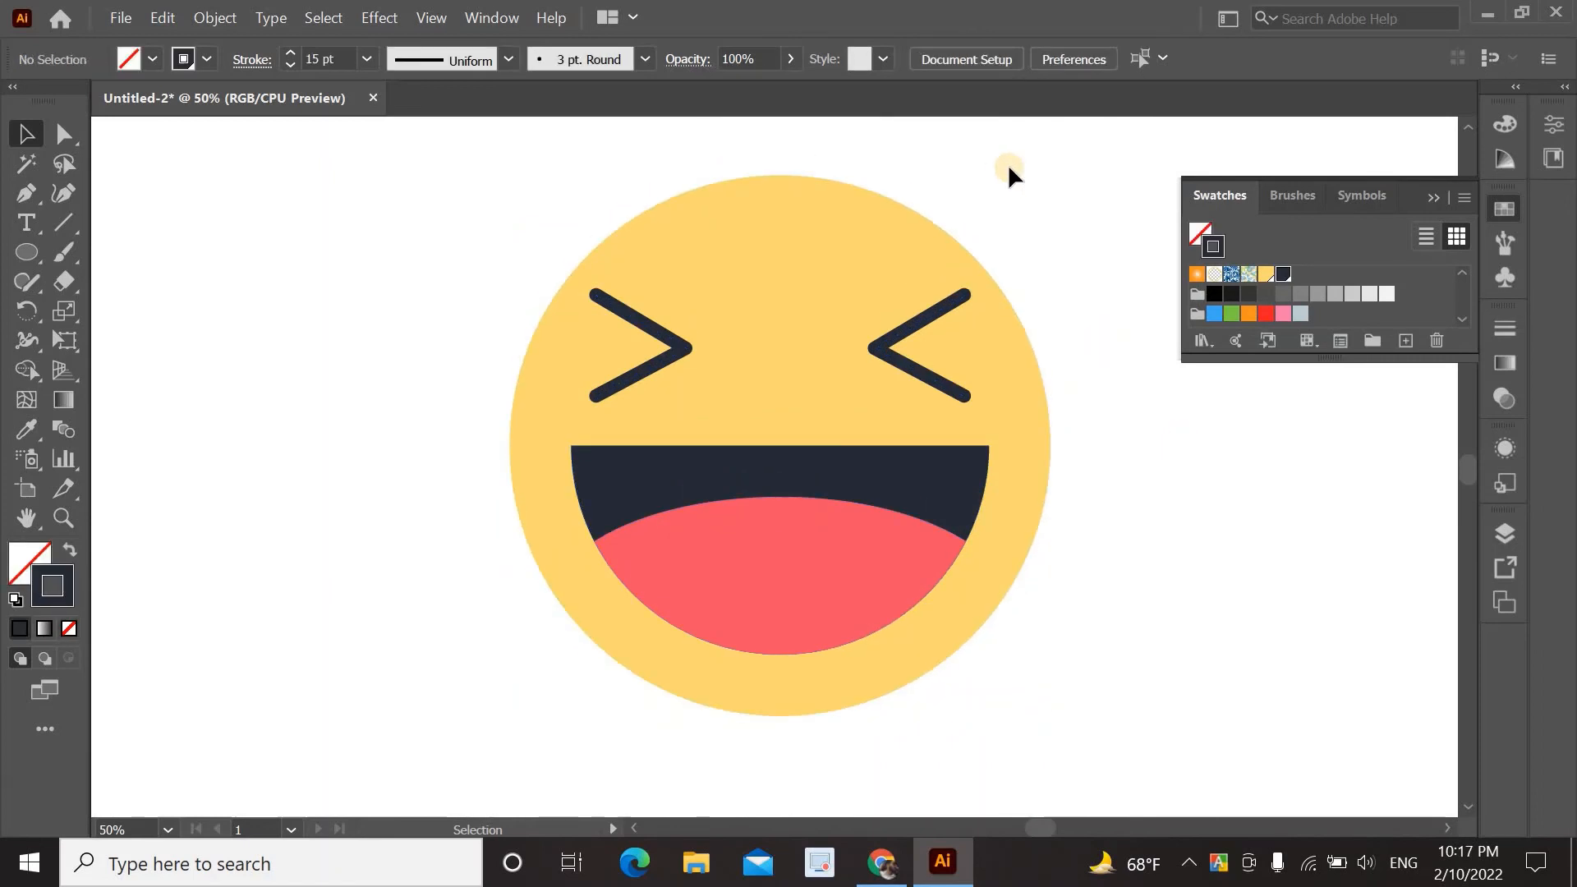
pyautogui.click(1428, 201)
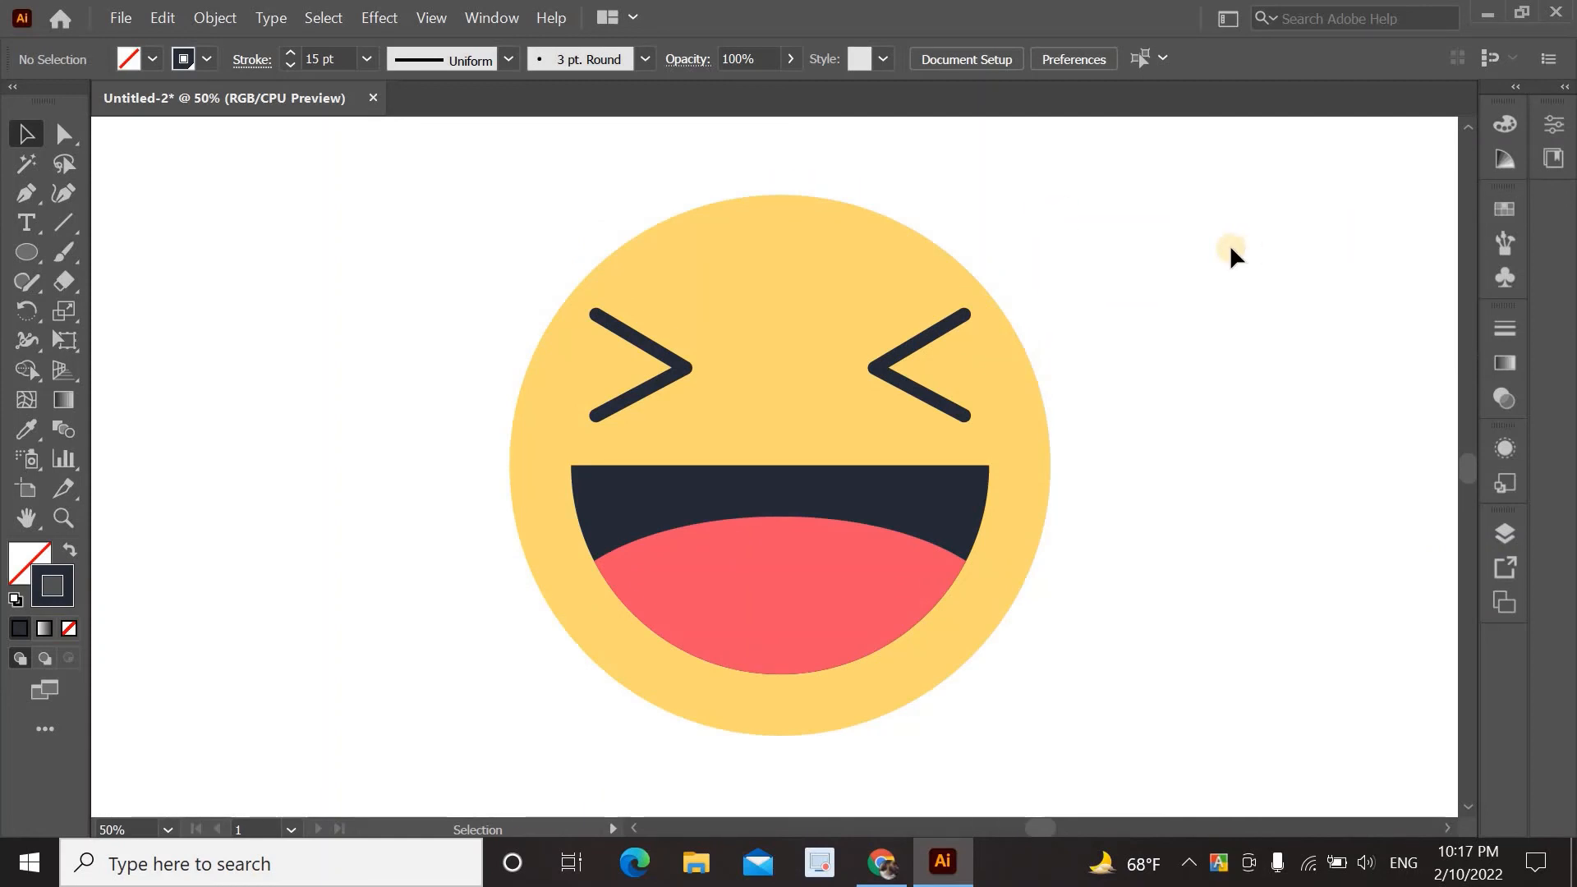